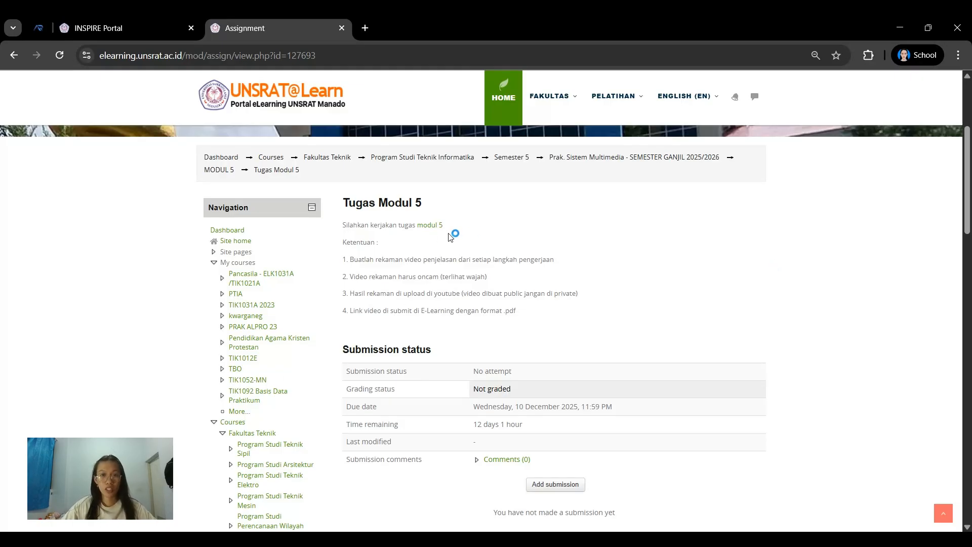
Step: Open the modul 5 PDF linked in the Tugas Modul 5 assignment and read its first instruction on creating a project
left_click(429, 230)
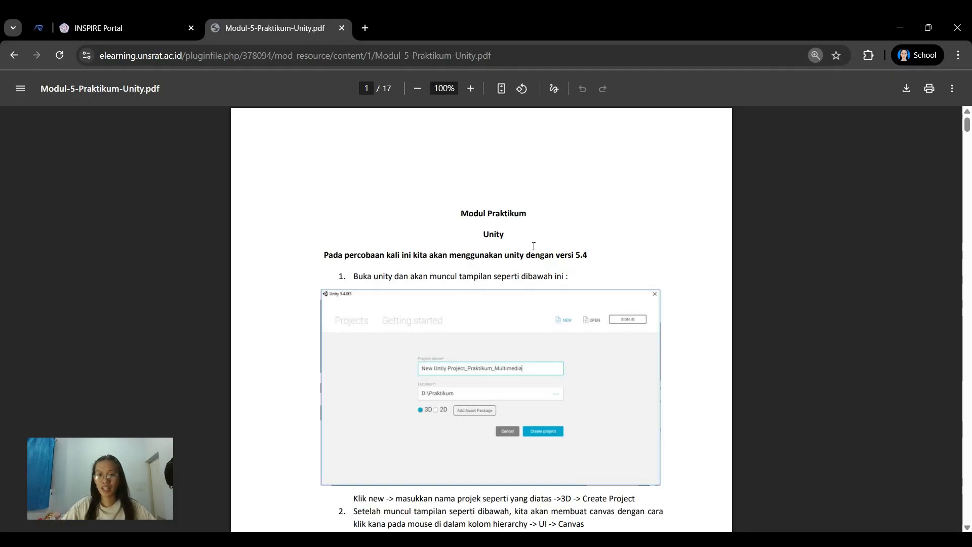
scroll(531, 243, "down", 1)
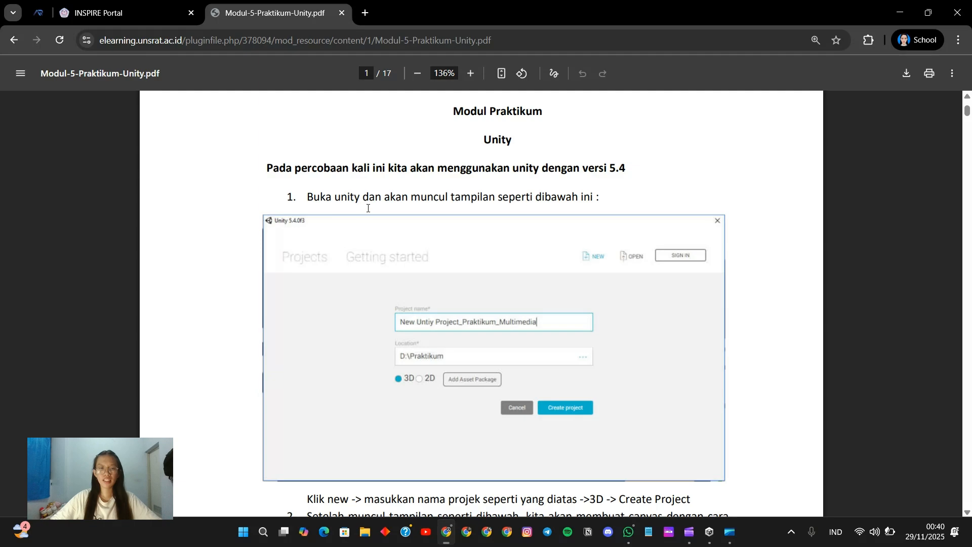
scroll(377, 226, "down", 1)
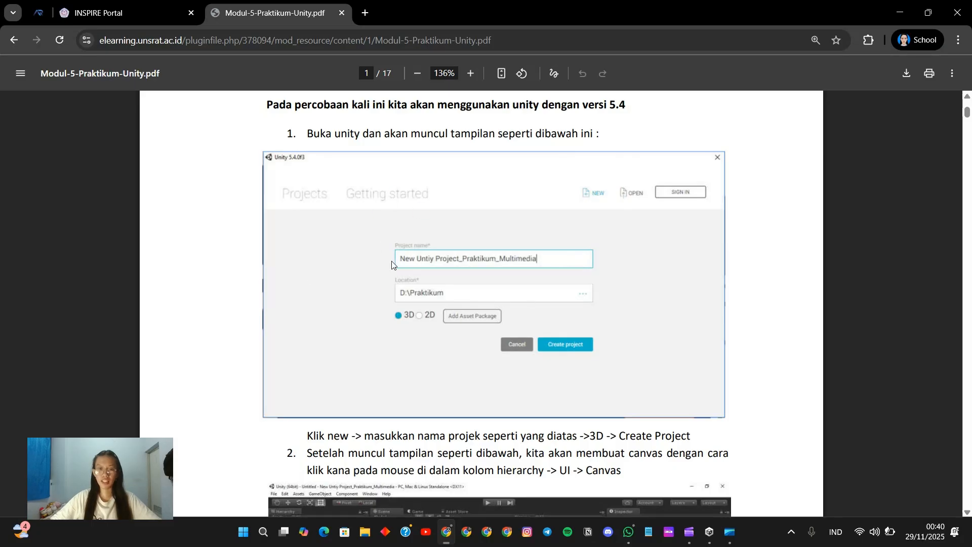
Step: Switch to Unity Hub and create a 3D (Built-In Render Pipeline) project named "New Unity Project_Praktikum_Multimedia"
left_click(710, 532)
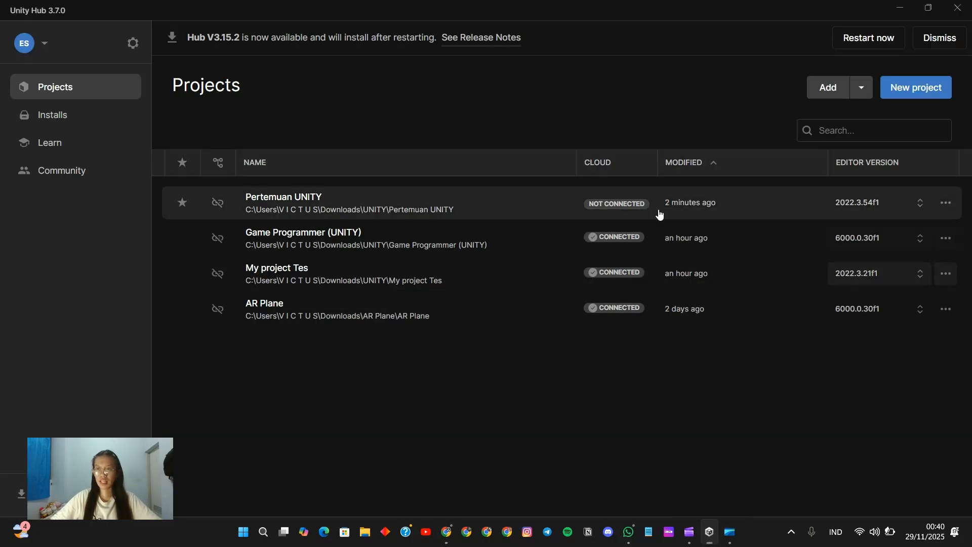
left_click(925, 90)
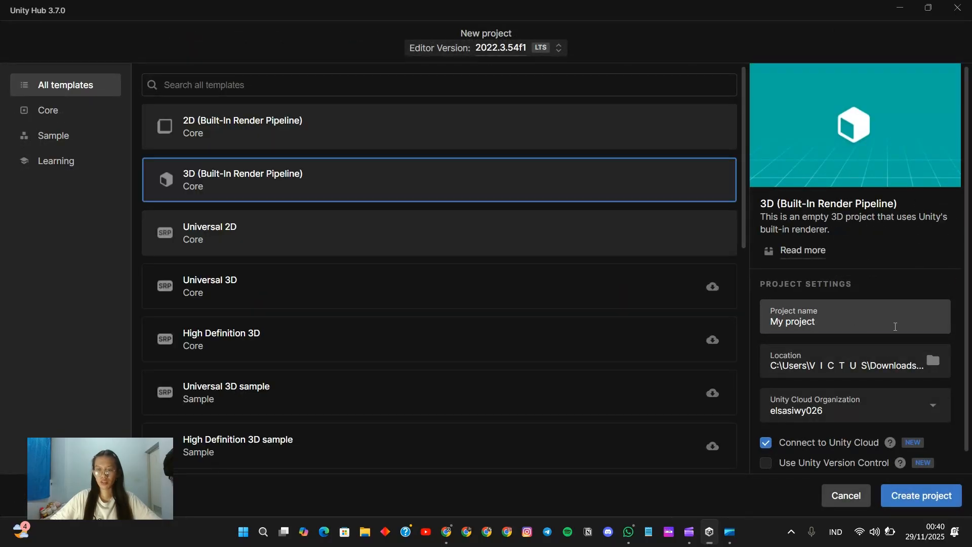
left_click_drag(895, 327, 763, 332)
key("alt+Tab")
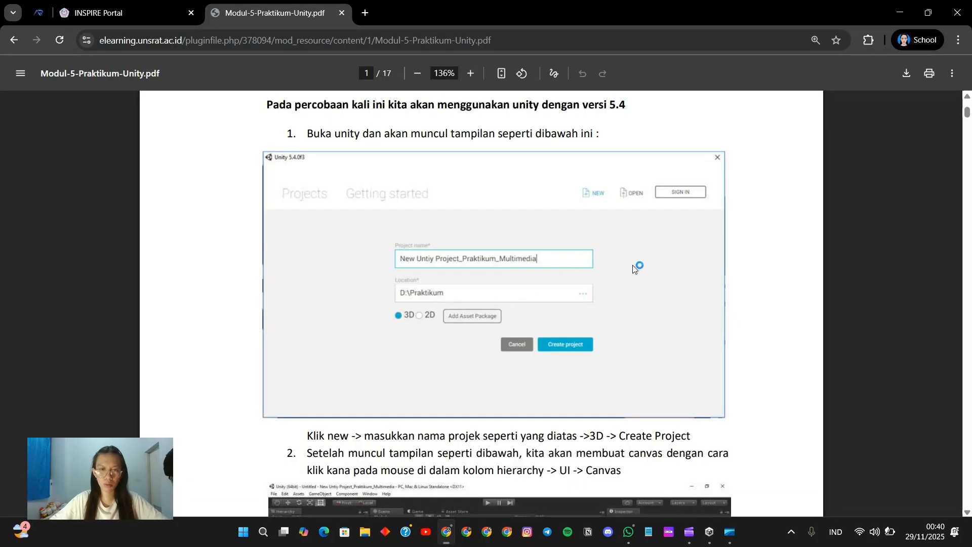
key("alt+Tab")
type("Ne")
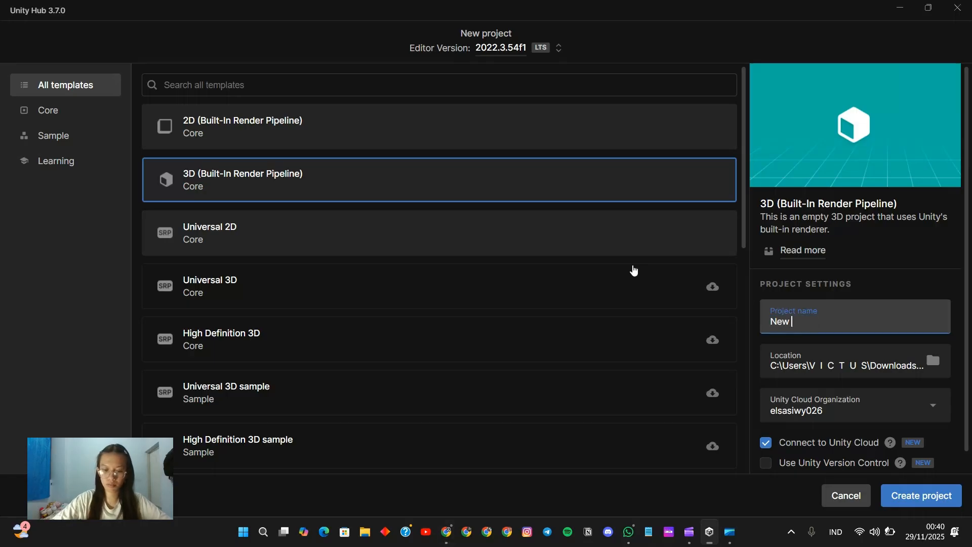
type("w Unity ")
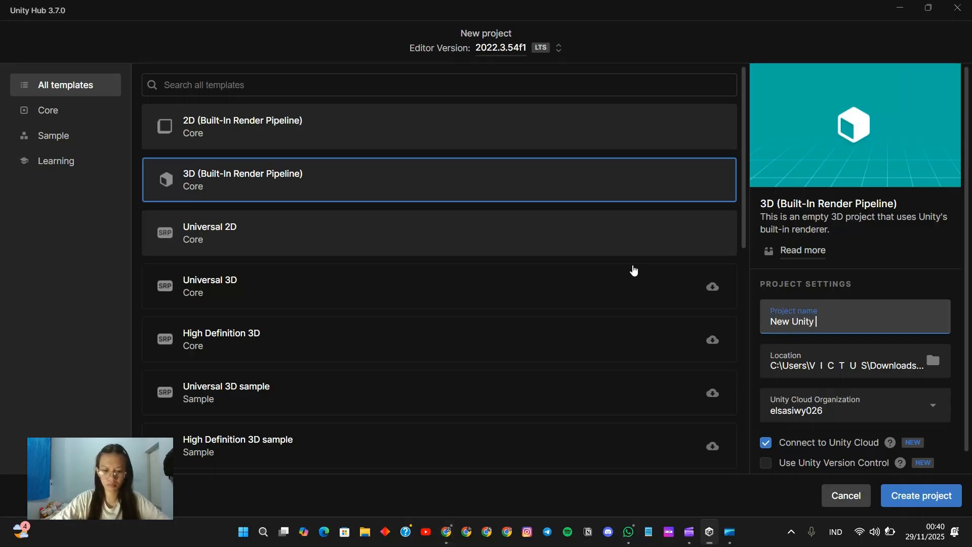
type("Project_P")
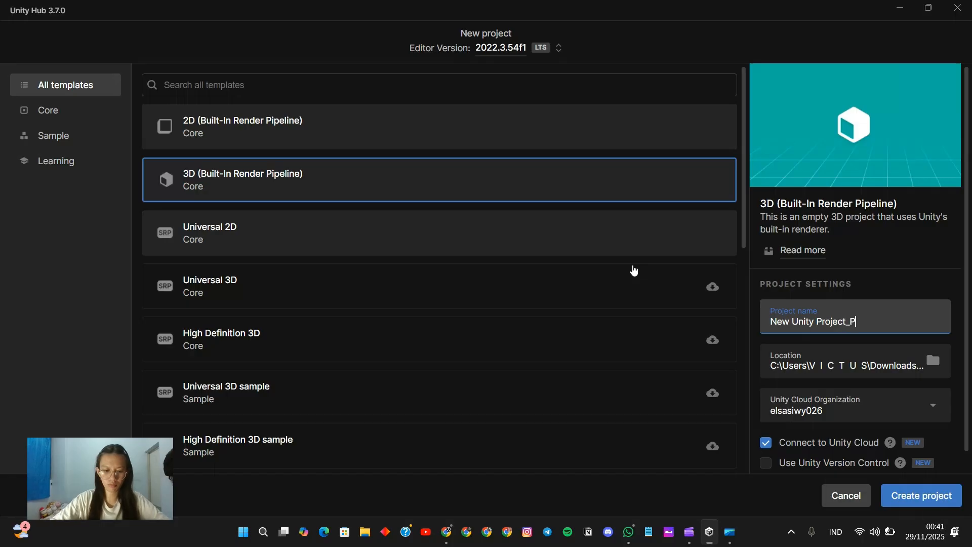
type("raktikum_")
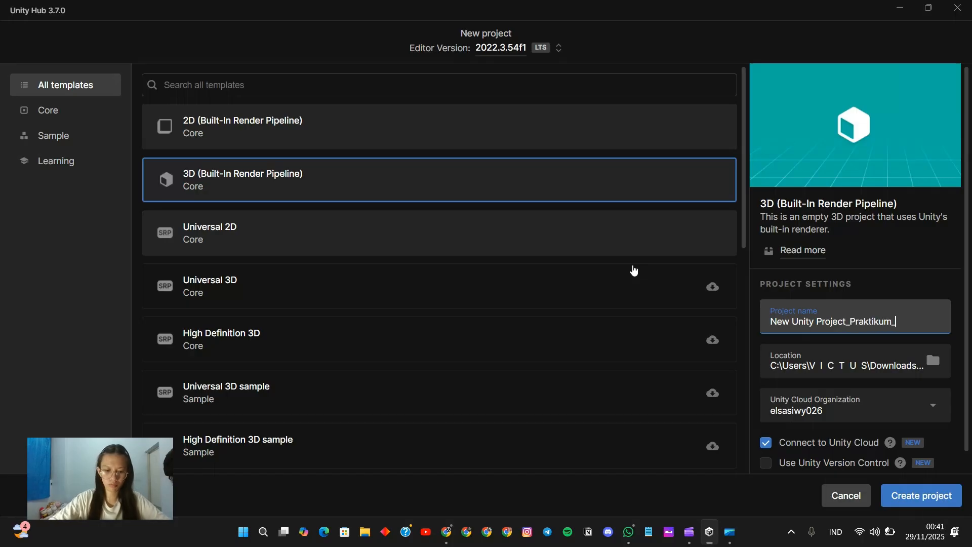
type("Multime")
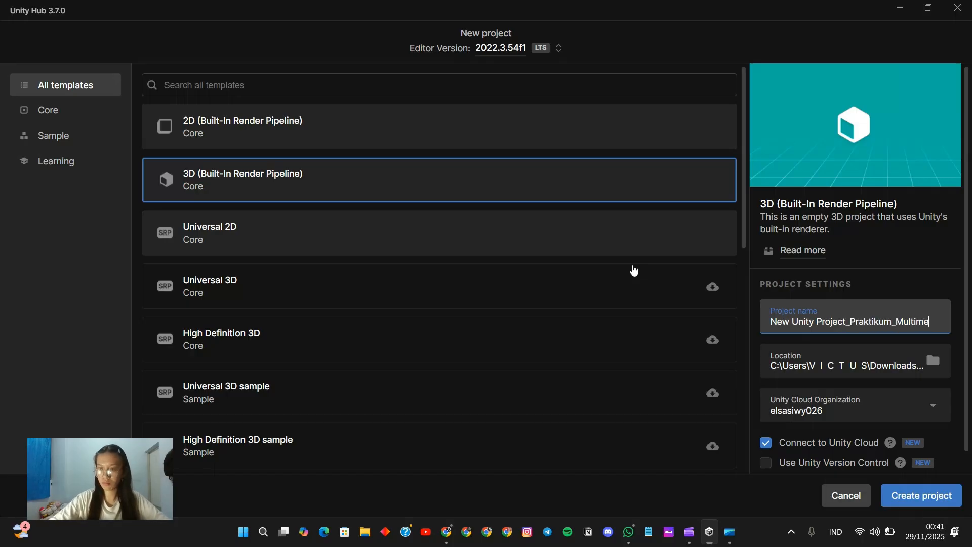
type("dia")
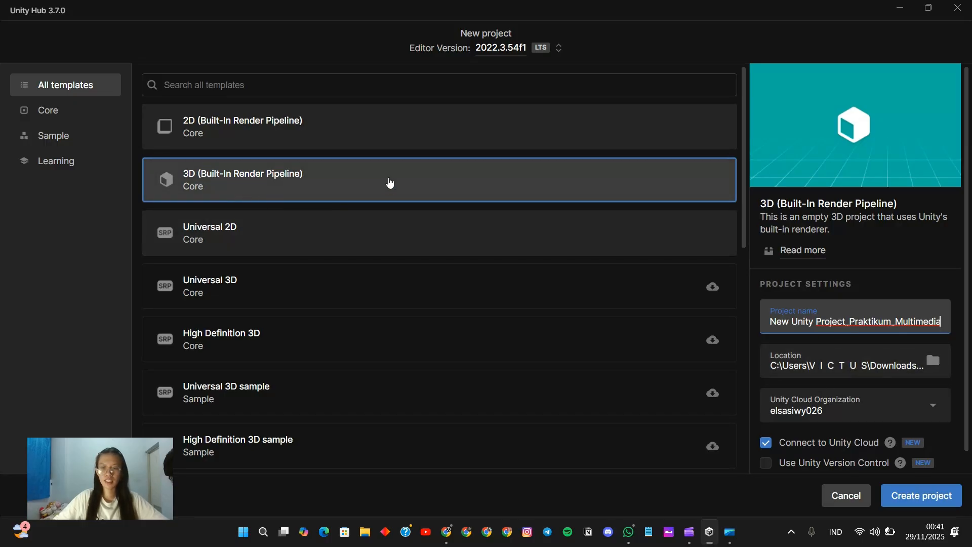
mouse_move(891, 443)
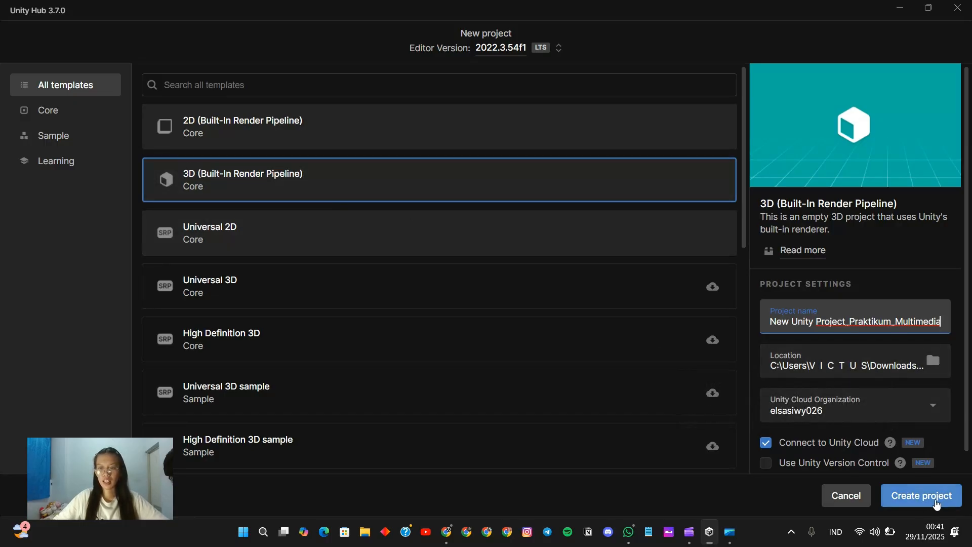
left_click(930, 498)
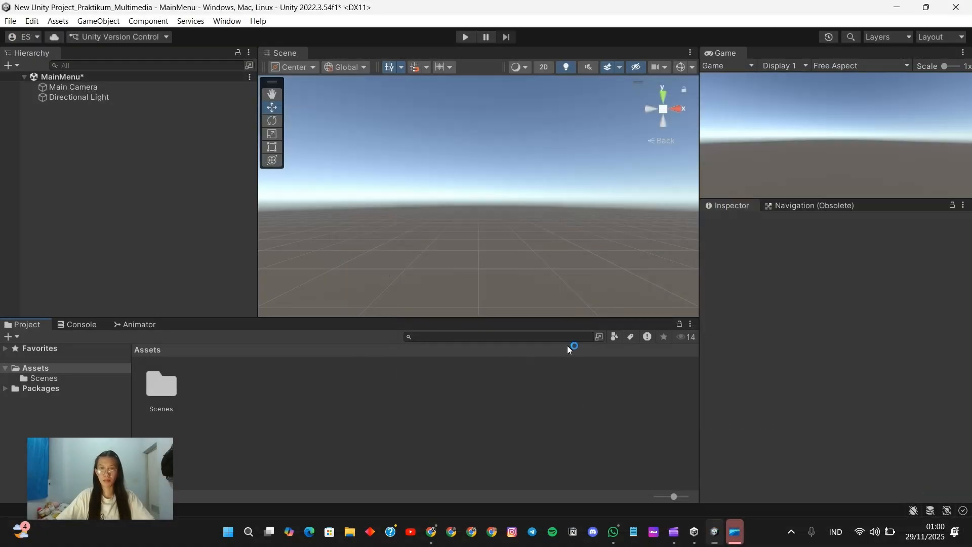
Step: Consult step 2 of the module PDF in the browser, switch back to Unity and add a UI Canvas to the MainMenu scene
left_click(432, 531)
scroll(473, 345, "down", 6)
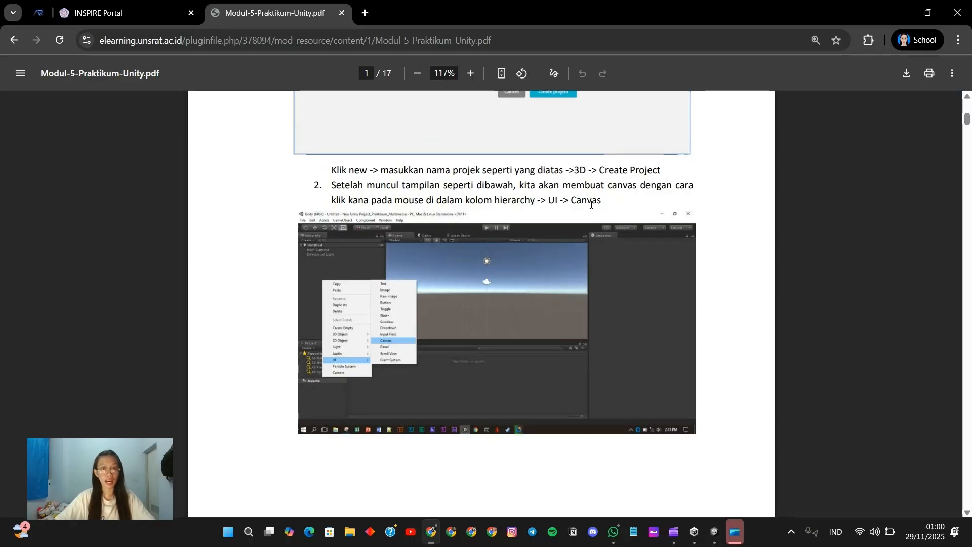
left_click(714, 532)
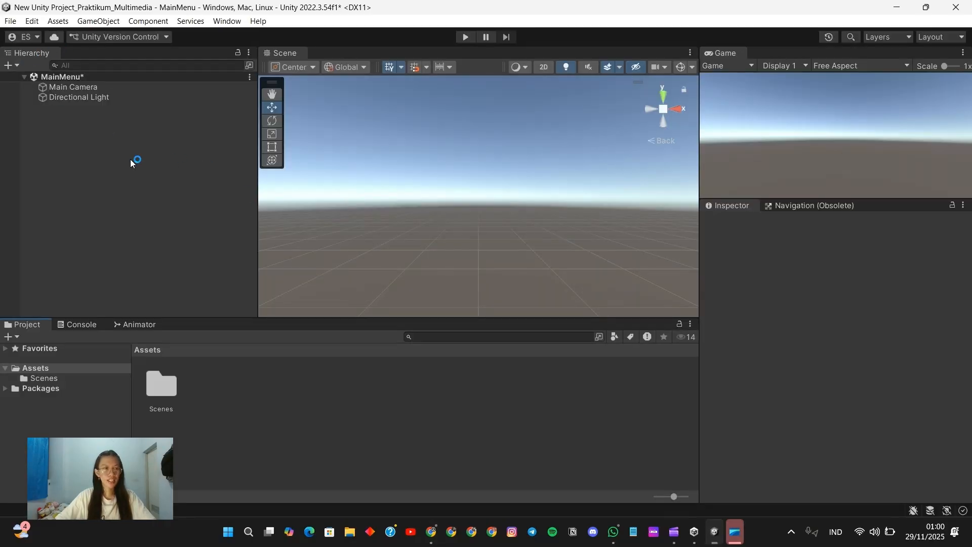
right_click(130, 159)
mouse_move(181, 408)
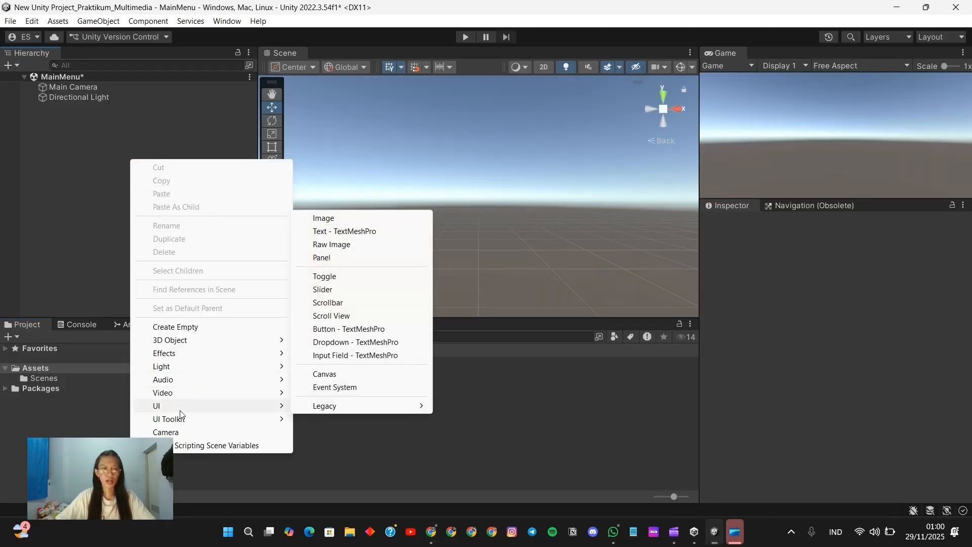
left_click(364, 374)
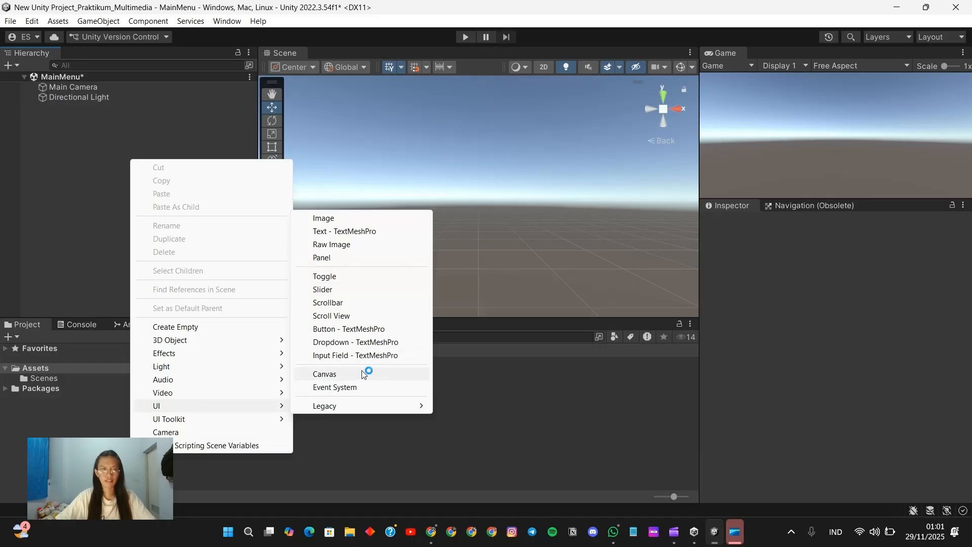
left_click(149, 191)
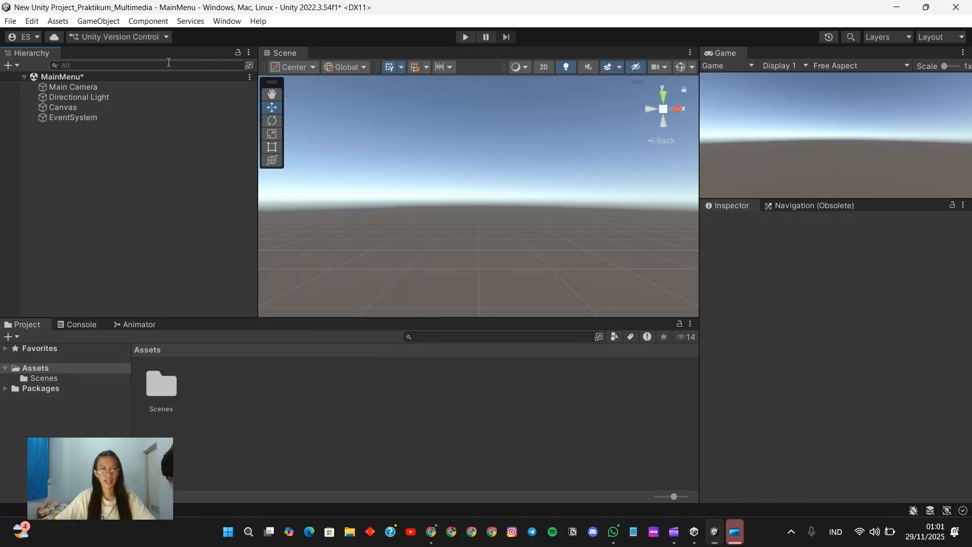
Step: Consult step 3 of the module PDF and set the Canvas's Render Mode to Screen Space - Camera in Unity
key("alt+Tab")
scroll(499, 277, "down", 5)
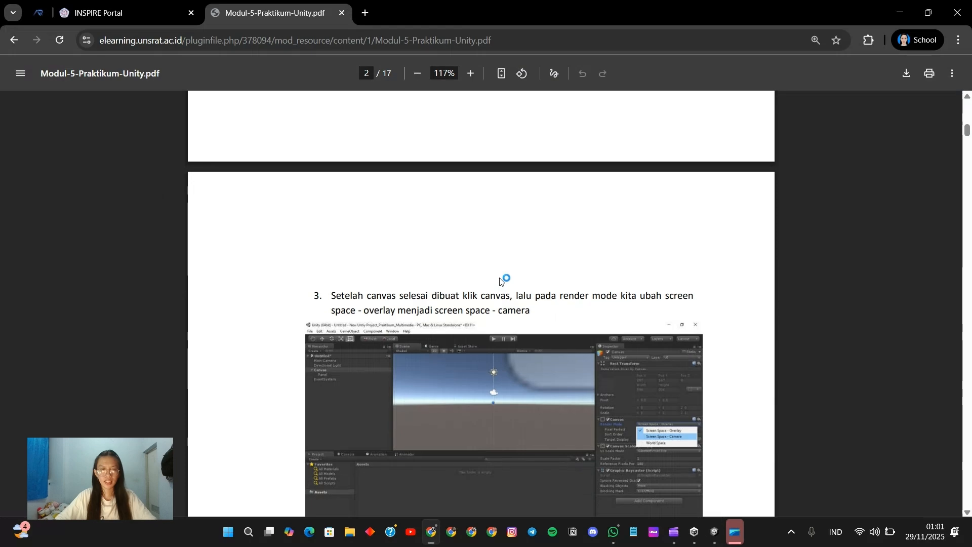
scroll(499, 278, "down", 1)
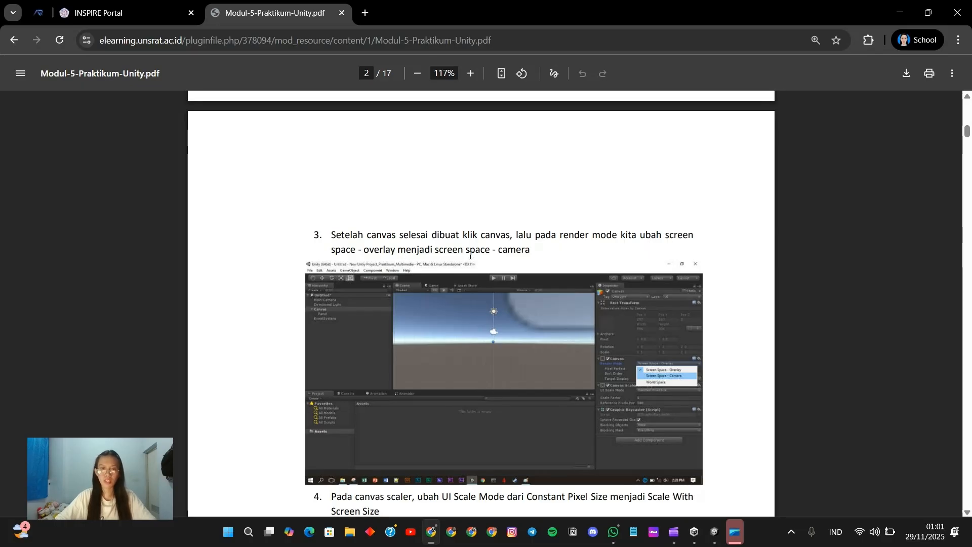
key("alt+Tab")
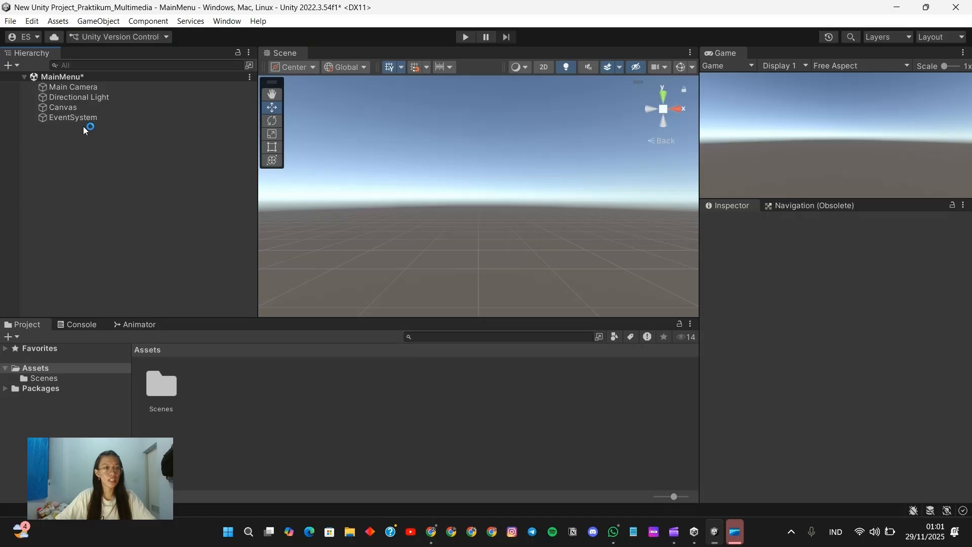
left_click(63, 107)
scroll(819, 376, "down", 3)
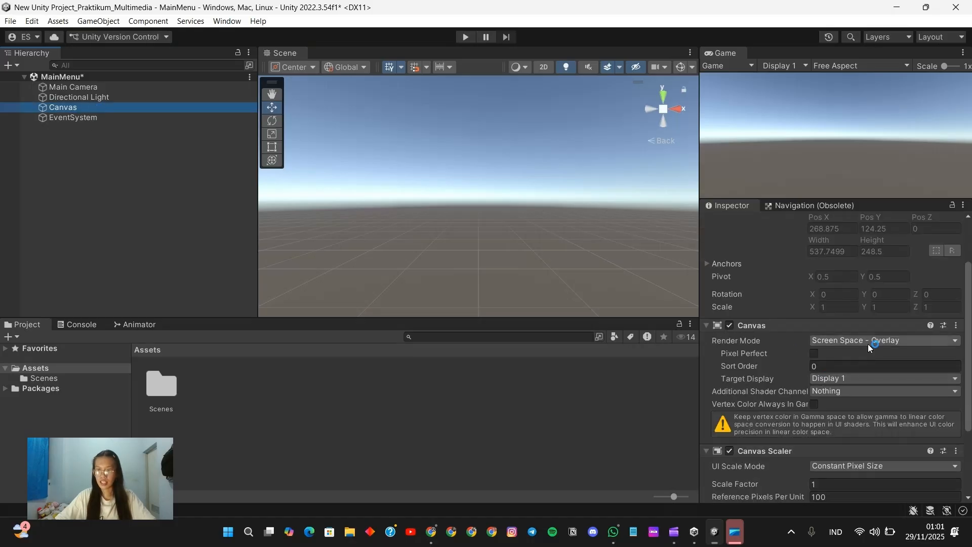
left_click(908, 341)
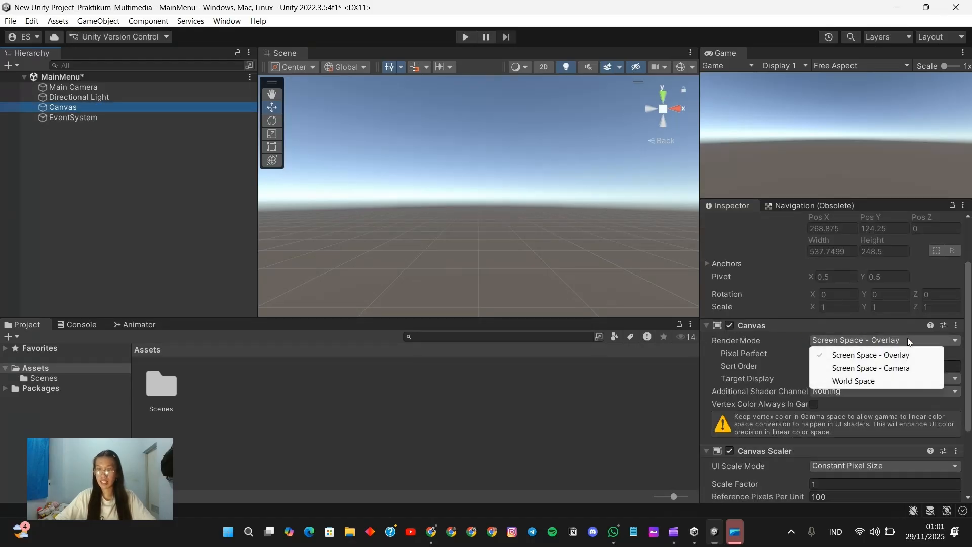
left_click(886, 369)
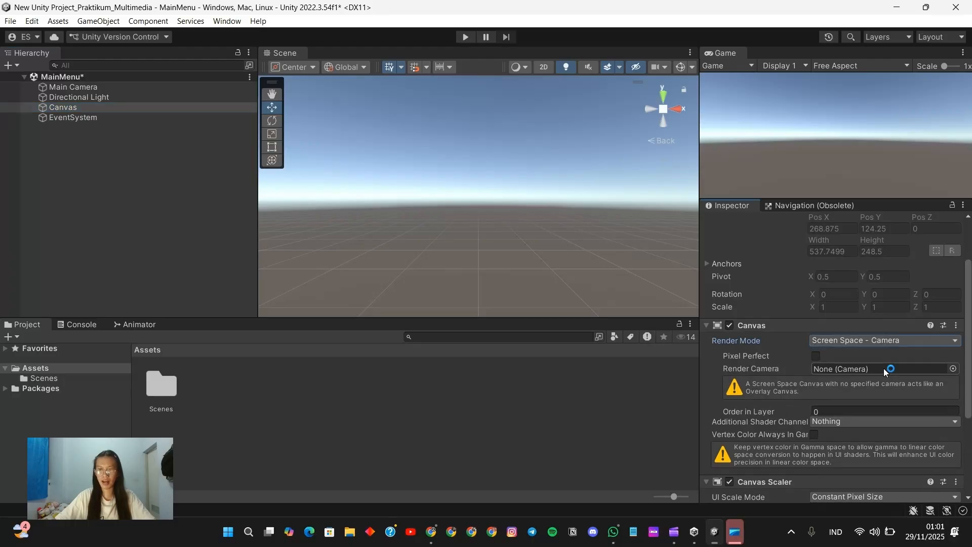
Step: Assign the scene's Main Camera as the Canvas's Render Camera
left_click(953, 366)
left_click(890, 286)
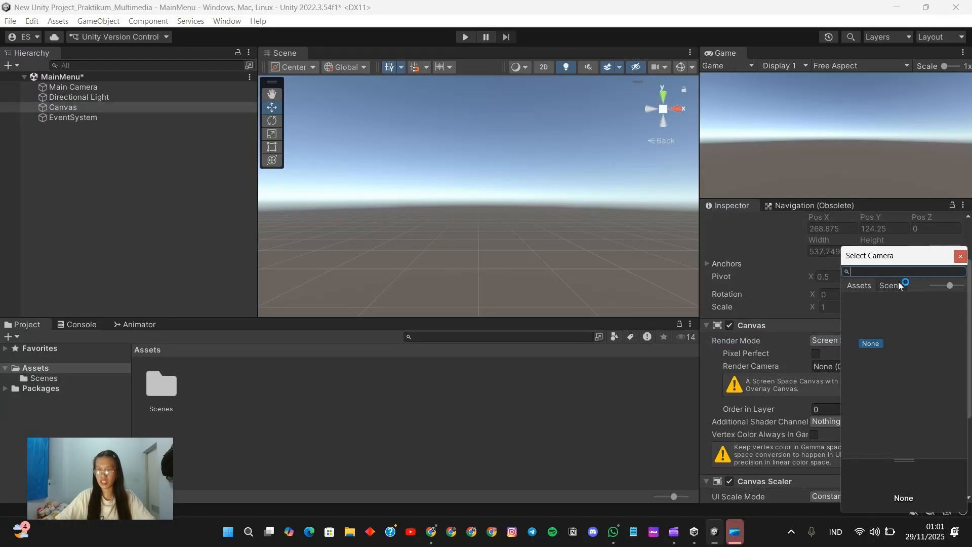
left_click(891, 308)
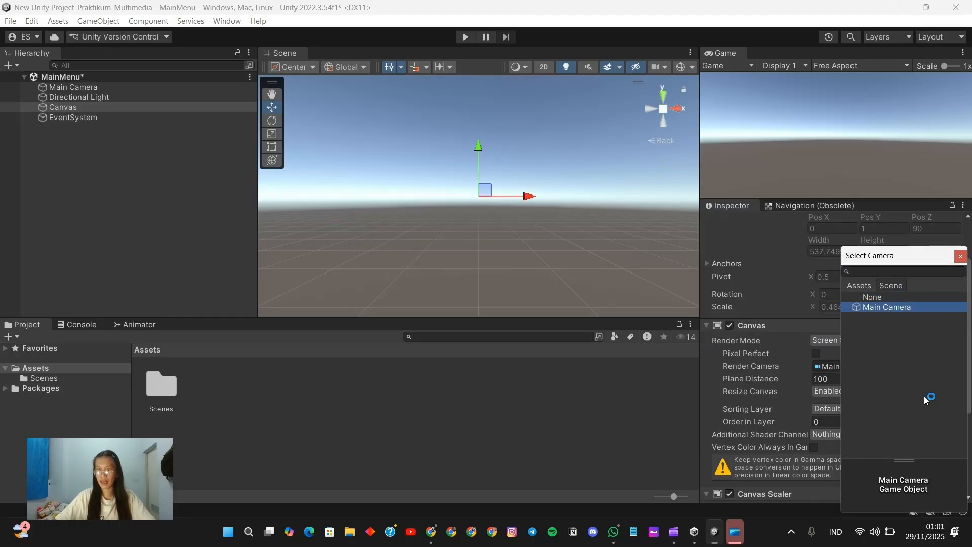
left_click(961, 257)
Step: Consult step 4 of the module PDF and set the Canvas Scaler's UI Scale Mode to Scale With Screen Size in Unity
key("alt+Tab")
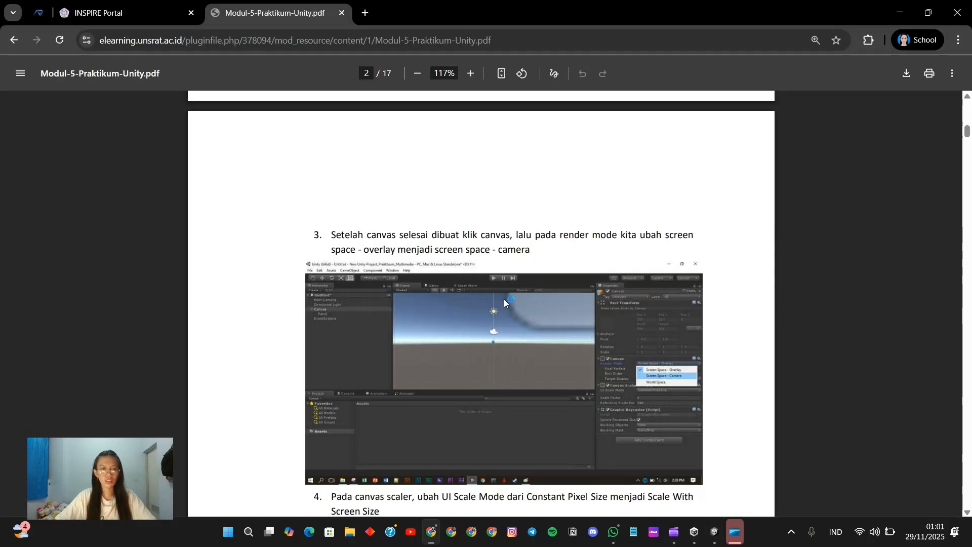
scroll(504, 299, "down", 6)
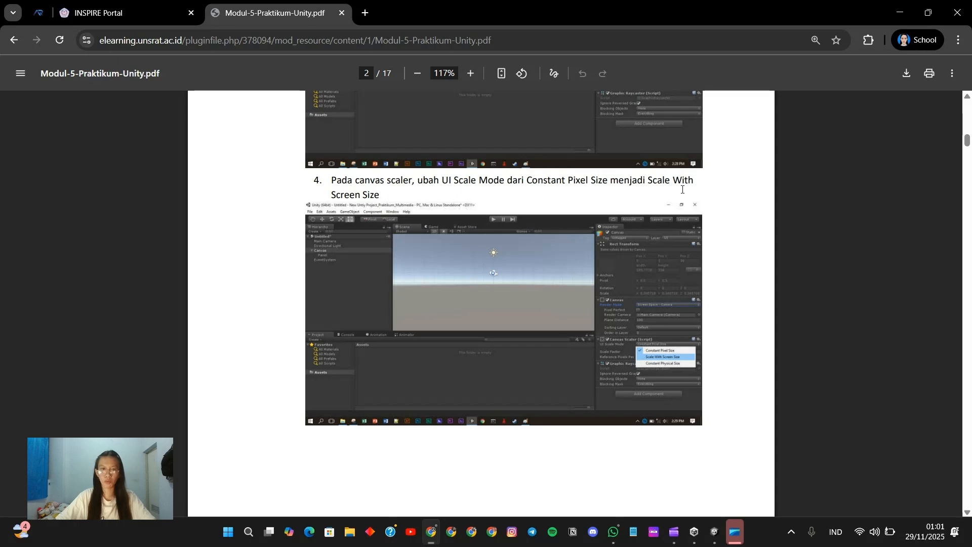
key("alt+Tab")
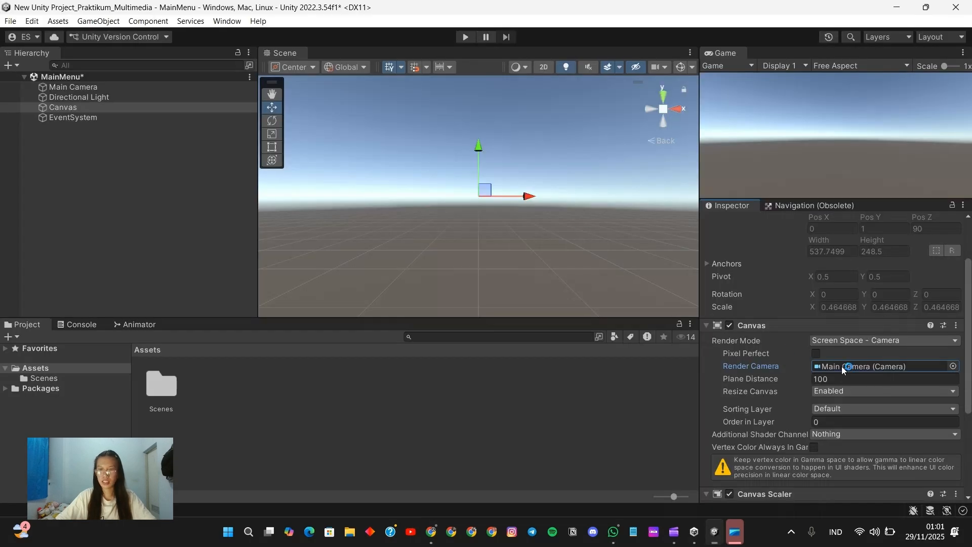
scroll(846, 380, "down", 4)
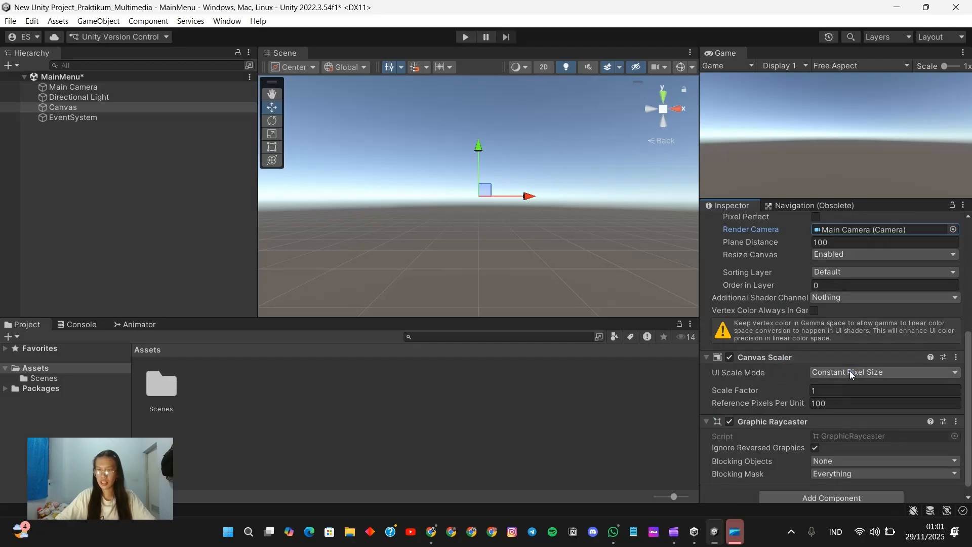
left_click(850, 371)
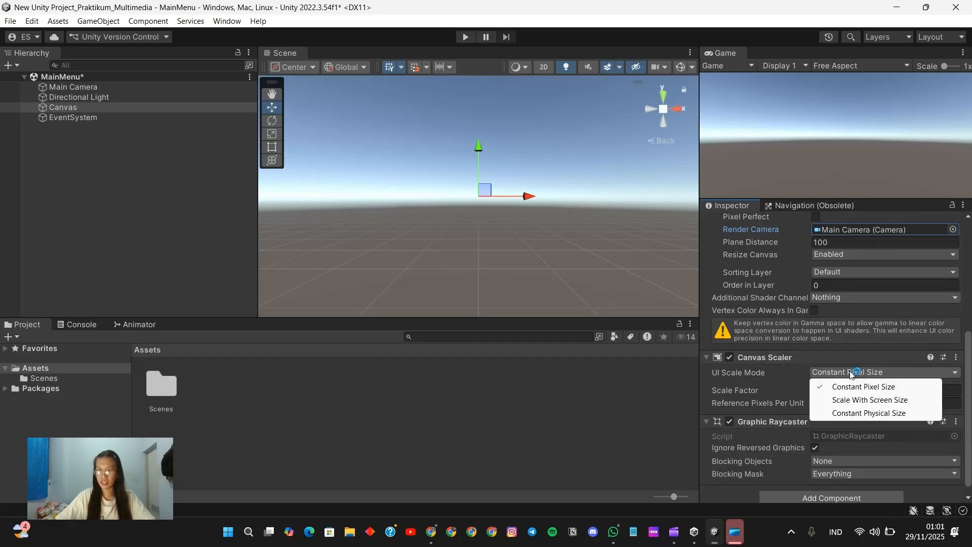
left_click(906, 401)
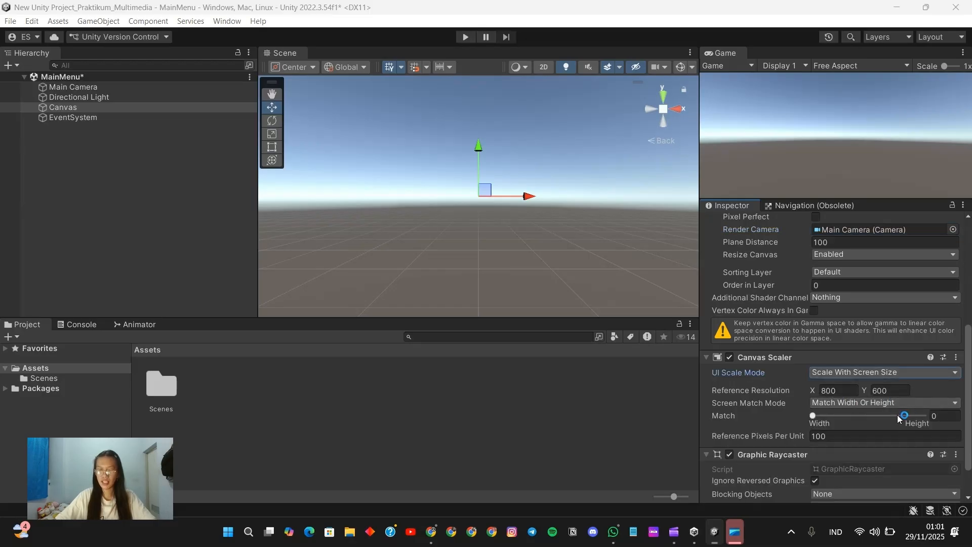
Step: Consult step 5 of the module PDF in the browser and set the Canvas Scaler's Match to 0.5 in Unity
key("alt+Tab")
scroll(611, 317, "down", 8)
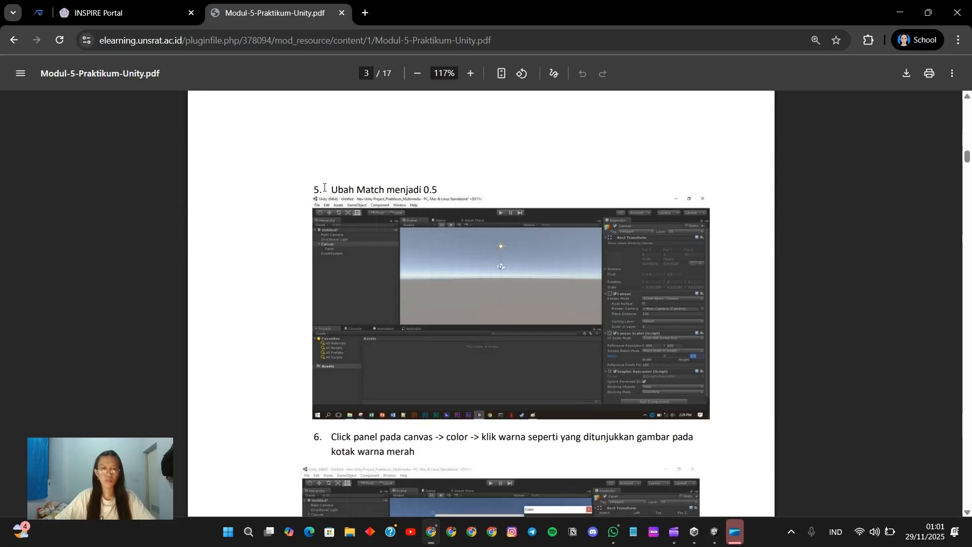
scroll(422, 205, "down", 1)
key("alt+Tab")
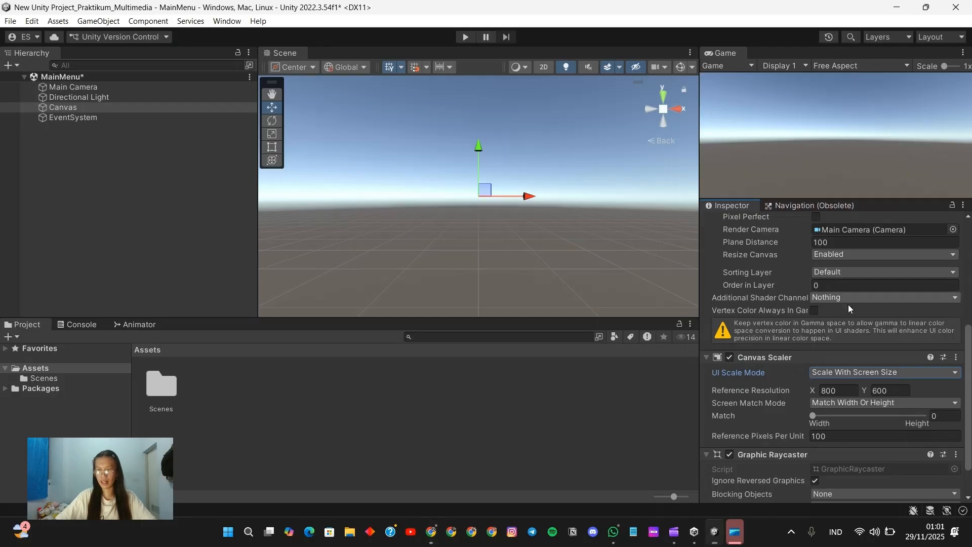
left_click(947, 416)
type("0.5")
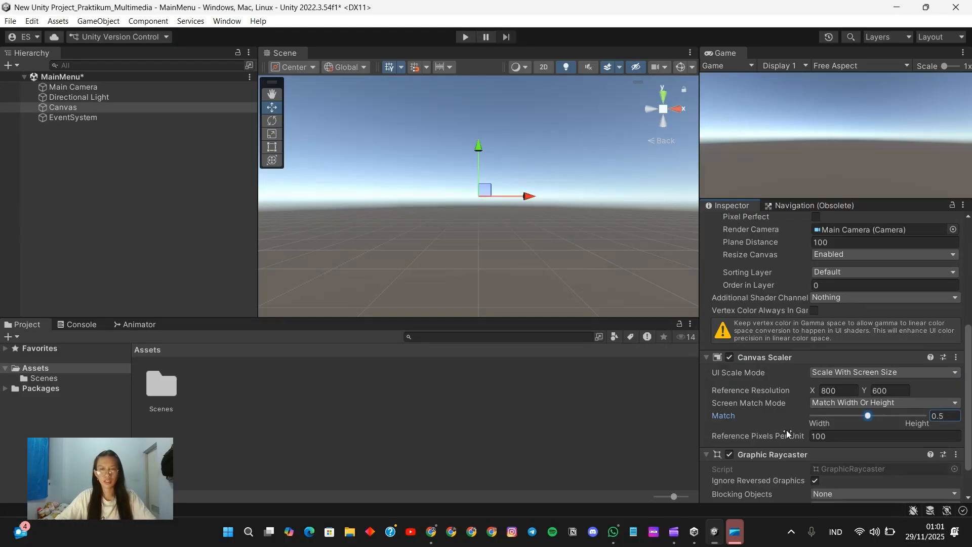
Step: Consult step 6 of the module PDF in the browser and add a UI Panel under the Canvas in Unity
key("alt+Tab")
scroll(547, 378, "down", 3)
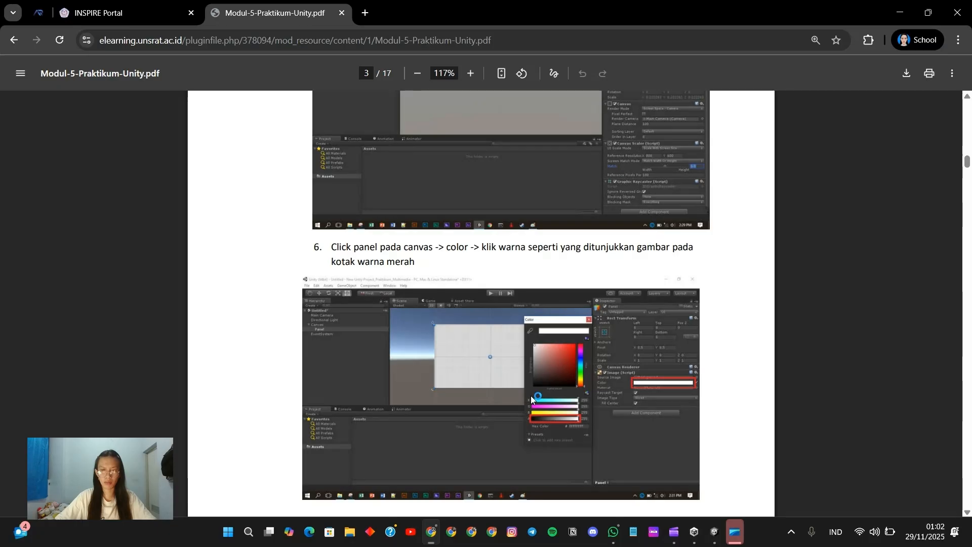
key("alt+Tab")
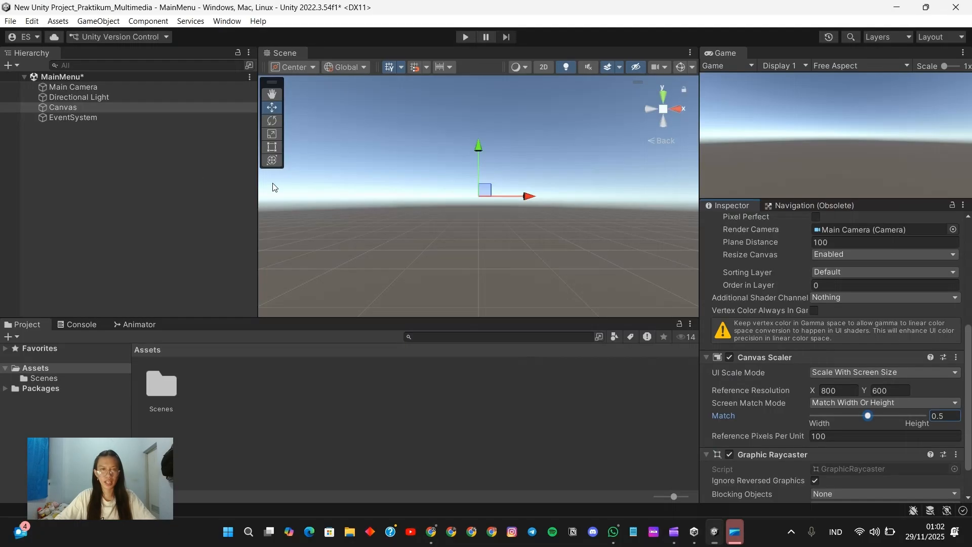
left_click(131, 106)
right_click(130, 103)
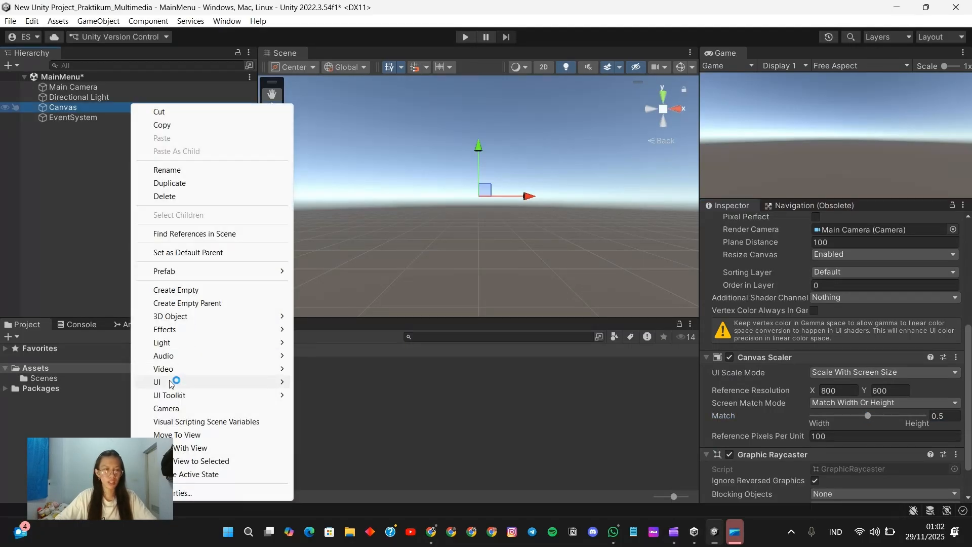
mouse_move(170, 383)
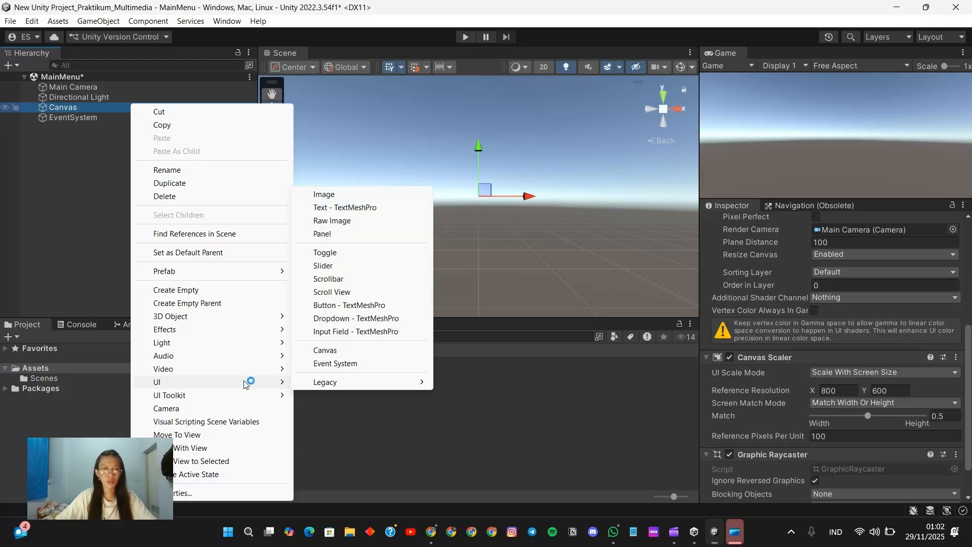
left_click(363, 234)
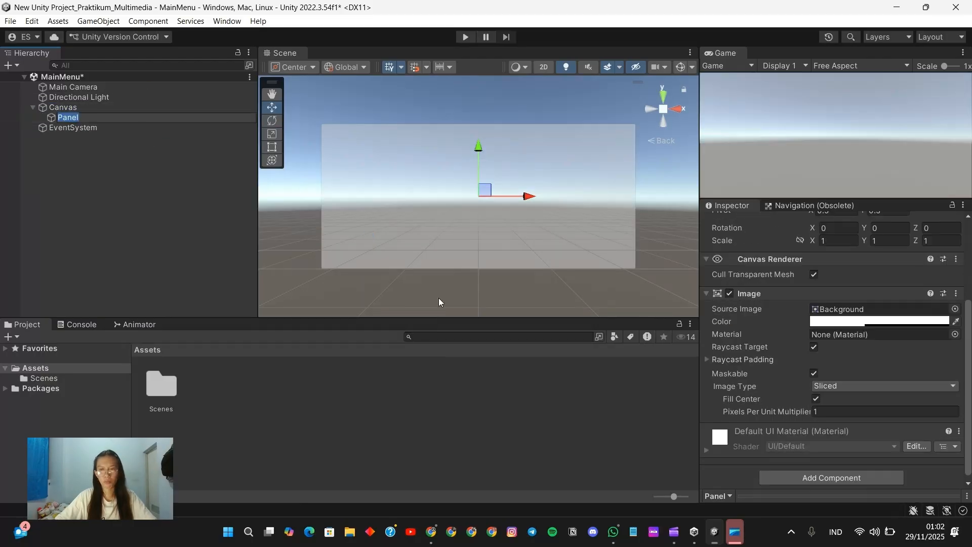
Step: Make the Panel's Image colour fully opaque by setting its alpha to 255
left_click(840, 323)
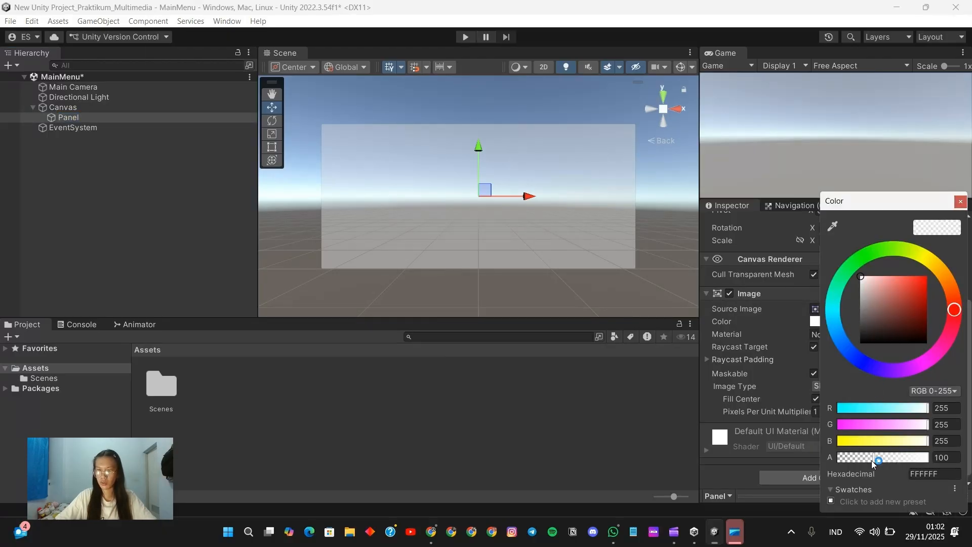
left_click_drag(874, 457, 930, 457)
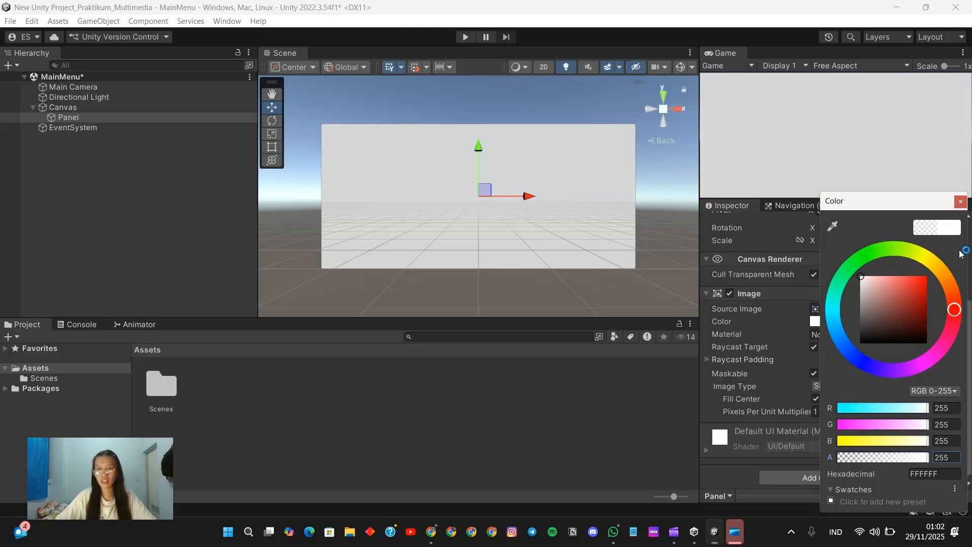
left_click(961, 203)
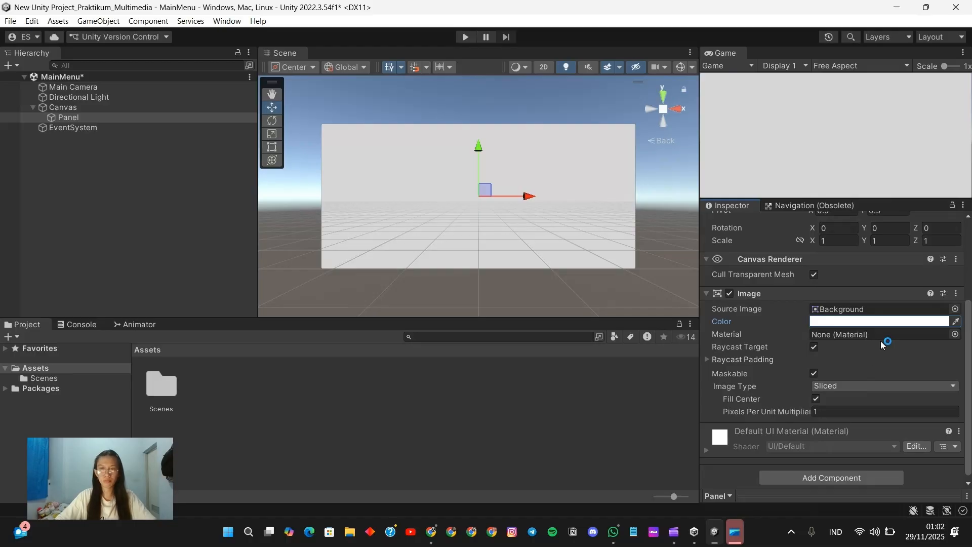
Step: Switch to the module PDF in the browser and read steps 7 and 8 on adding and formatting text
key("alt+Tab")
scroll(627, 303, "down", 5)
scroll(633, 291, "up", 3)
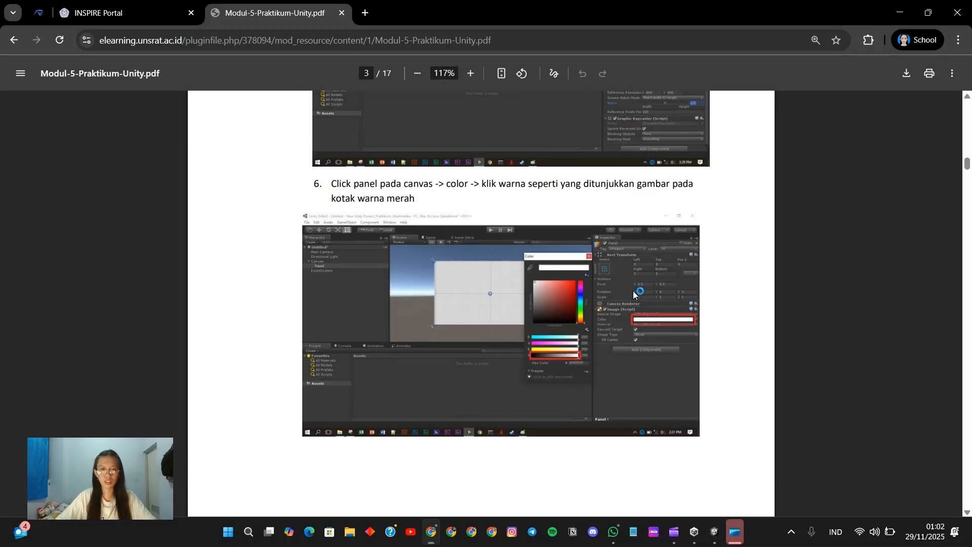
scroll(633, 291, "down", 8)
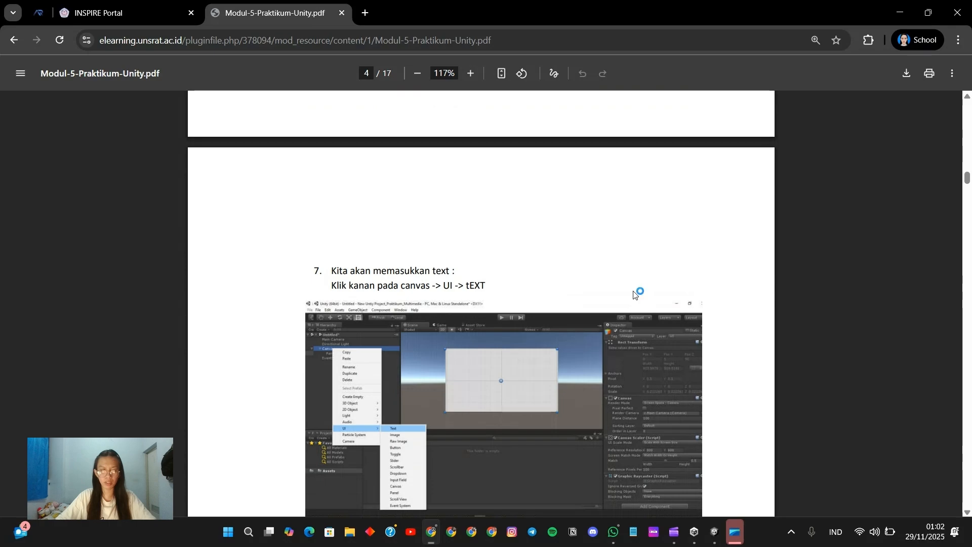
scroll(633, 290, "down", 2)
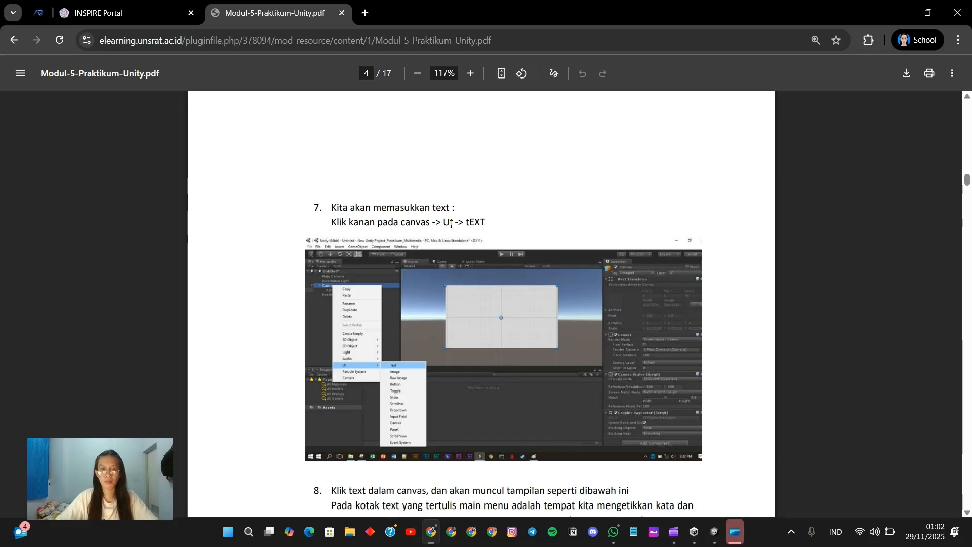
scroll(405, 243, "down", 5)
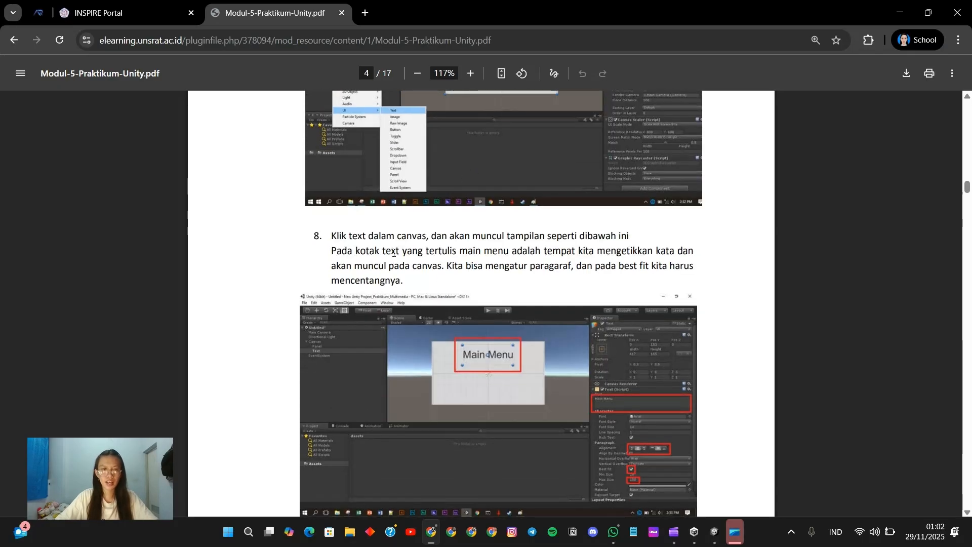
scroll(393, 253, "down", 1)
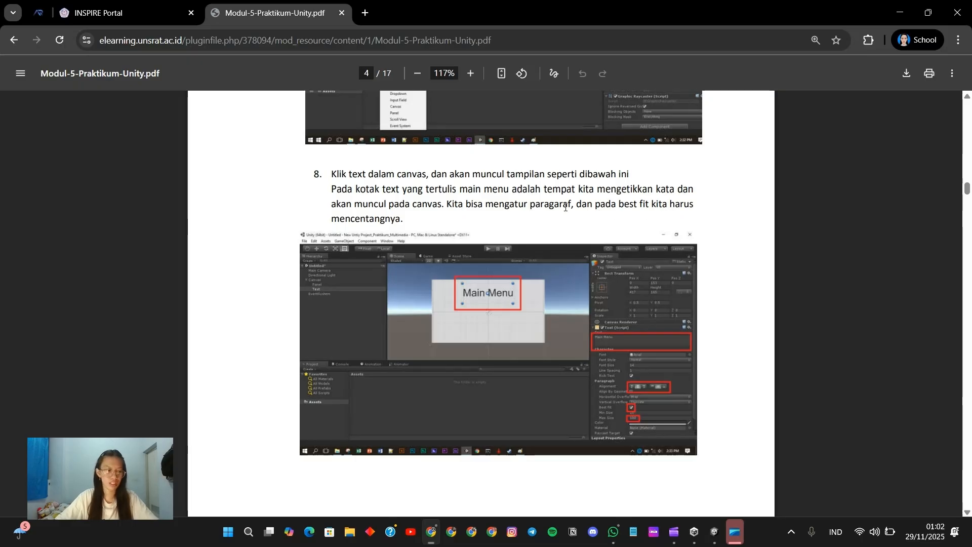
Step: Switch back to Unity and add a legacy UI Text object under the Canvas
key("alt+Tab")
left_click(133, 202)
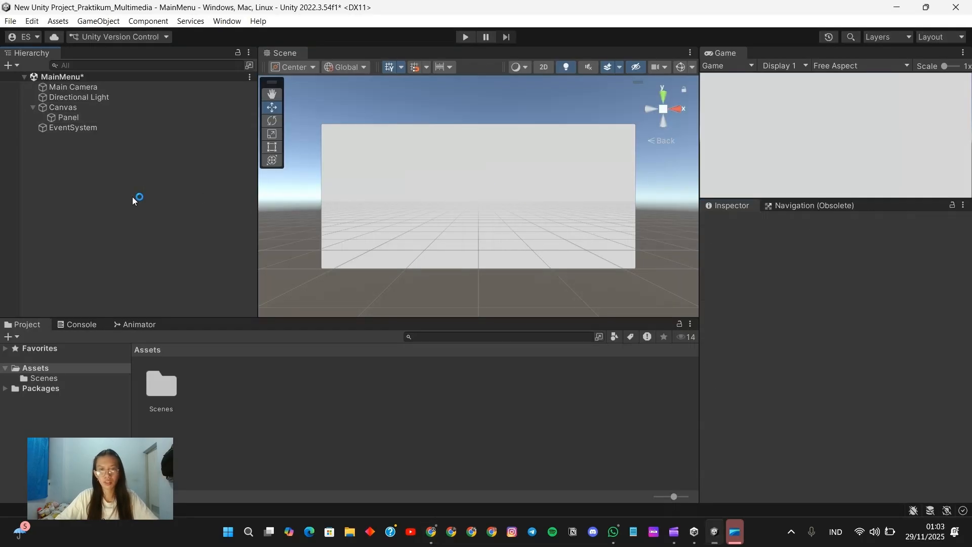
left_click(100, 106)
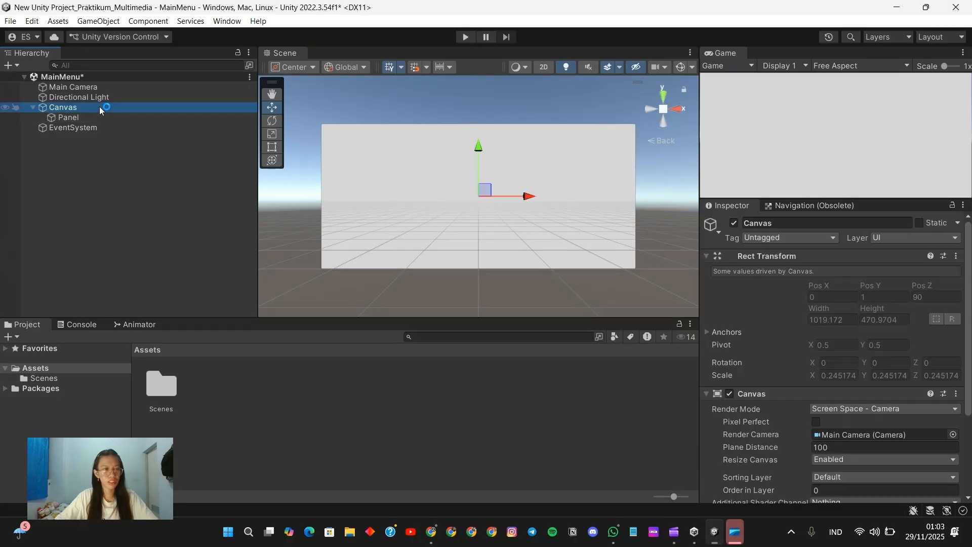
right_click(99, 106)
mouse_move(182, 385)
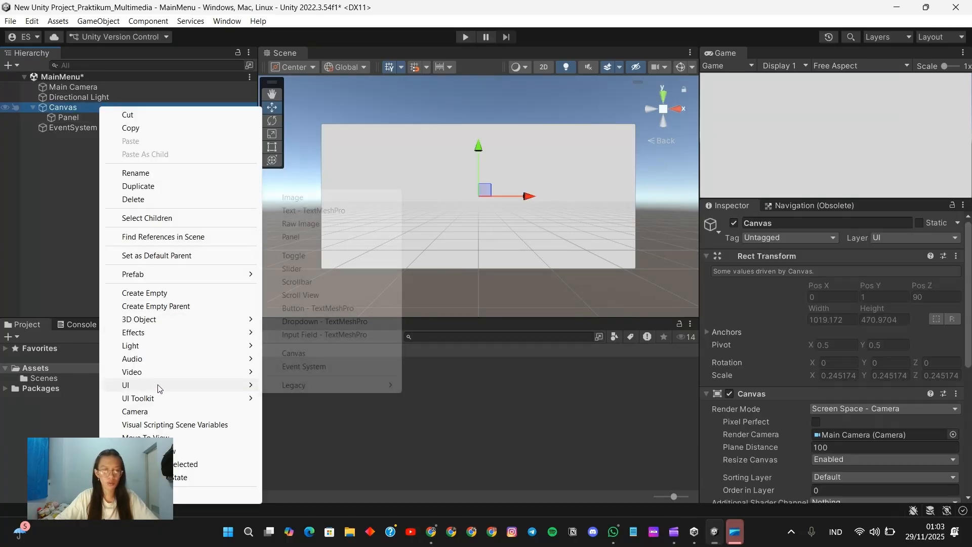
mouse_move(313, 386)
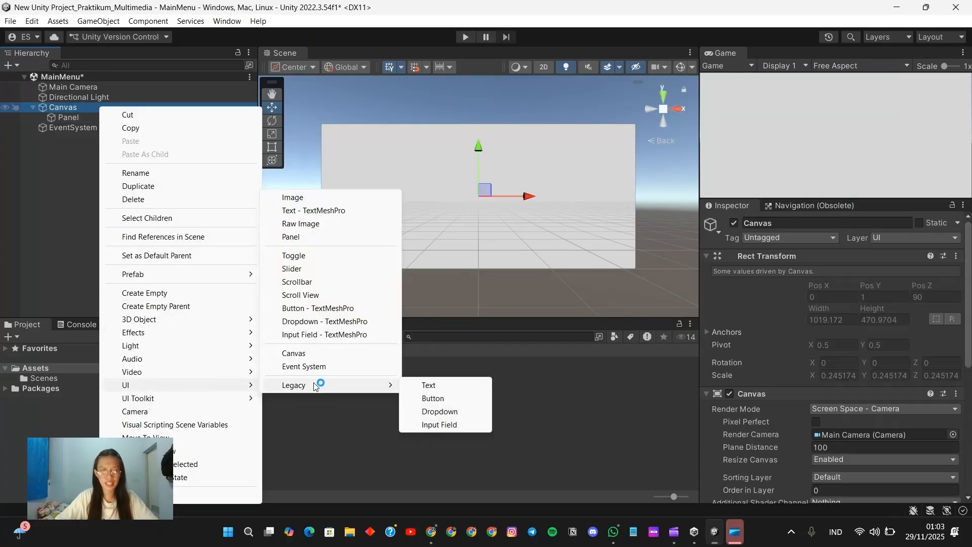
left_click(420, 386)
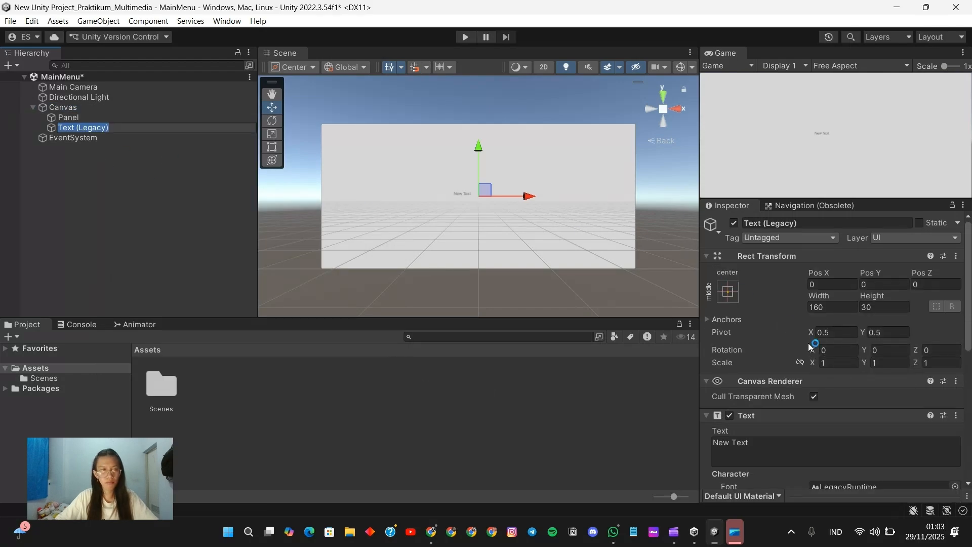
Step: Change the Text object's content to "Main Menu" and centre its alignment horizontally and vertically
scroll(816, 376, "down", 2)
left_click(776, 375)
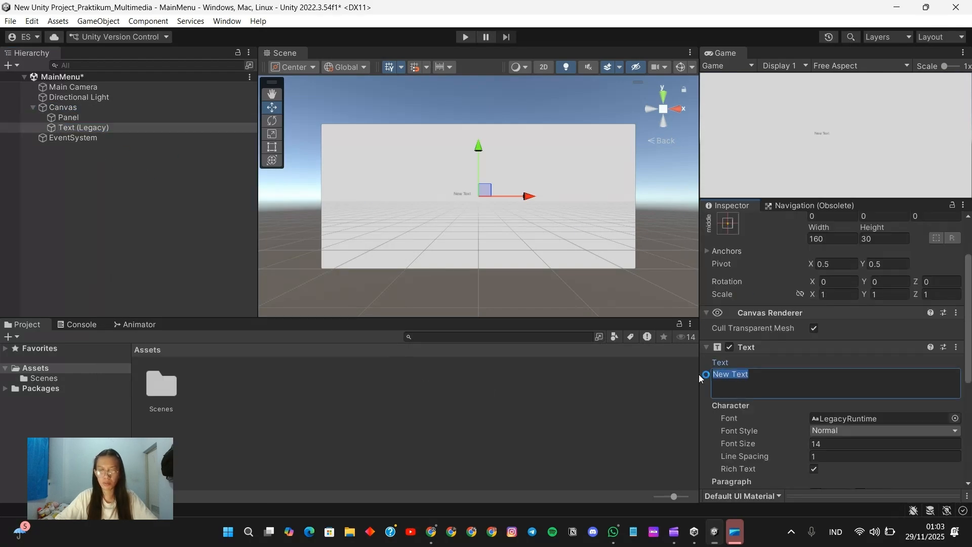
type("Main Menu")
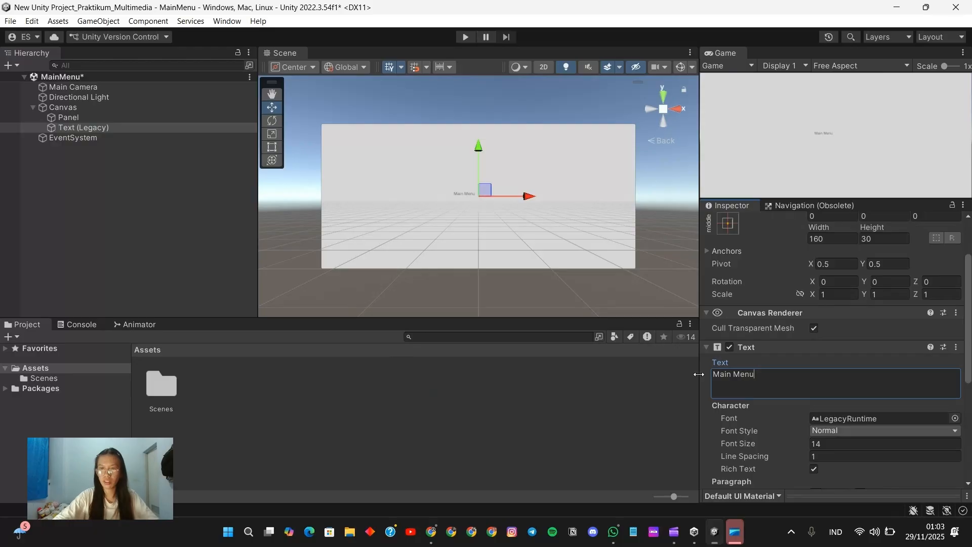
scroll(876, 421, "down", 3)
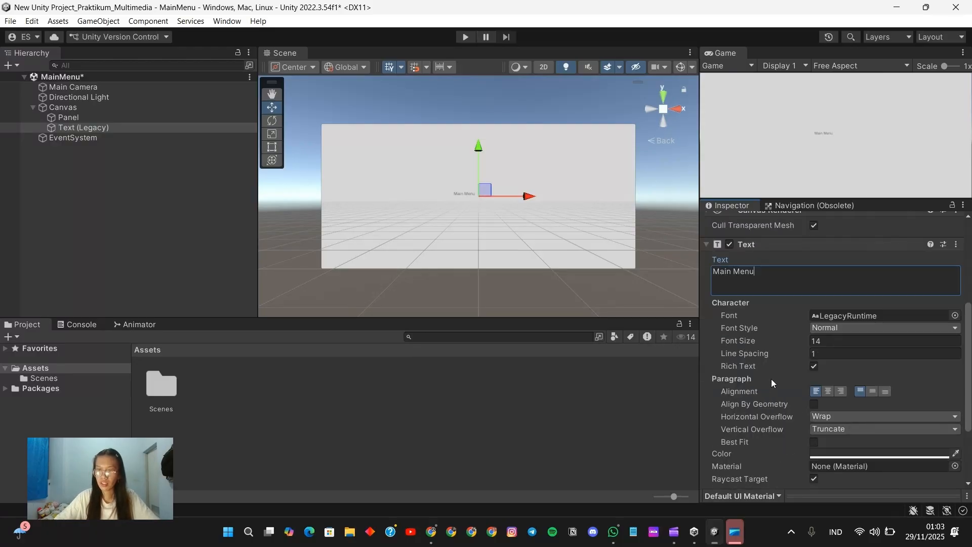
left_click(830, 392)
left_click(873, 391)
Step: Enable Best Fit for the Main Menu text and set its Max Size to 100
scroll(868, 397, "down", 1)
left_click(814, 410)
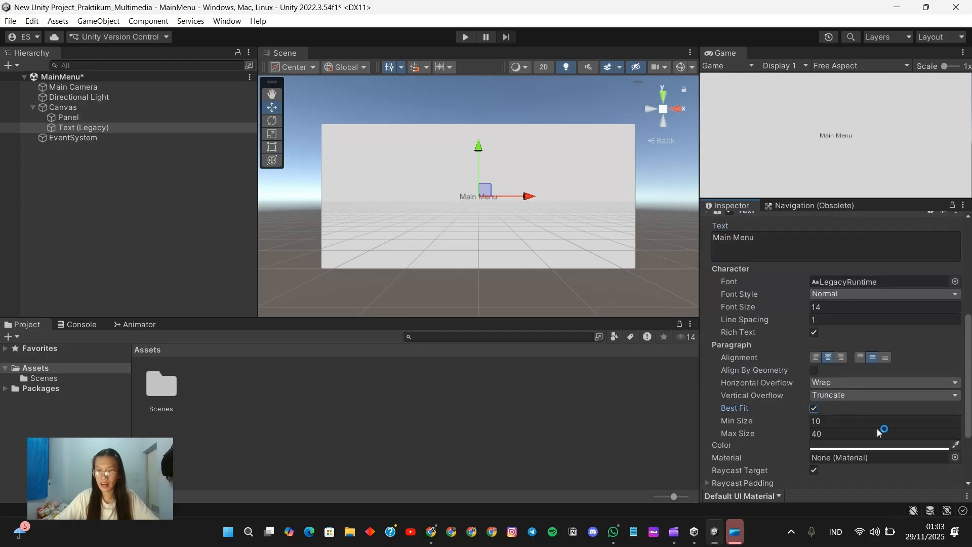
scroll(843, 441, "down", 2)
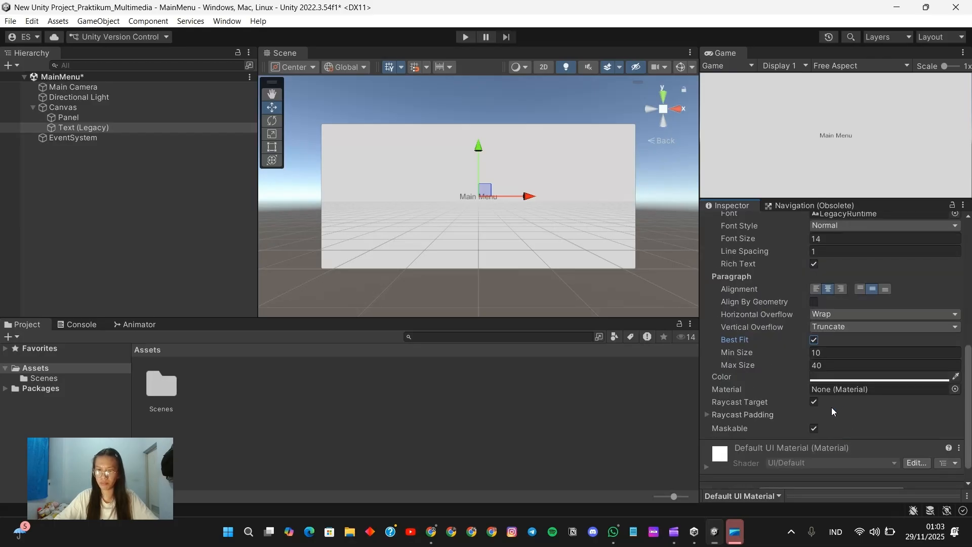
left_click(848, 366)
type("100")
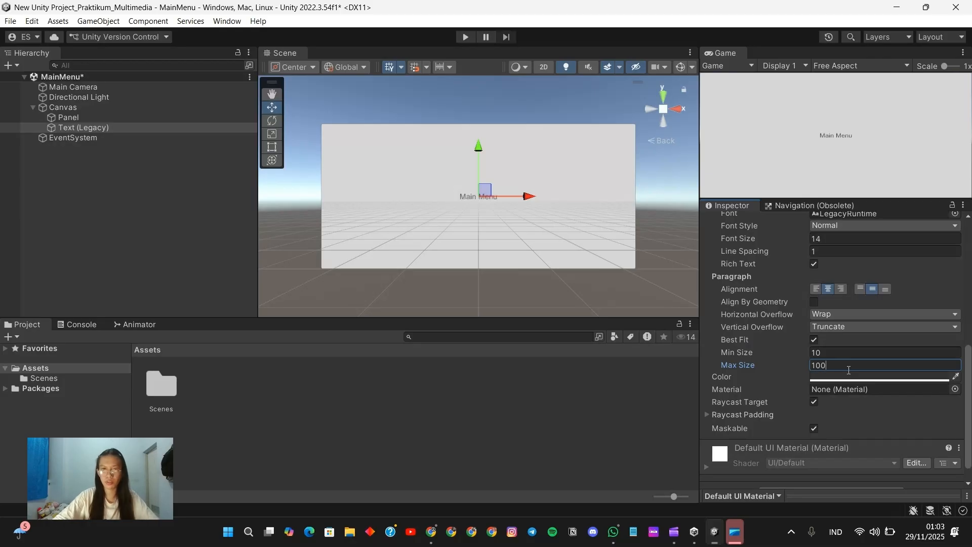
scroll(831, 283, "up", 1)
left_click(824, 274)
Step: Scale the Main Menu text to X 1.85 and Y 2.03 and move it up to about Pos Y 123
scroll(919, 347, "up", 3)
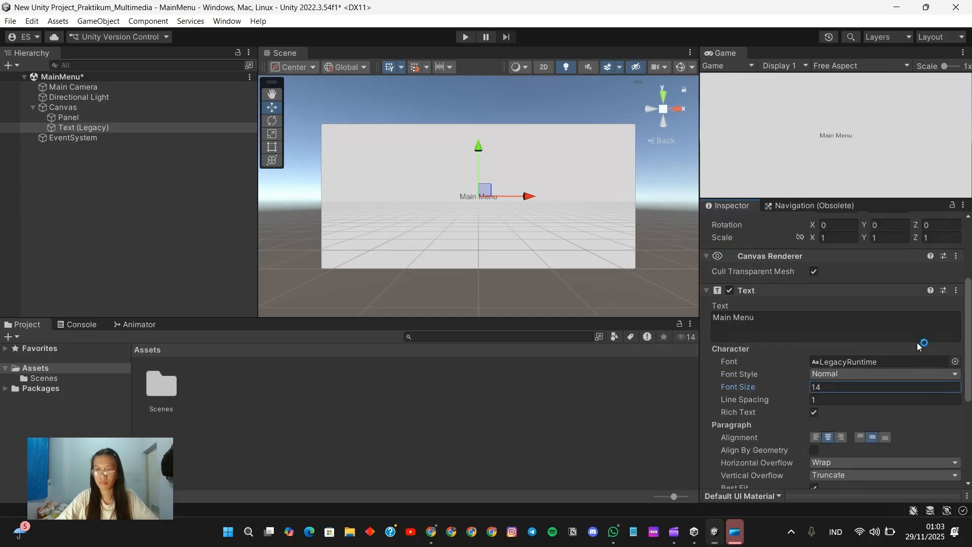
scroll(918, 343, "up", 4)
left_click_drag(814, 357, 901, 359)
left_click_drag(815, 357, 823, 356)
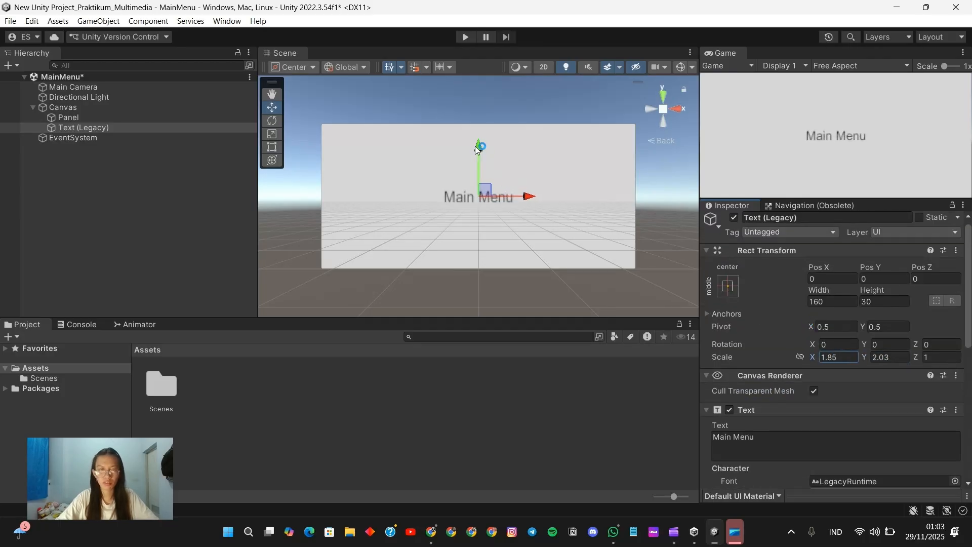
left_click_drag(476, 147, 480, 107)
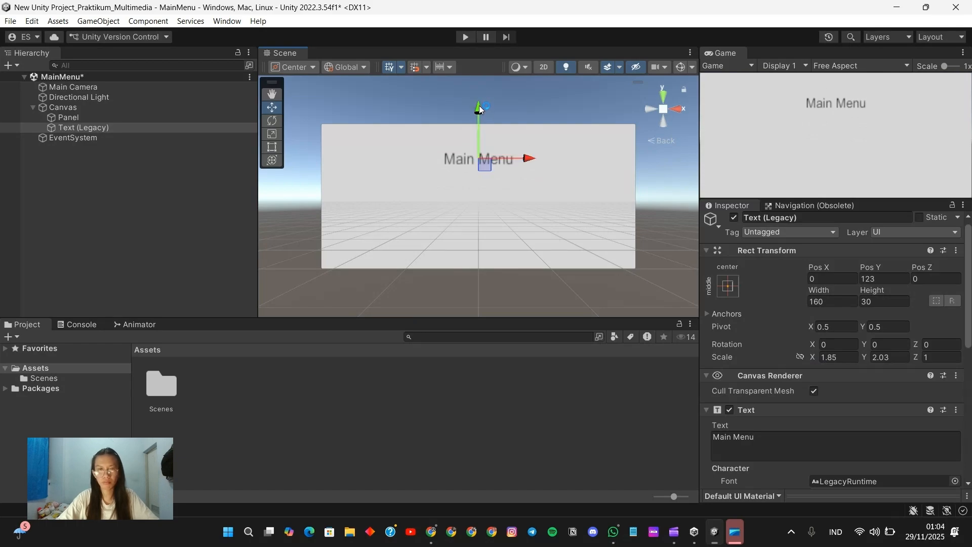
left_click(558, 221)
Step: Switch to the Modul 5 PDF in Chrome and read instruction 9 on creating a button
key("alt+Tab")
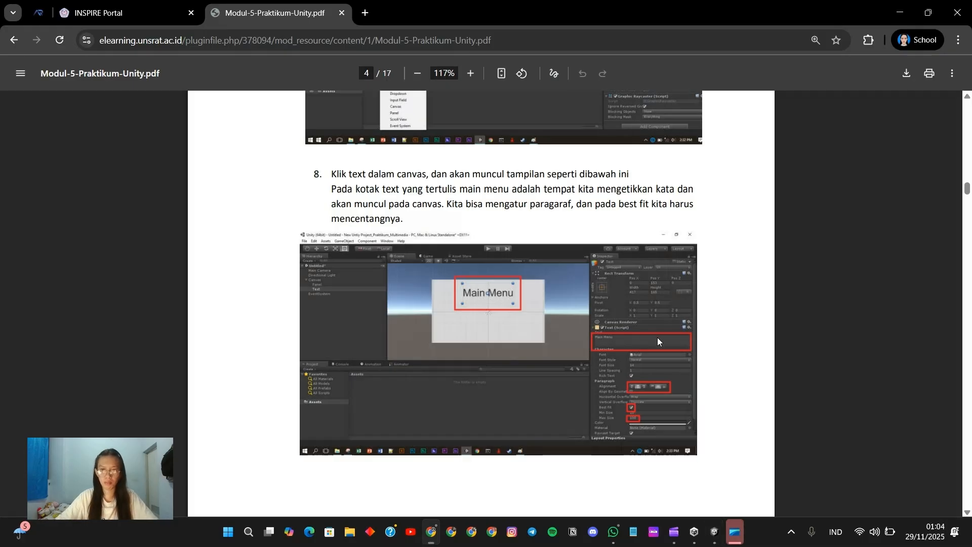
scroll(626, 376, "down", 1)
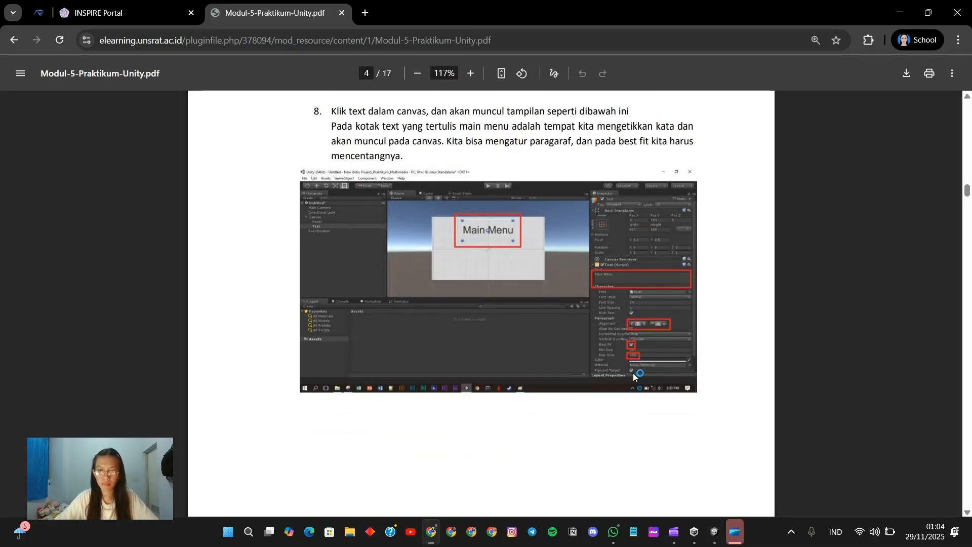
scroll(648, 370, "down", 7)
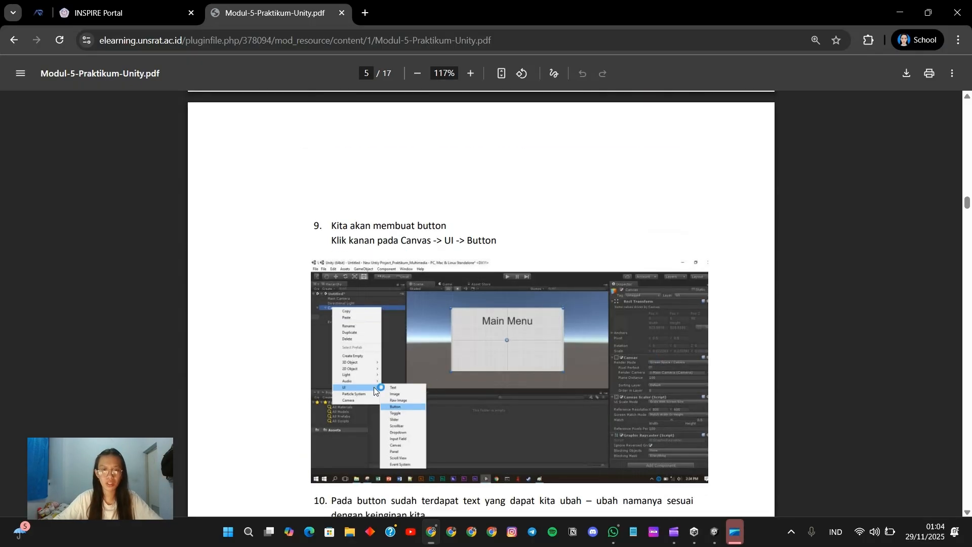
Step: Switch back to Unity and add a legacy UI Button under the Canvas
key("alt+Tab")
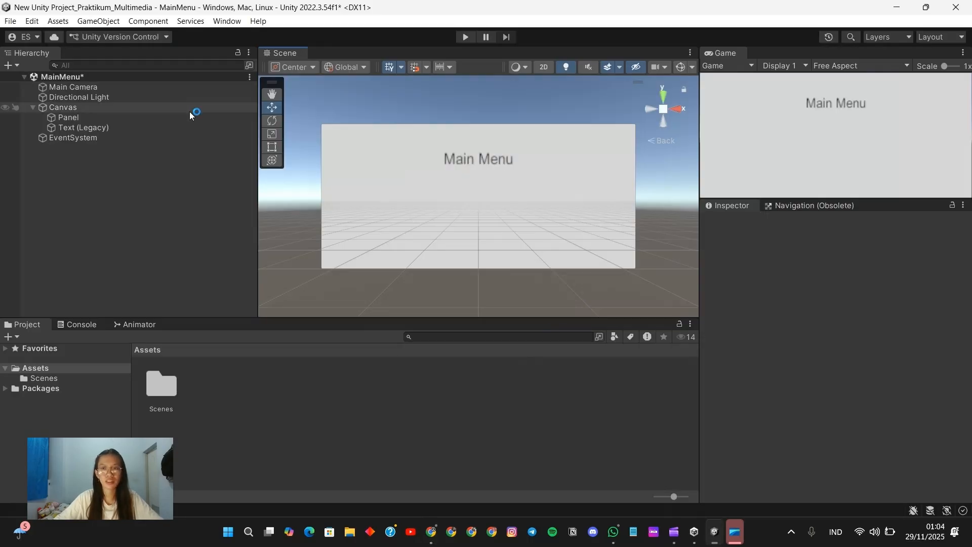
left_click(105, 108)
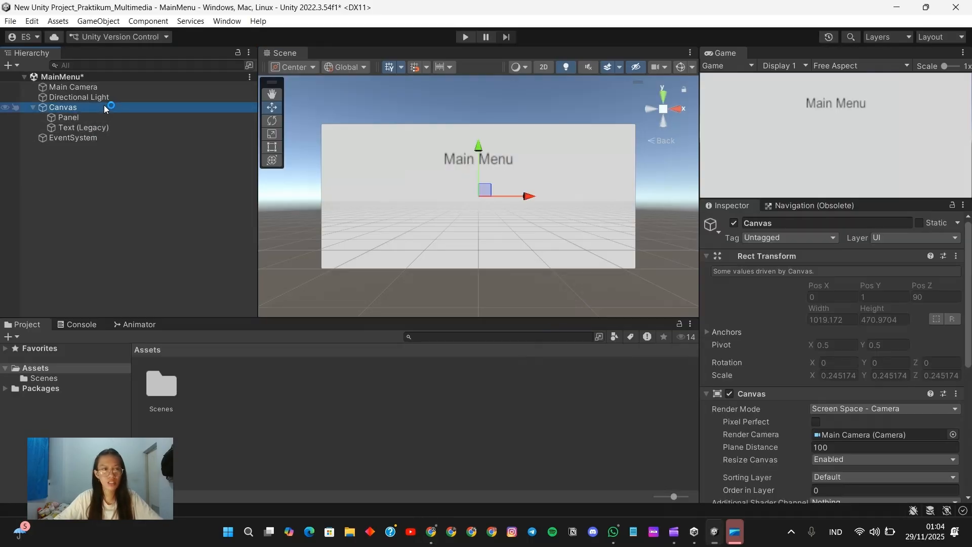
right_click(103, 108)
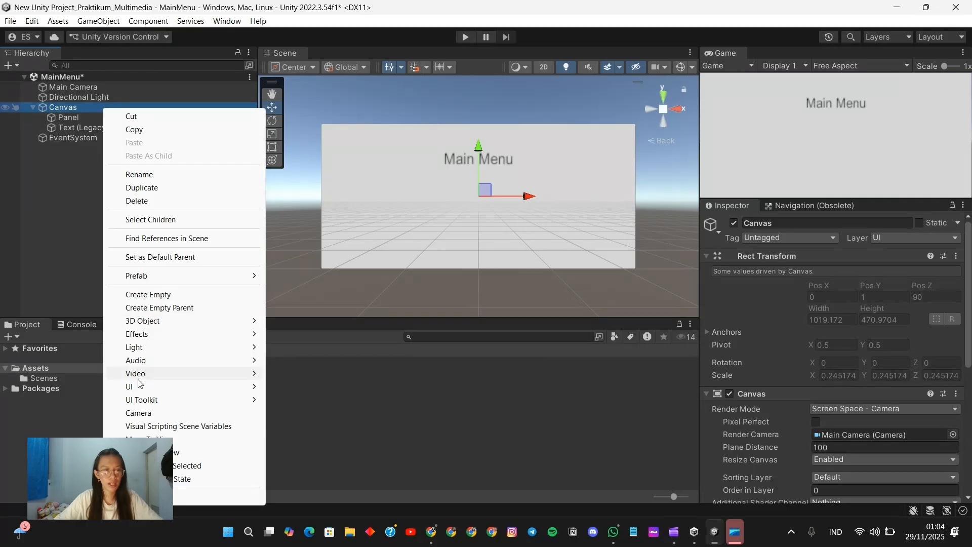
mouse_move(141, 394)
mouse_move(324, 388)
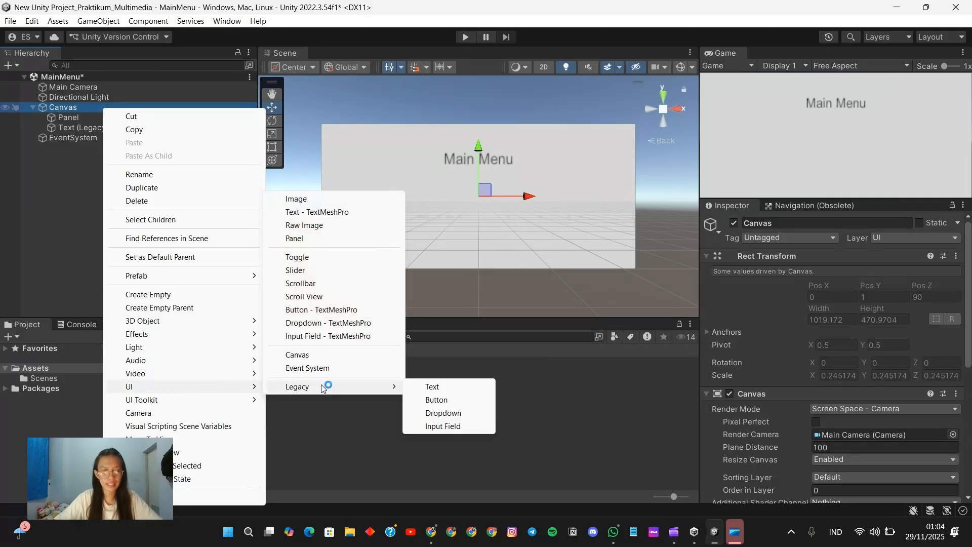
left_click(464, 401)
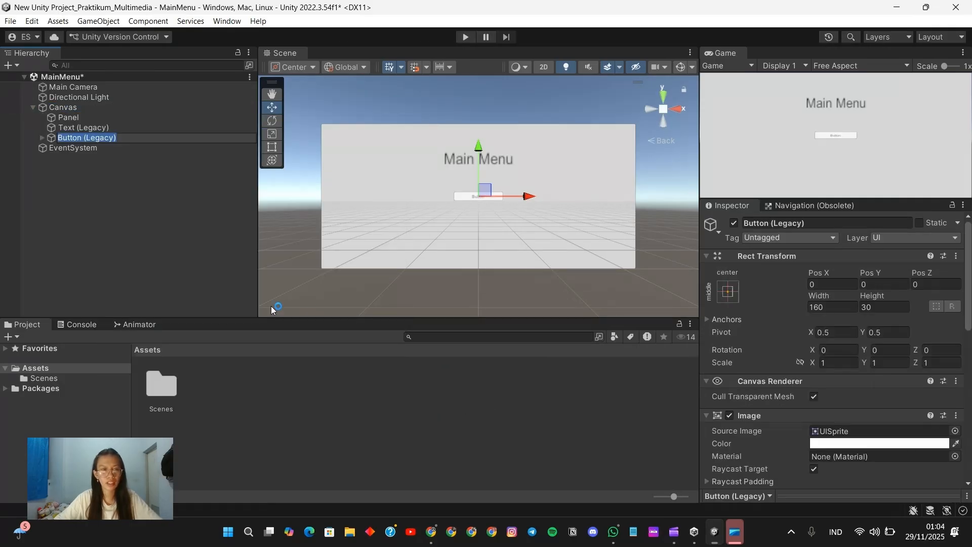
Step: Consult instructions 10 and 11 in the Modul 5 PDF in Chrome on editing the button text and arranging the menu buttons
key("alt+Tab")
scroll(509, 284, "down", 5)
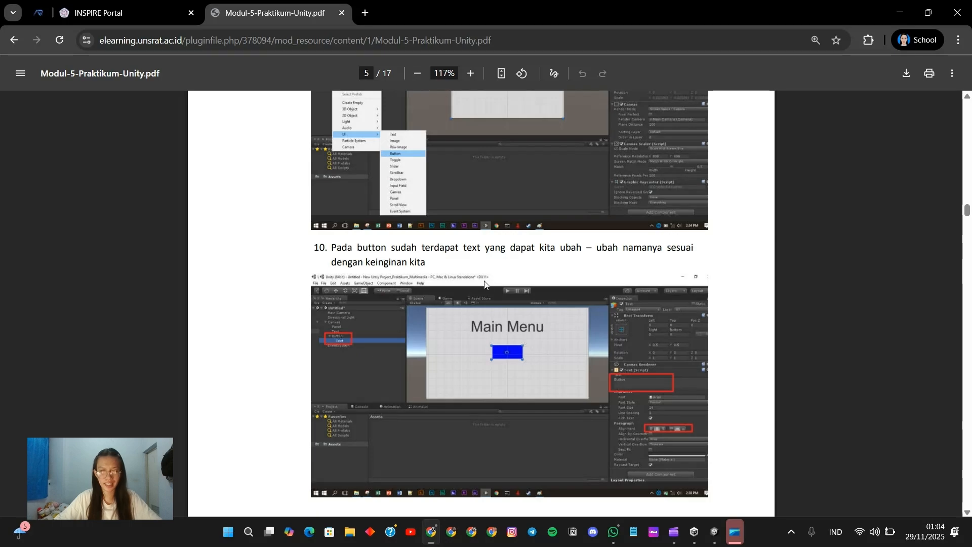
key("alt+Tab")
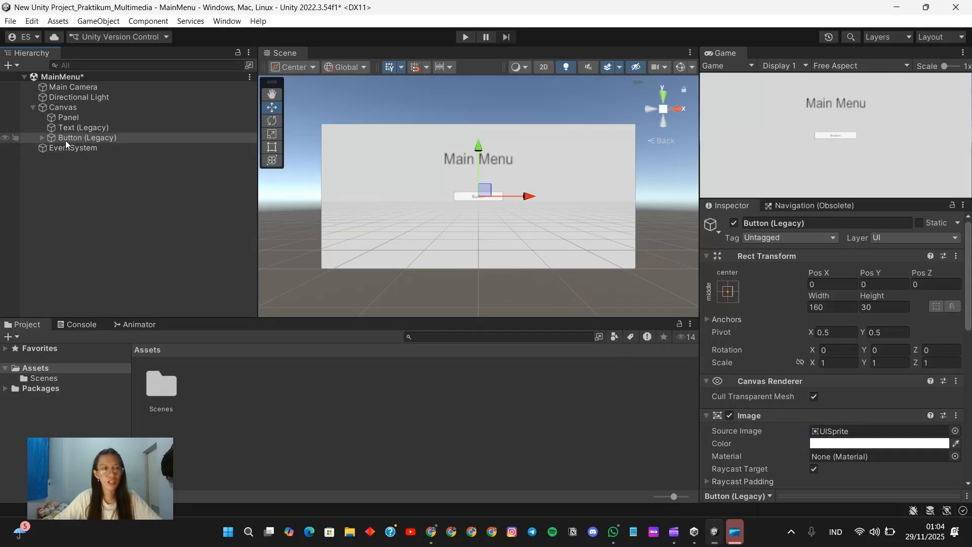
key("alt+Tab")
scroll(405, 291, "down", 12)
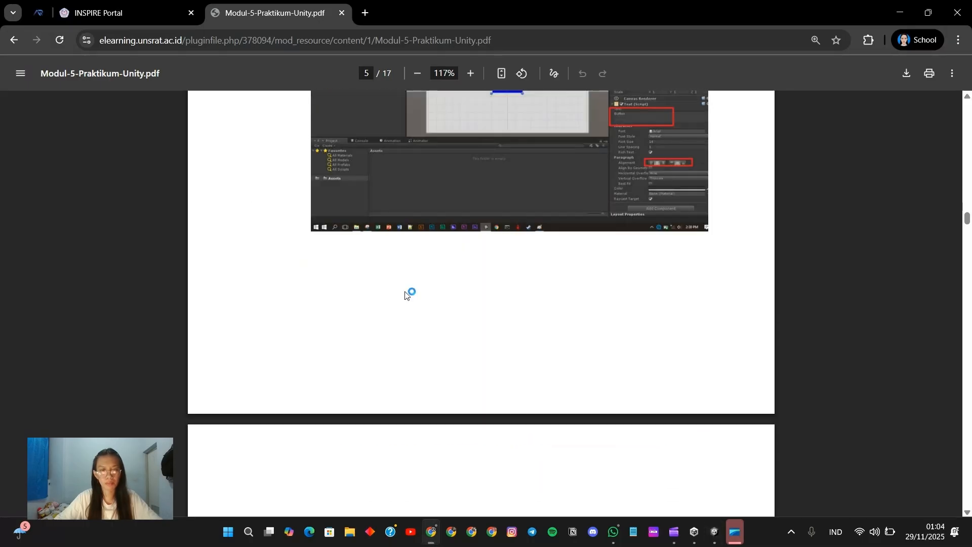
scroll(405, 292, "down", 2)
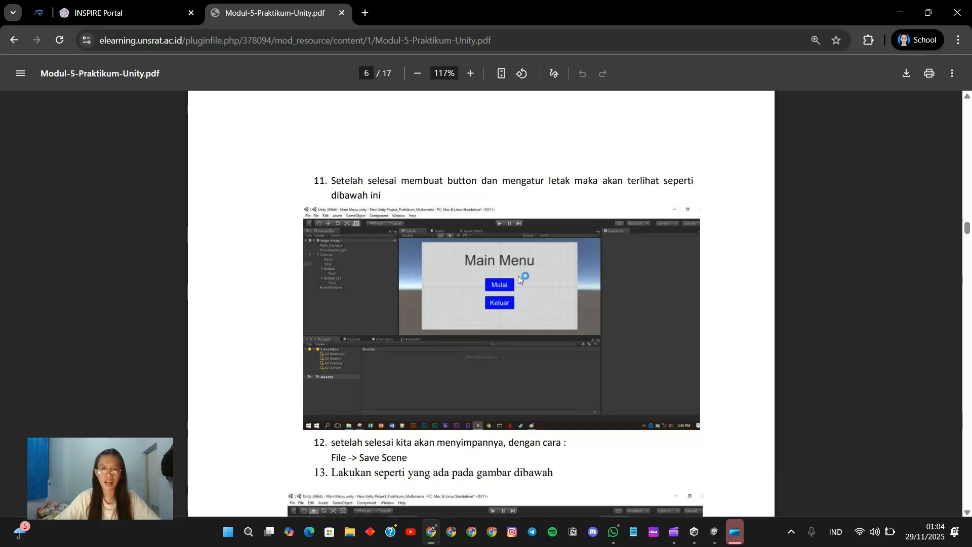
Step: Return to Unity, expand the new button in the Canvas and set its Image colour to blue (261FF4)
key("alt+Tab")
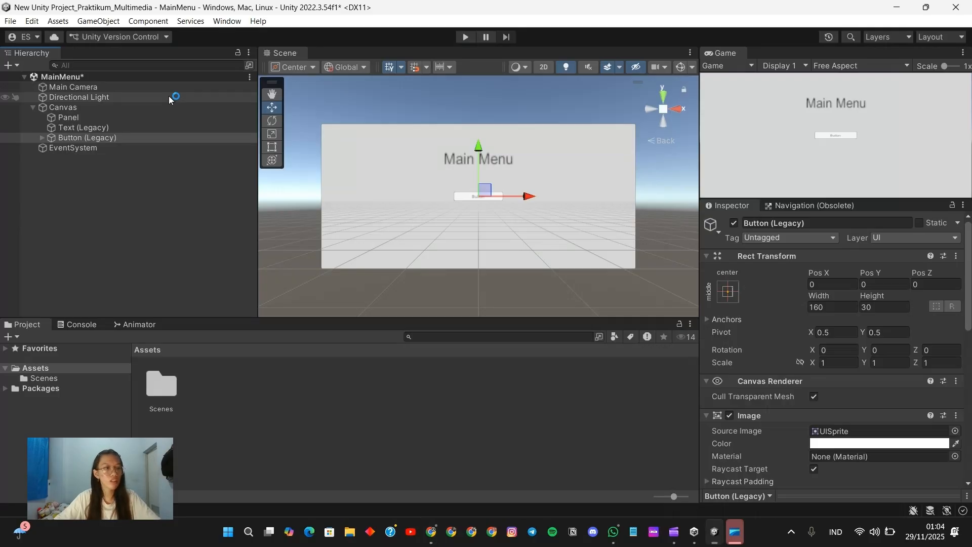
left_click(43, 138)
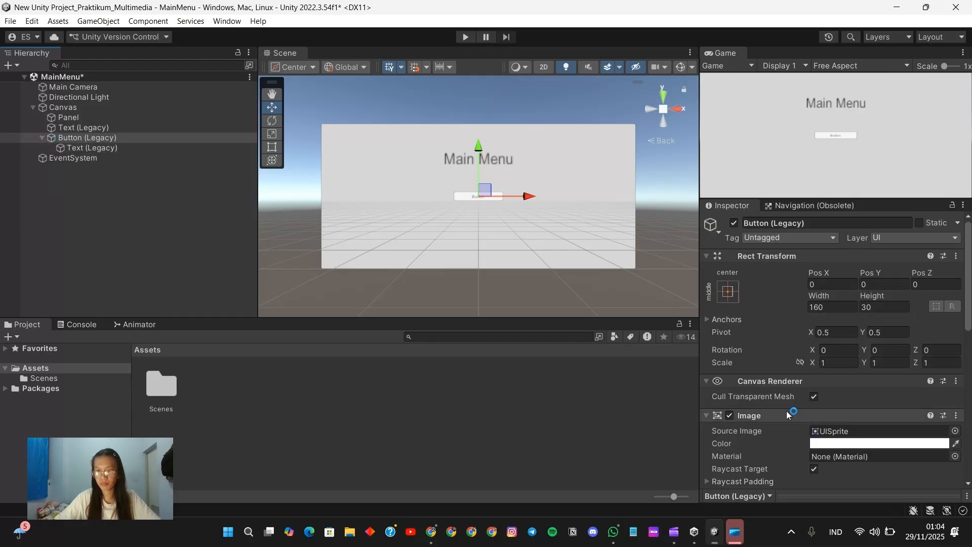
left_click(845, 446)
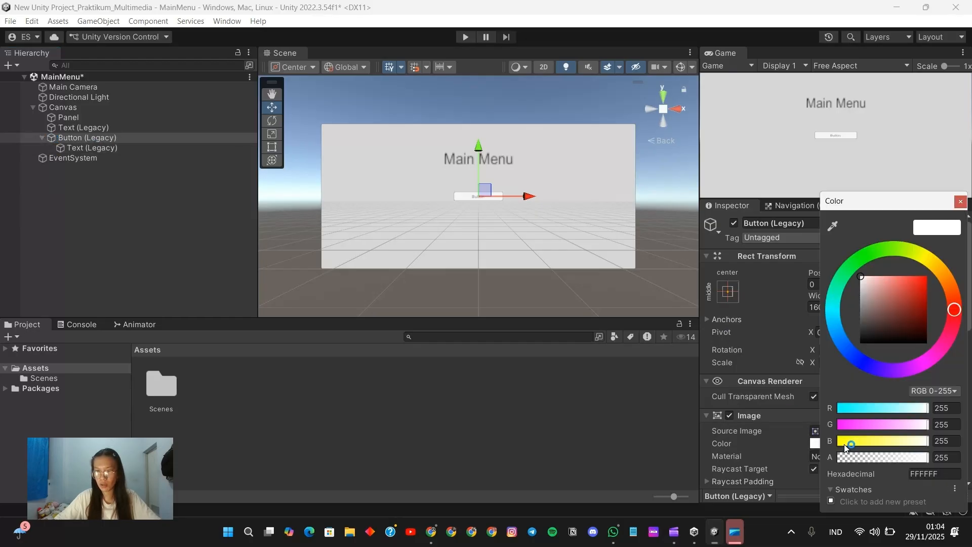
left_click(865, 362)
left_click_drag(907, 299, 920, 280)
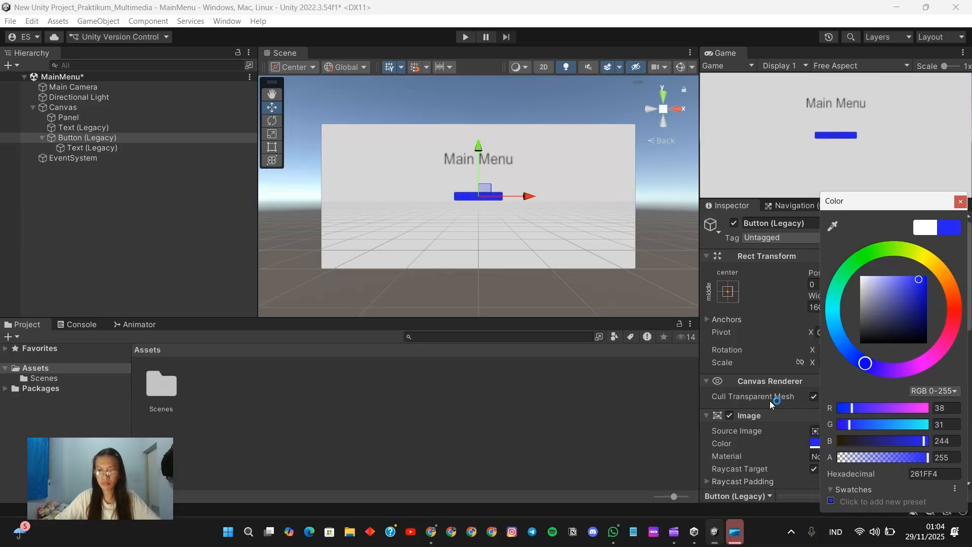
Step: Change the text of the button's child Text object to "Mulai"
left_click(123, 145)
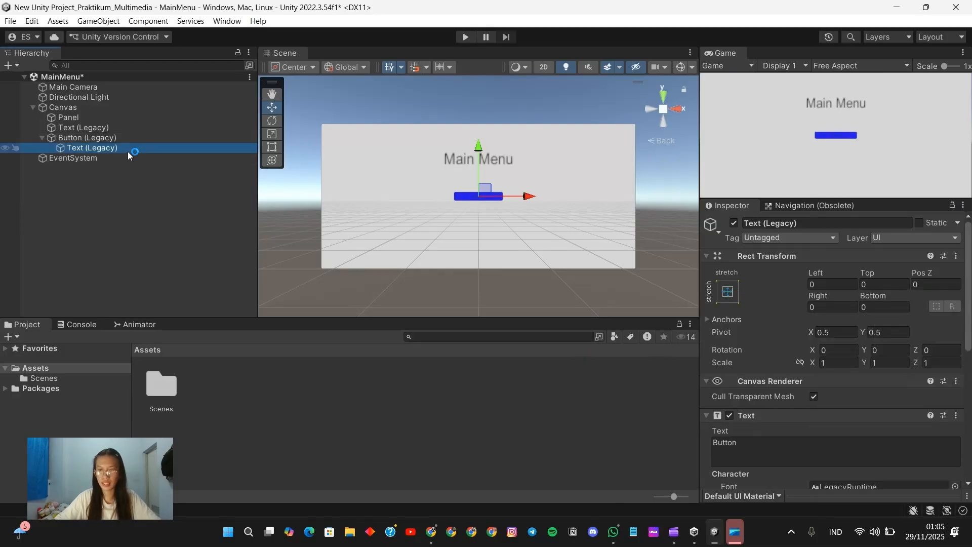
left_click(726, 449)
key("ctrl+a")
type("M")
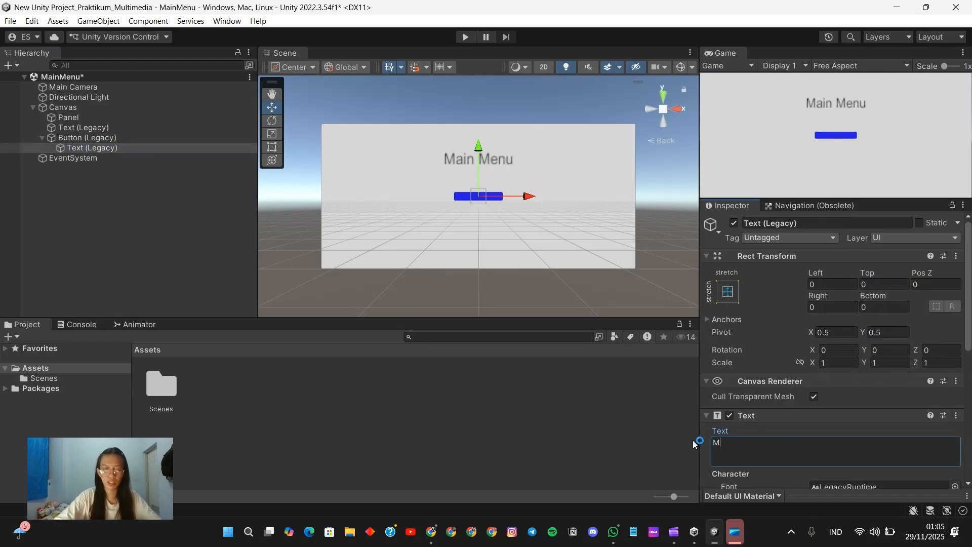
type("ulai")
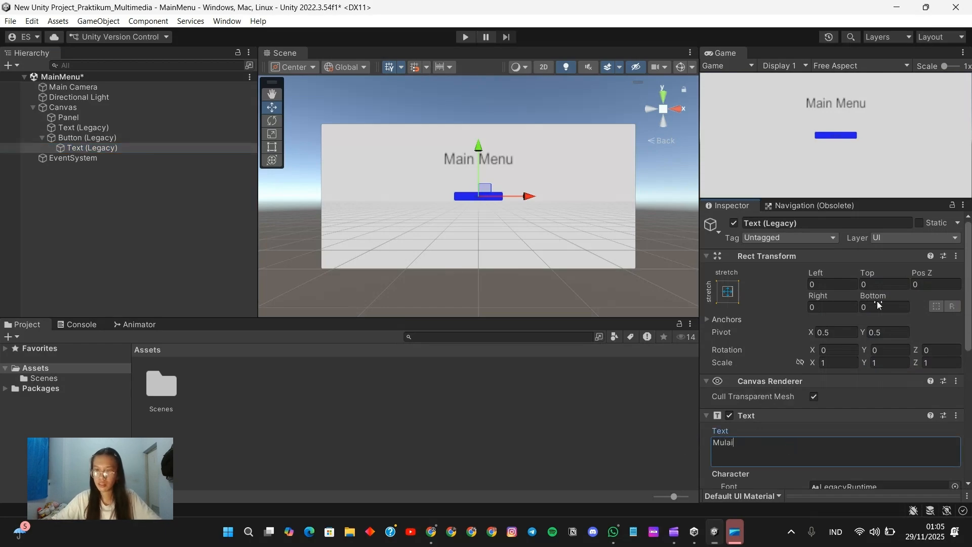
Step: Set the Mulai text colour to white (FFFFFF) and enable Best Fit for it
scroll(879, 304, "down", 5)
scroll(815, 405, "down", 3)
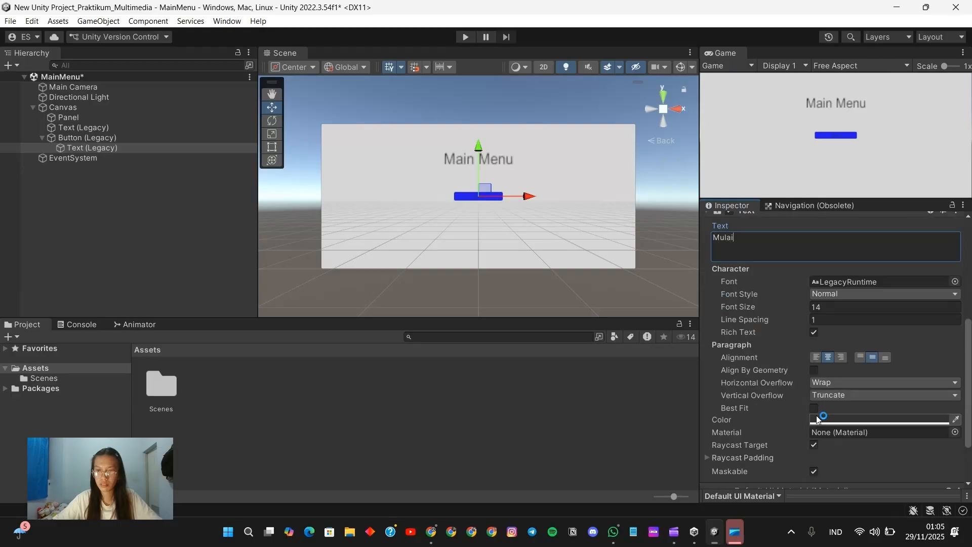
left_click(817, 420)
left_click_drag(887, 316, 861, 277)
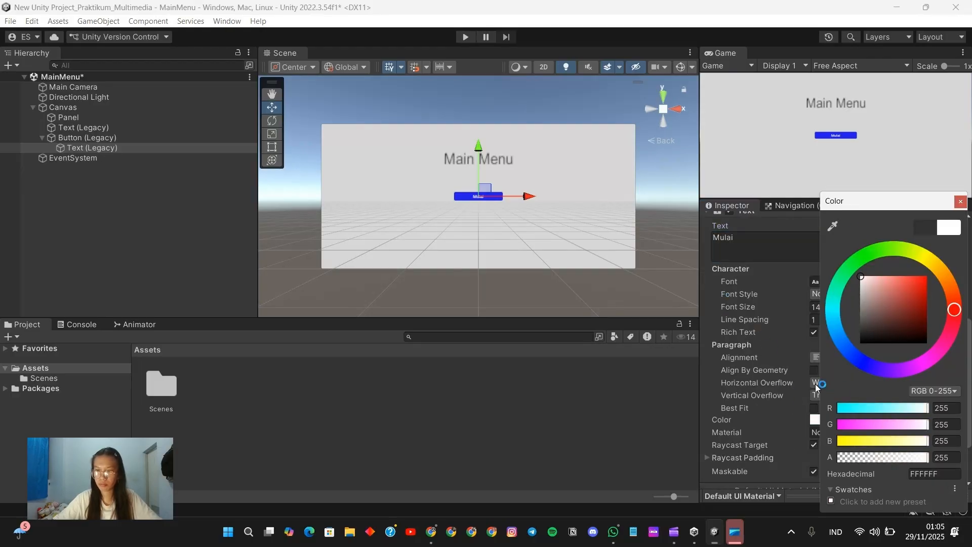
left_click(961, 202)
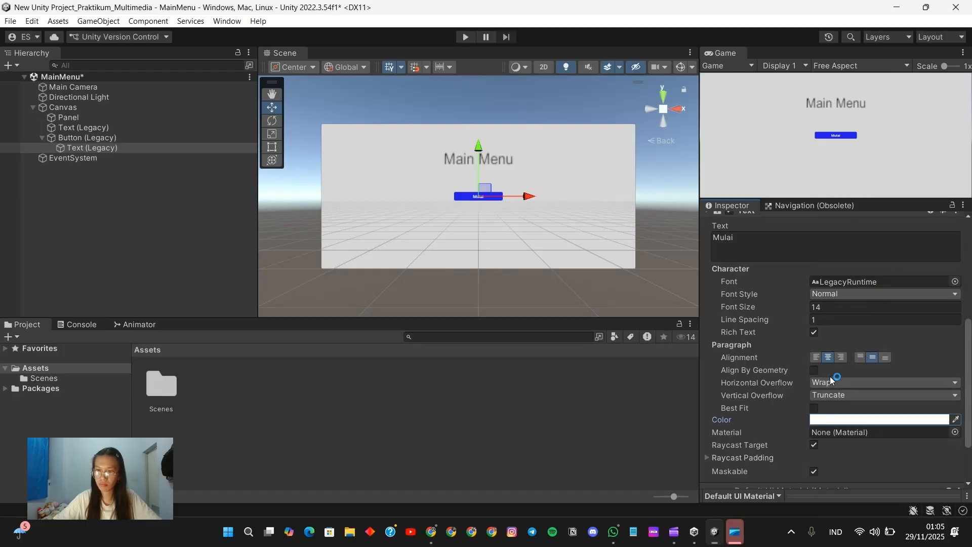
left_click(814, 408)
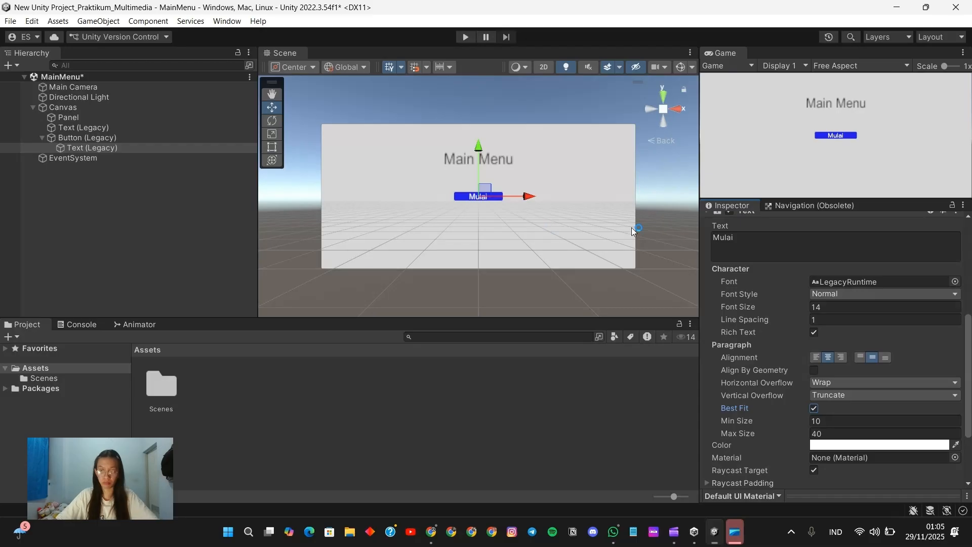
scroll(798, 413, "down", 3)
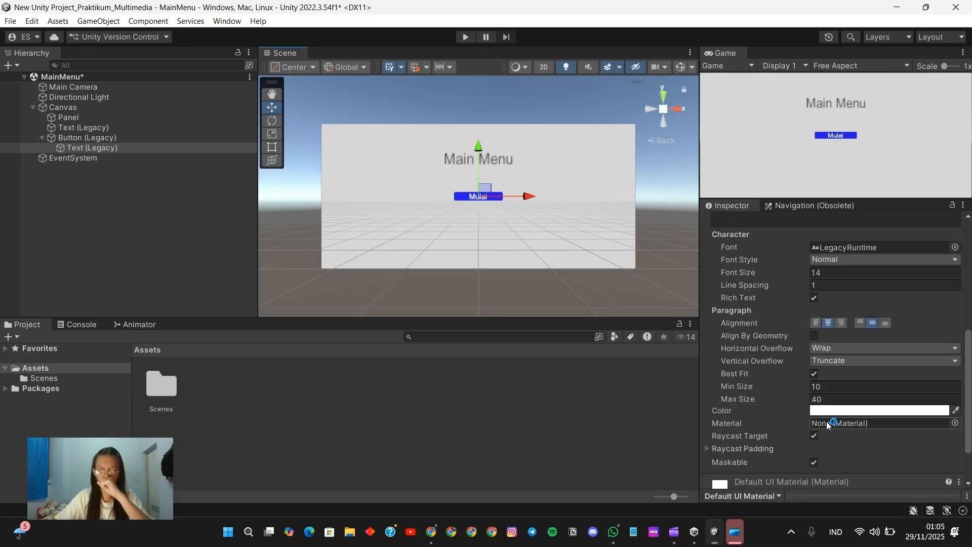
Step: Move the Mulai button up to about Pos Y 27 and resize it to about 155 wide by 55 high
left_click(156, 137)
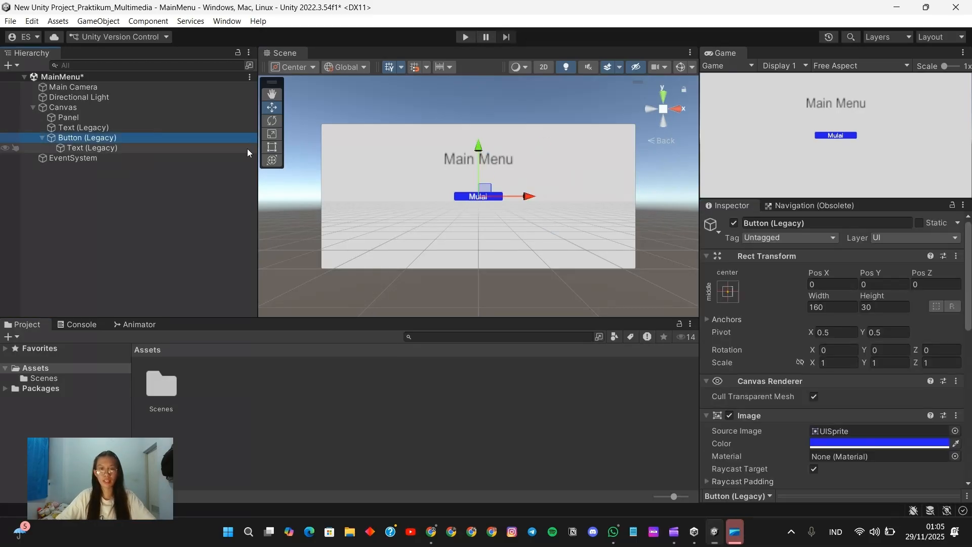
left_click_drag(479, 158, 476, 149)
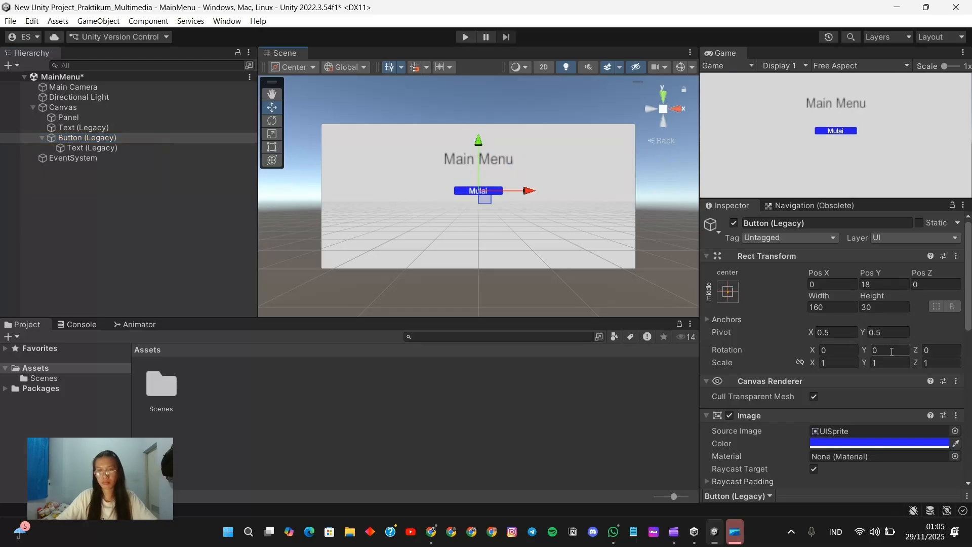
left_click(276, 145)
left_click_drag(502, 191, 478, 180)
left_click(109, 190)
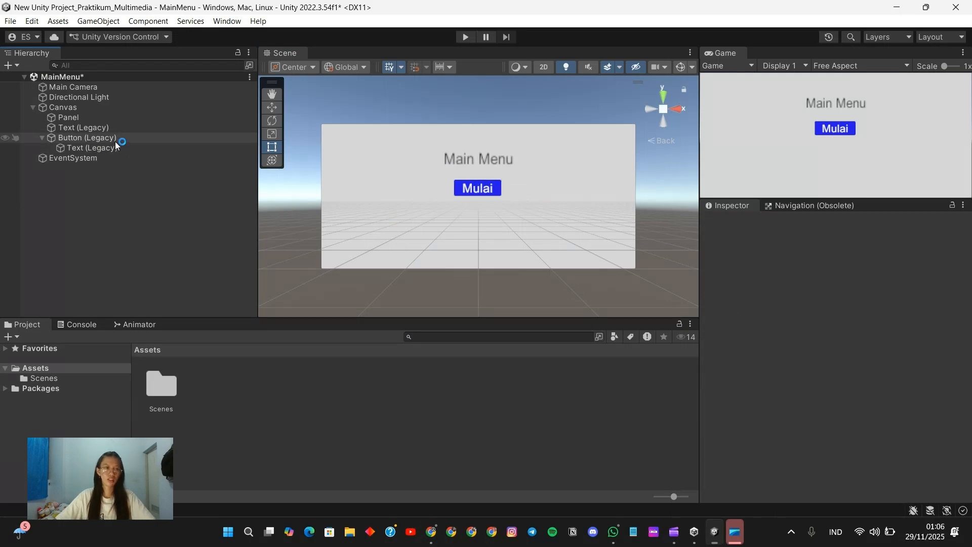
Step: Duplicate the Mulai button within the Canvas
left_click(114, 141)
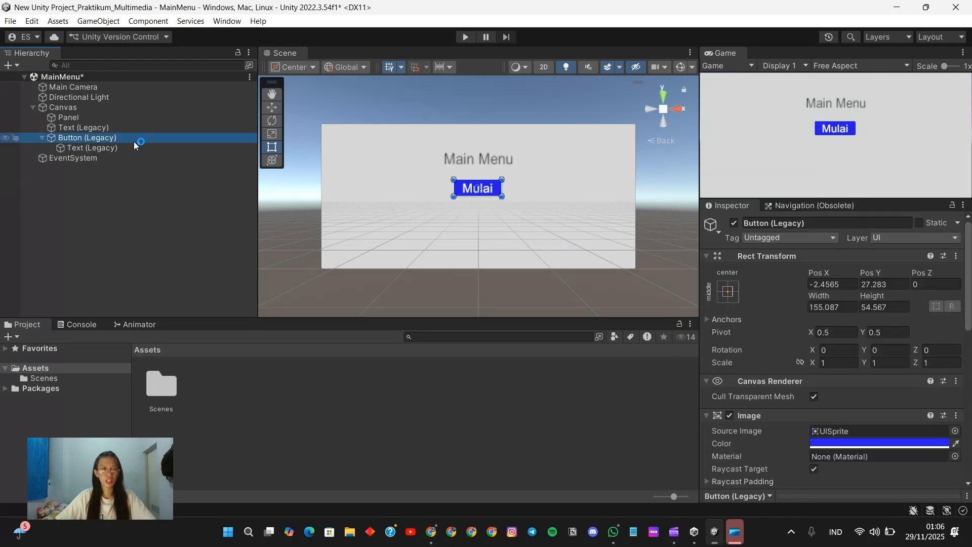
right_click(131, 139)
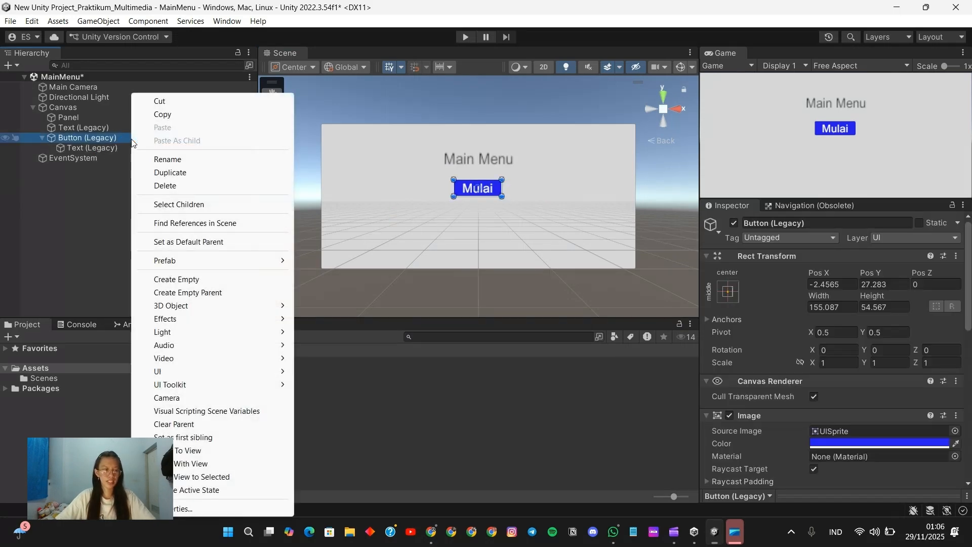
left_click(191, 172)
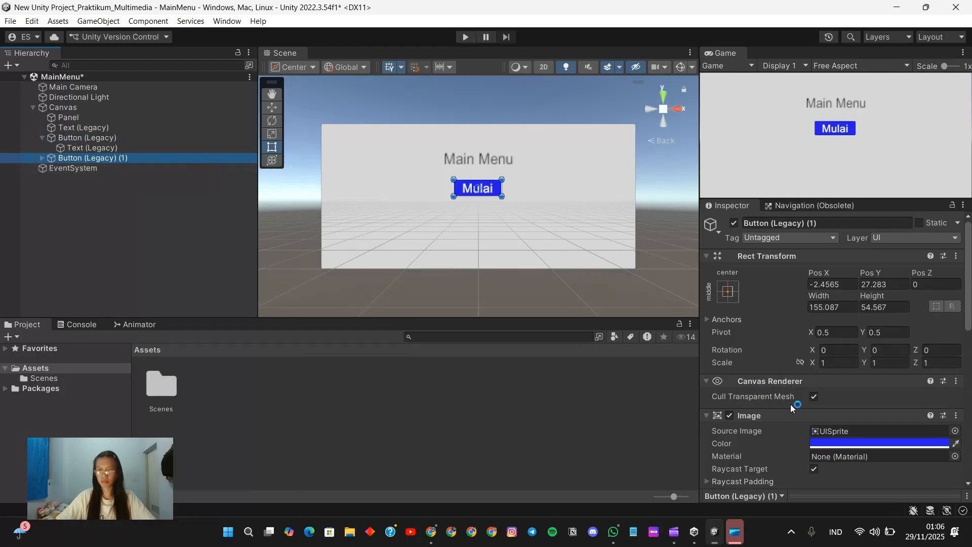
Step: Expand the duplicated button and change its child text to "Keluar"
scroll(834, 375, "down", 8)
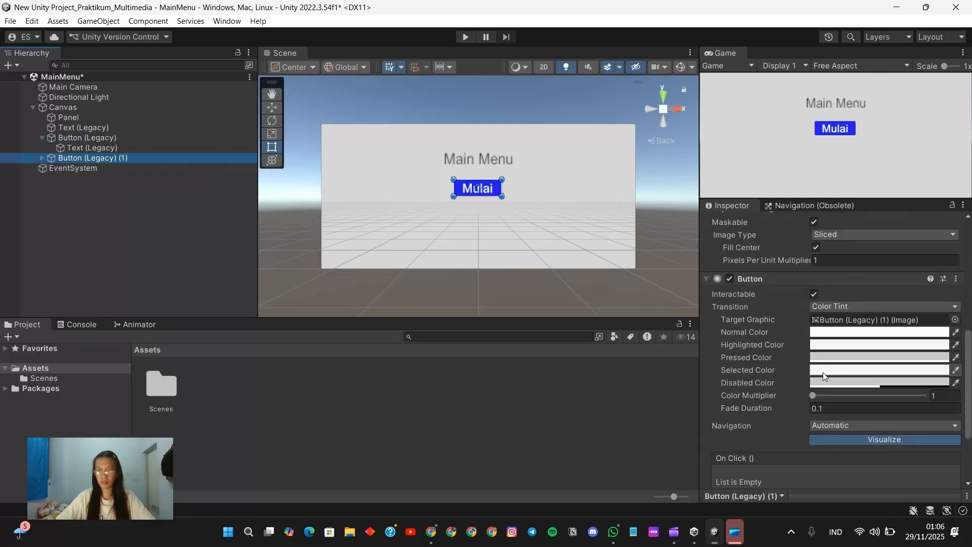
scroll(822, 369, "up", 5)
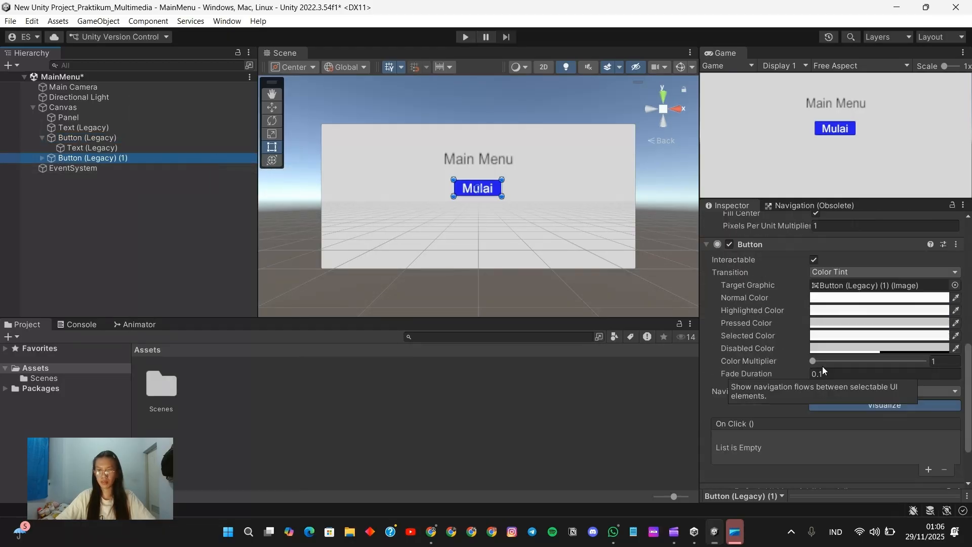
left_click(42, 157)
left_click(99, 170)
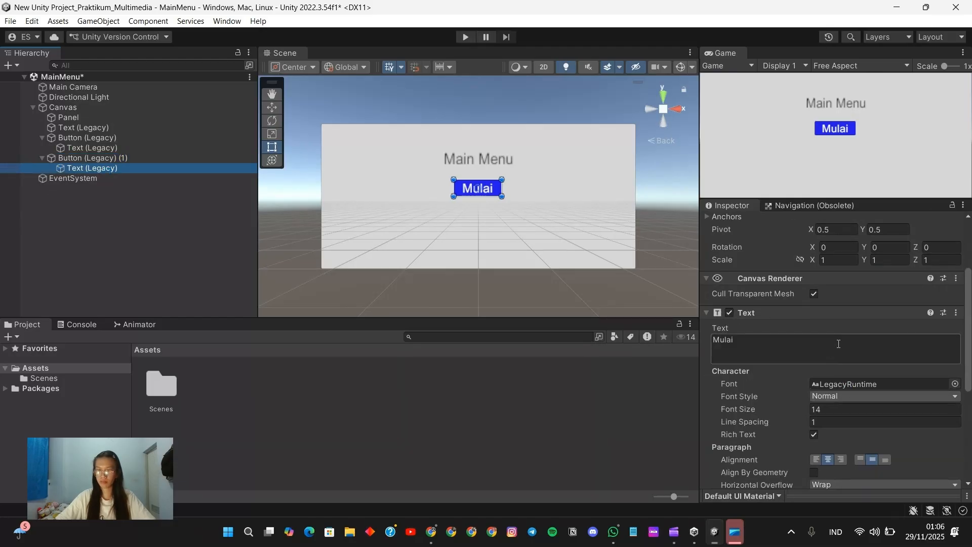
left_click(839, 344)
type("Kel")
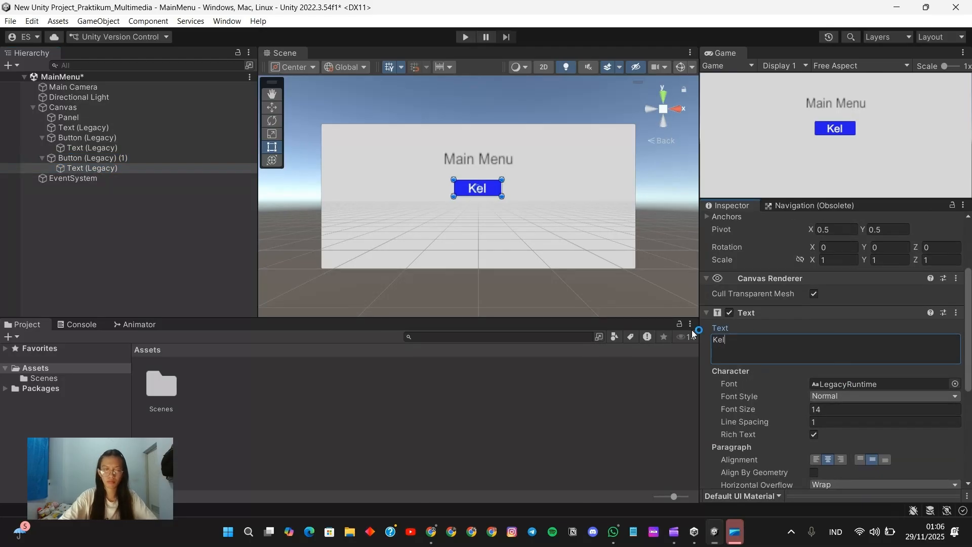
type("uar")
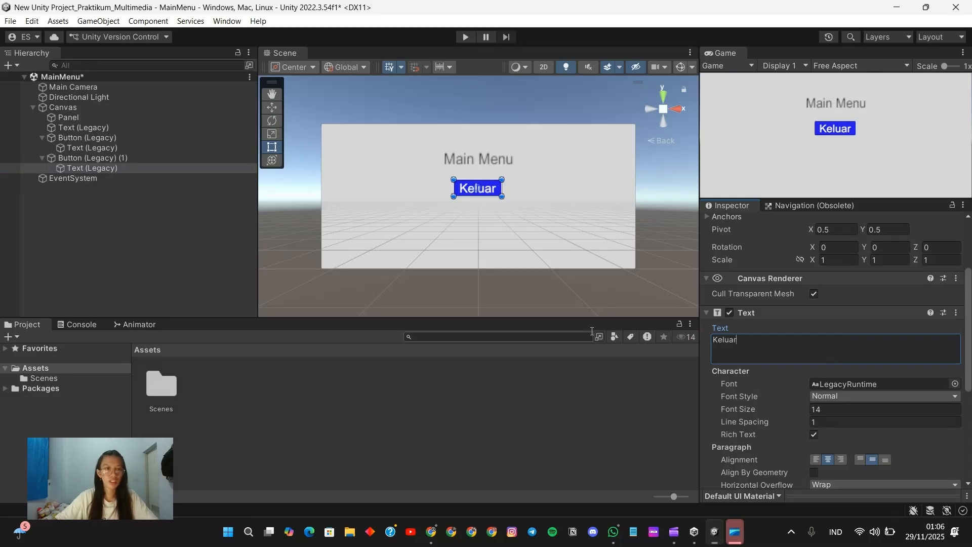
Step: Move the duplicated Keluar button down so it sits directly below the Mulai button
left_click(272, 107)
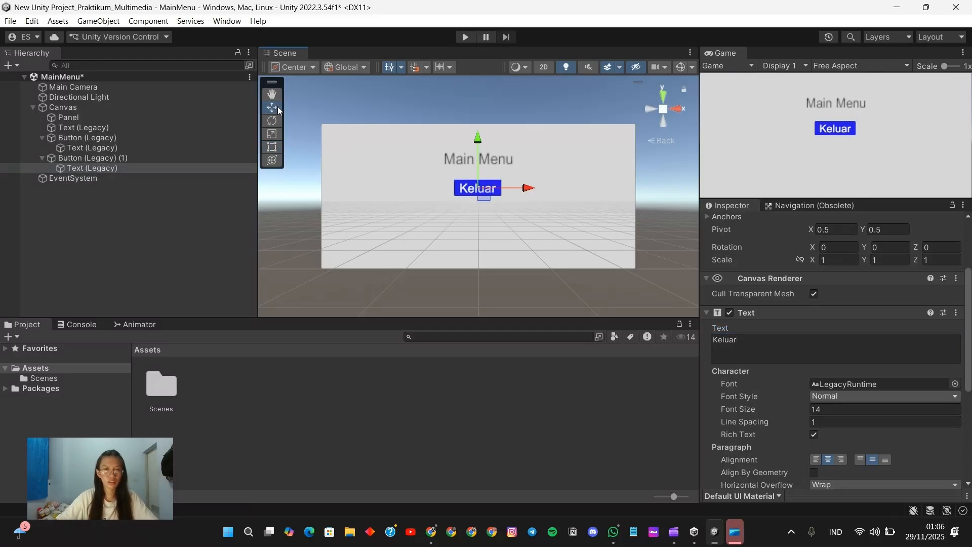
left_click(195, 158)
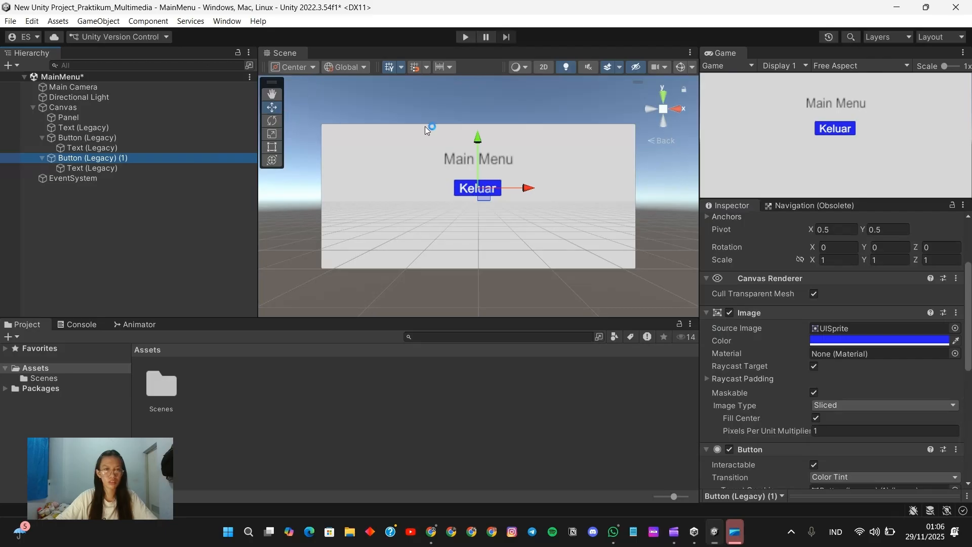
left_click_drag(471, 143, 465, 167)
left_click(117, 220)
Step: Enlarge the Main Menu title's text box with the Rect tool, keeping it horizontally centred above the buttons
left_click(112, 128)
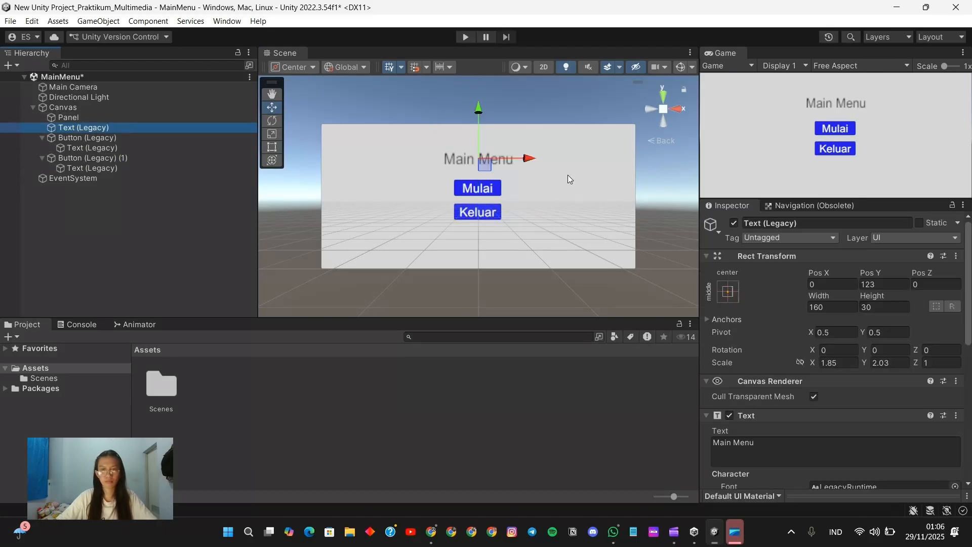
left_click(274, 147)
left_click_drag(524, 149, 527, 170)
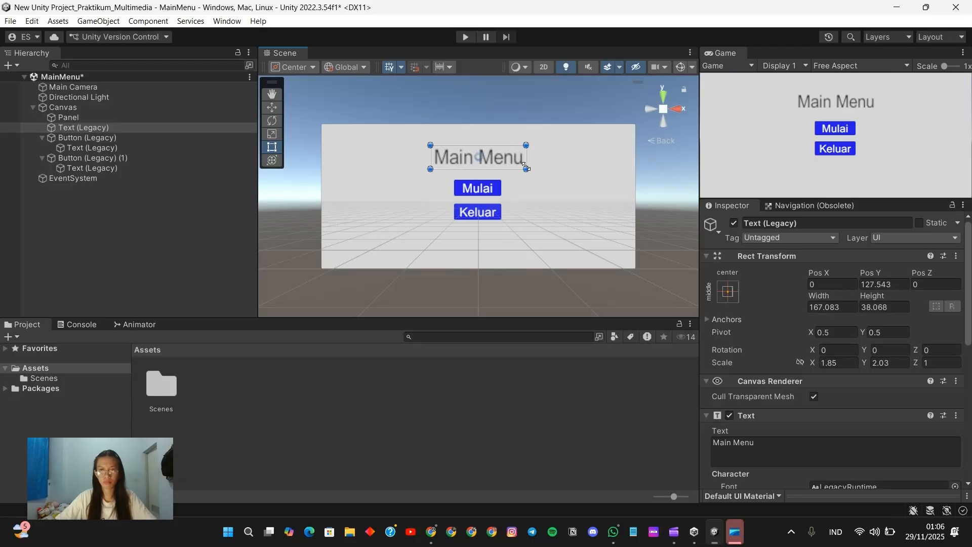
left_click(536, 192)
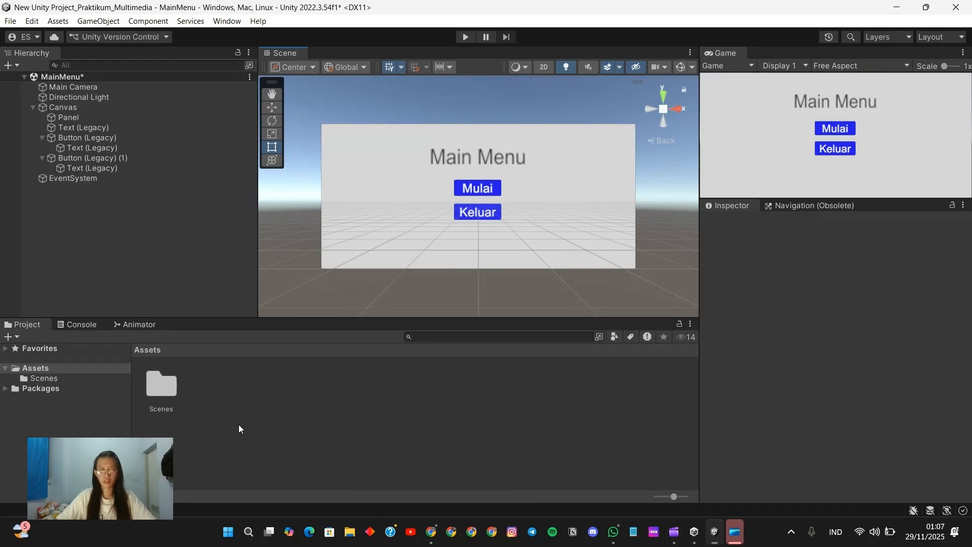
Step: Read steps 12 and 13 of the Modul 5 PDF in Chrome for the scene-saving instructions and return to Unity
left_click(429, 529)
scroll(473, 301, "down", 4)
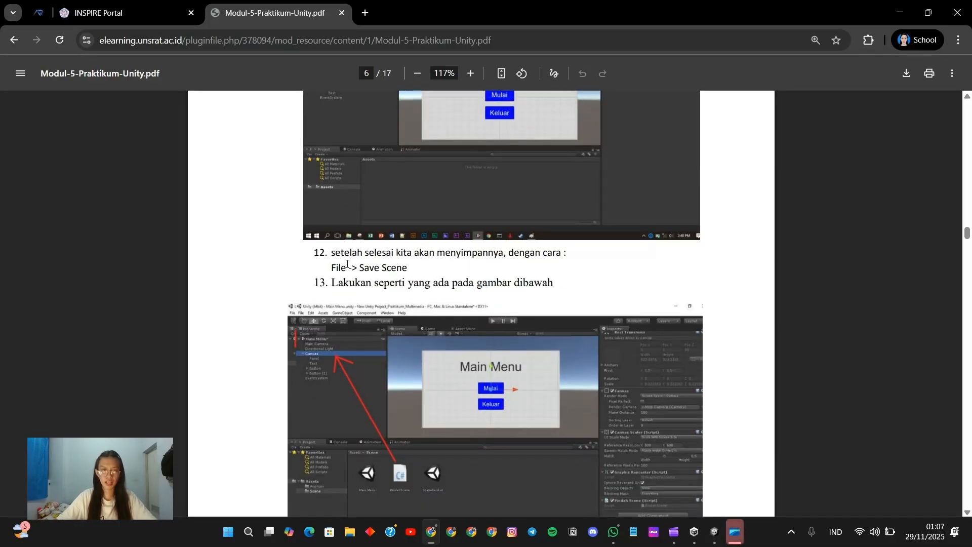
key("alt+Tab")
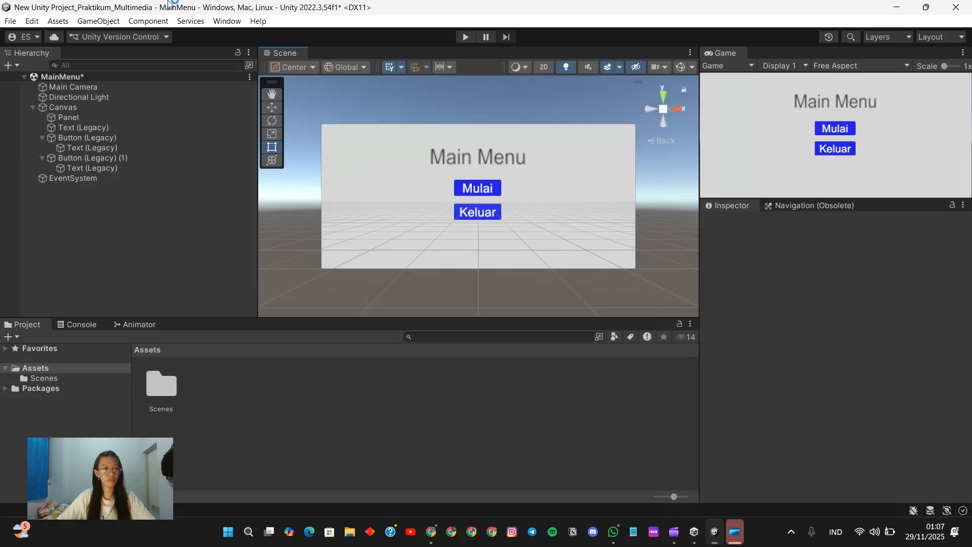
Step: Save the current scene as "MainMenu" in the project's Assets/Scenes folder
left_click(11, 21)
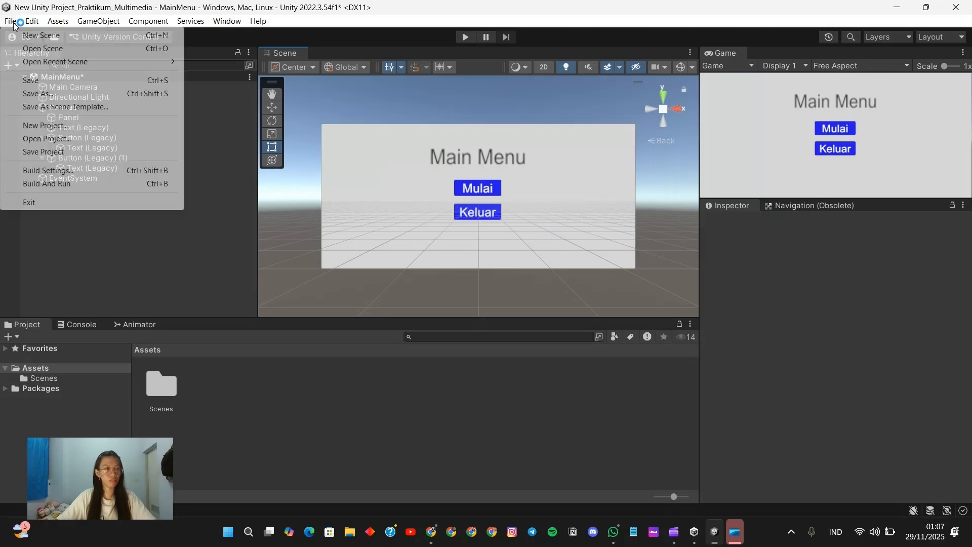
left_click(57, 94)
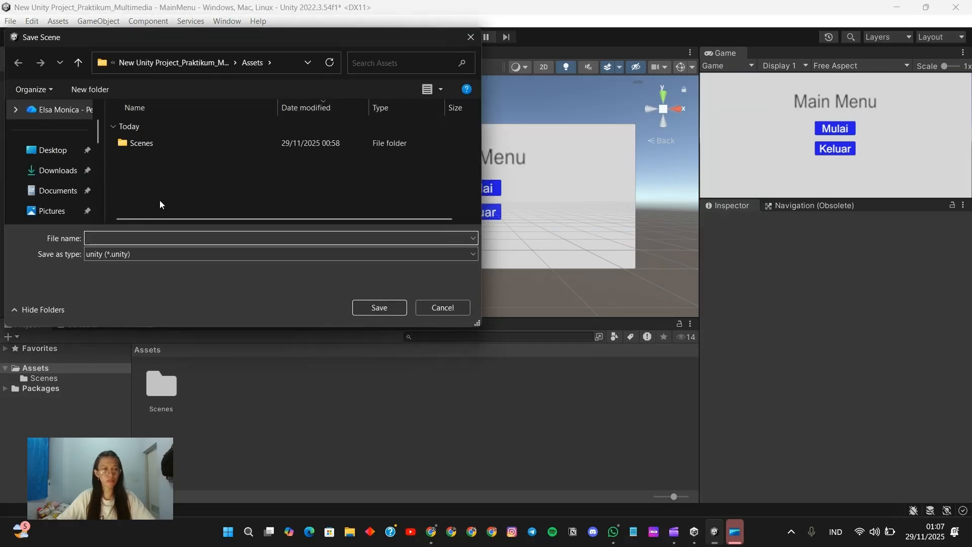
double_click(183, 144)
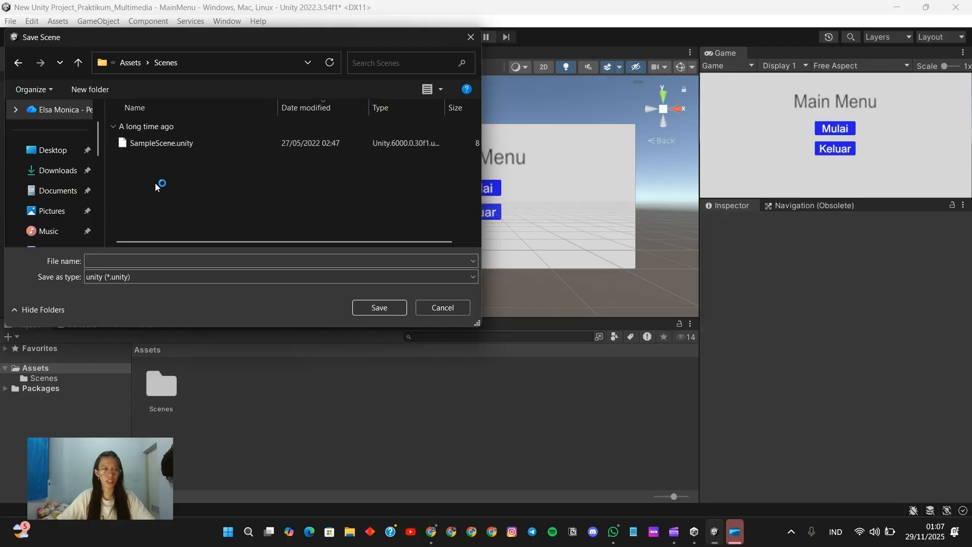
left_click(149, 258)
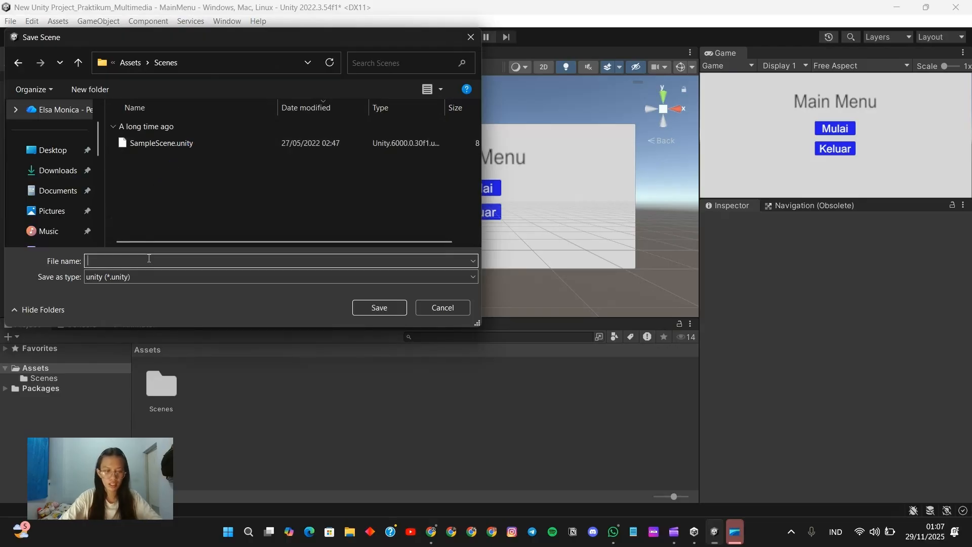
type("MainM")
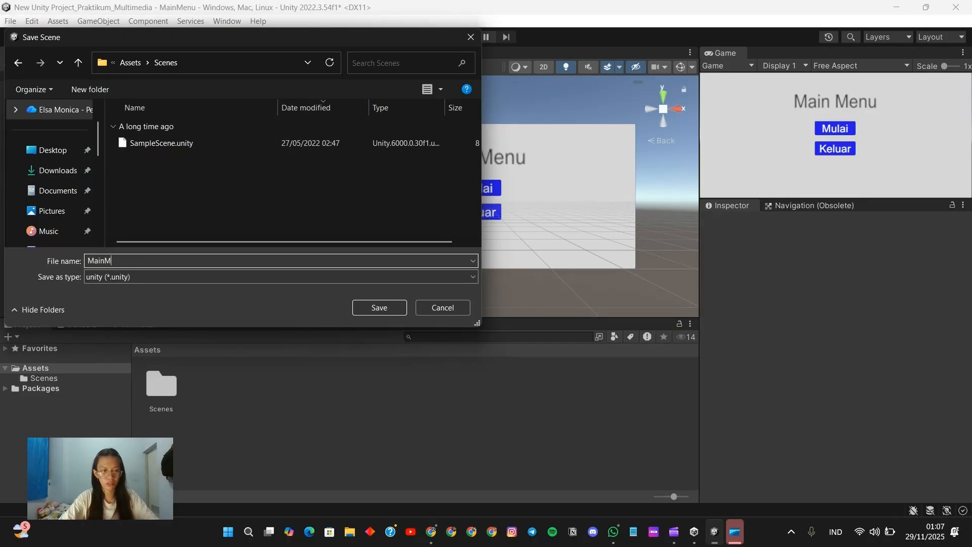
type("enu")
key("Return")
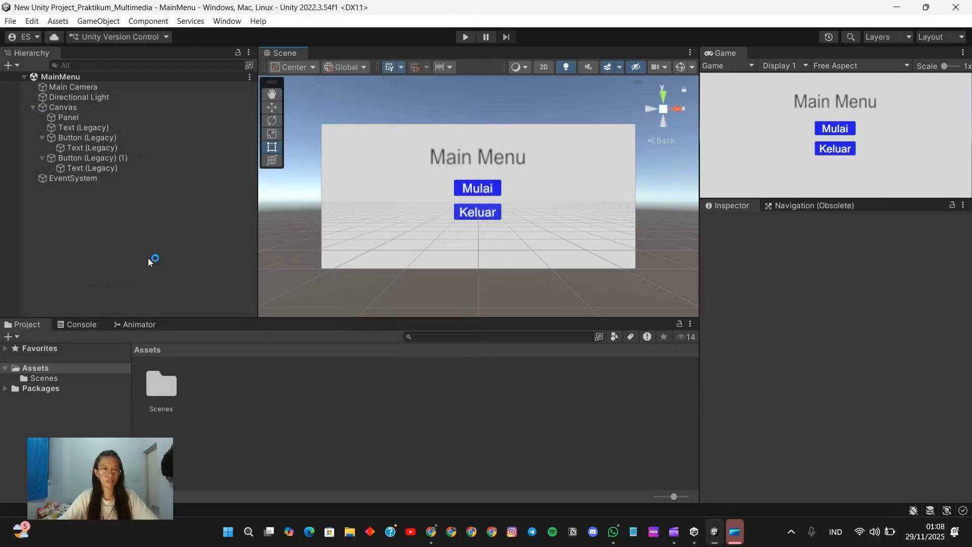
Step: Switch to the Modul 5 PDF in Chrome and examine the step 13 picture for the required scene assets and Canvas script
key("alt+Tab")
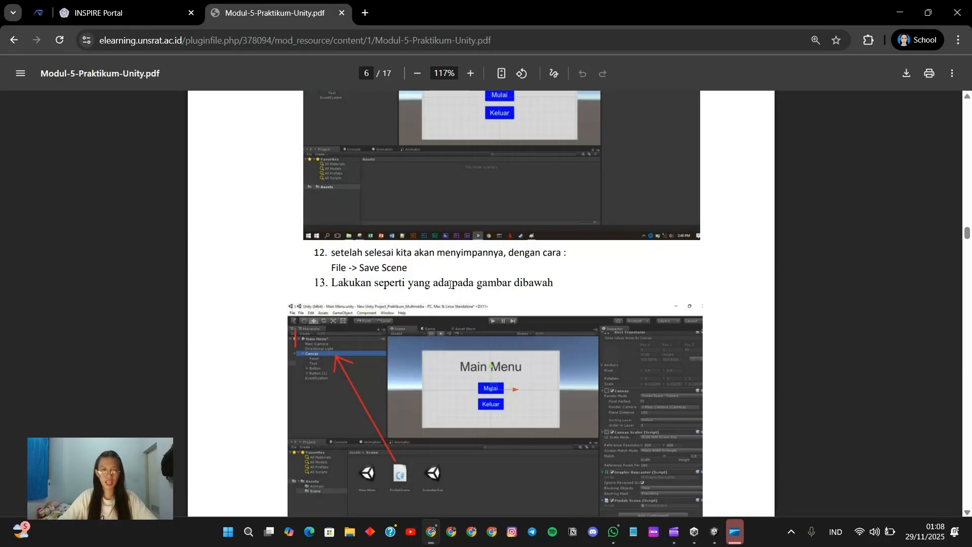
scroll(458, 274, "down", 1)
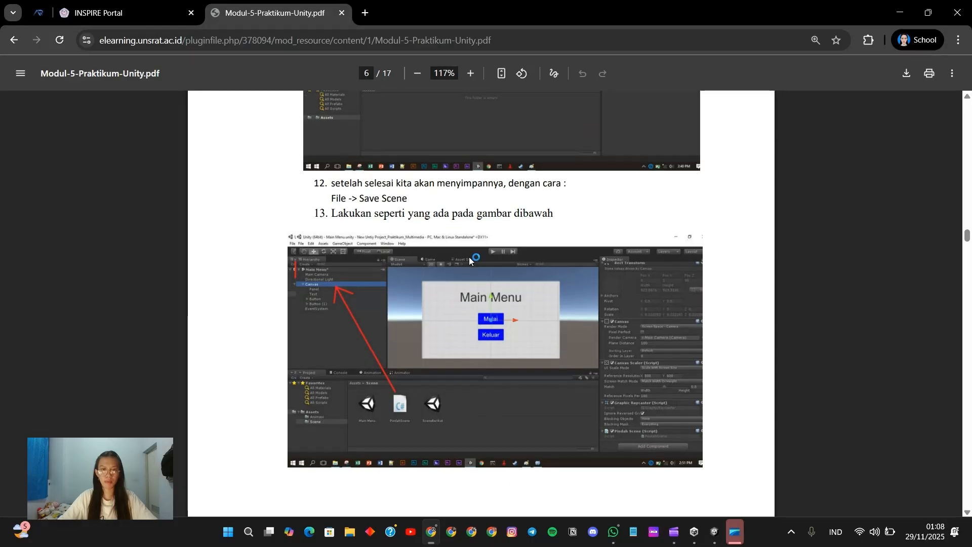
scroll(470, 261, "down", 1)
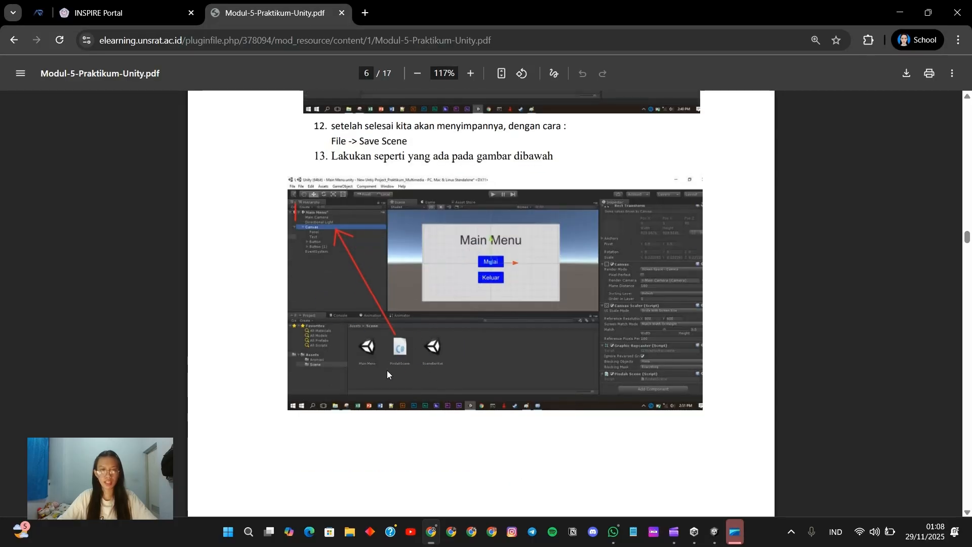
scroll(394, 386, "up", 3, "ctrl")
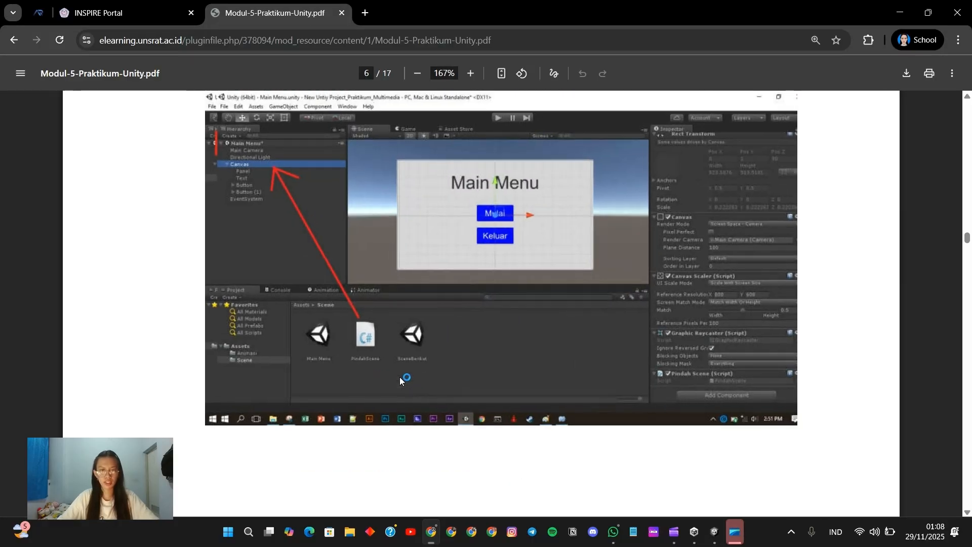
scroll(436, 379, "down", 4, "ctrl")
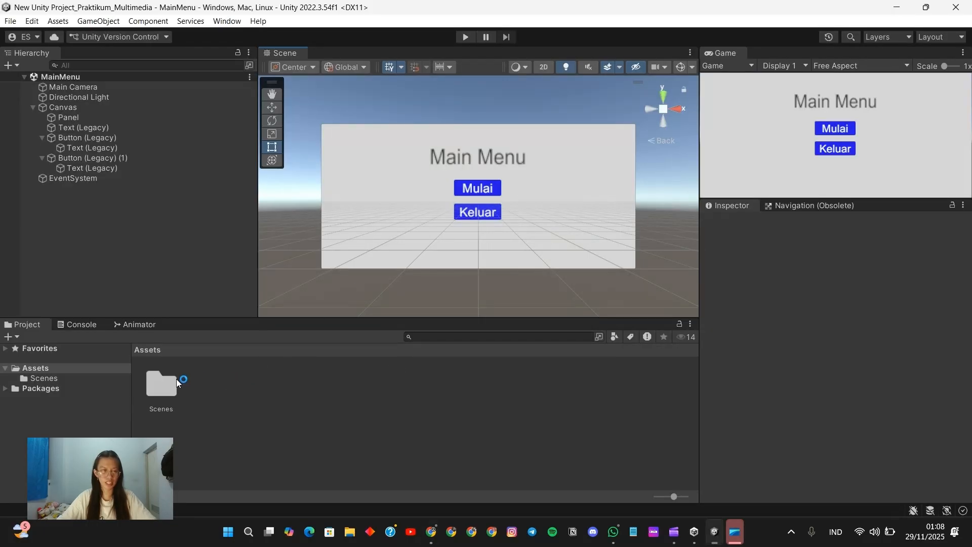
Step: In Unity, create a new scene asset named "SceneBerikut" in the Scenes folder
double_click(169, 382)
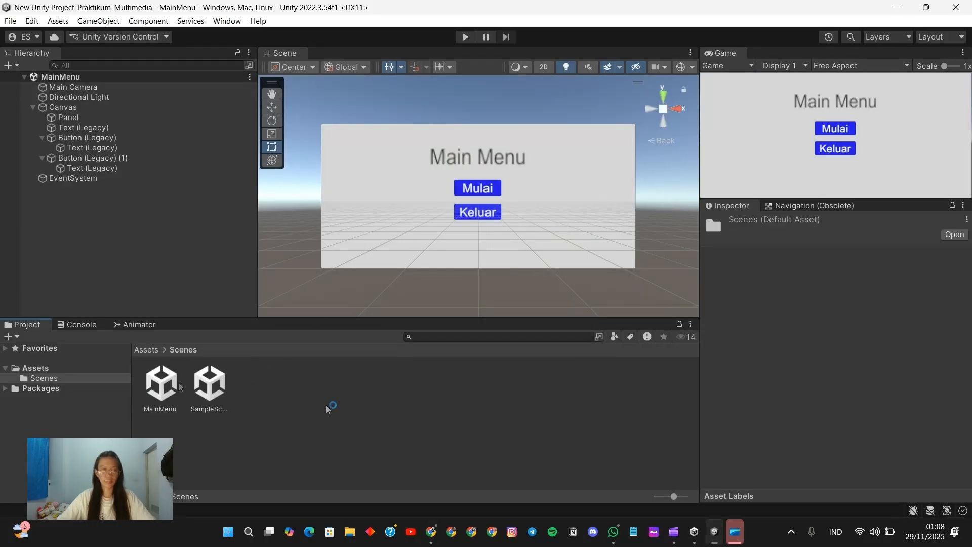
right_click(327, 405)
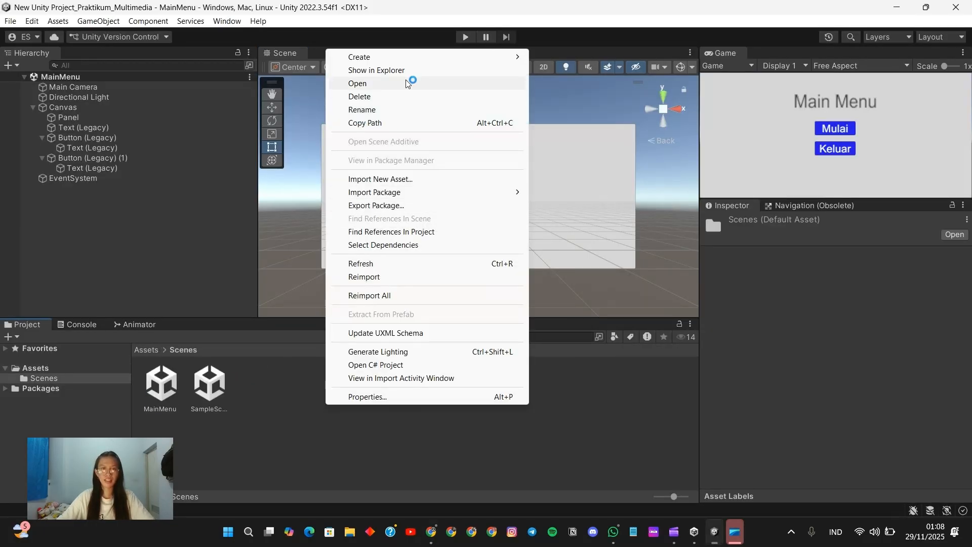
mouse_move(424, 61)
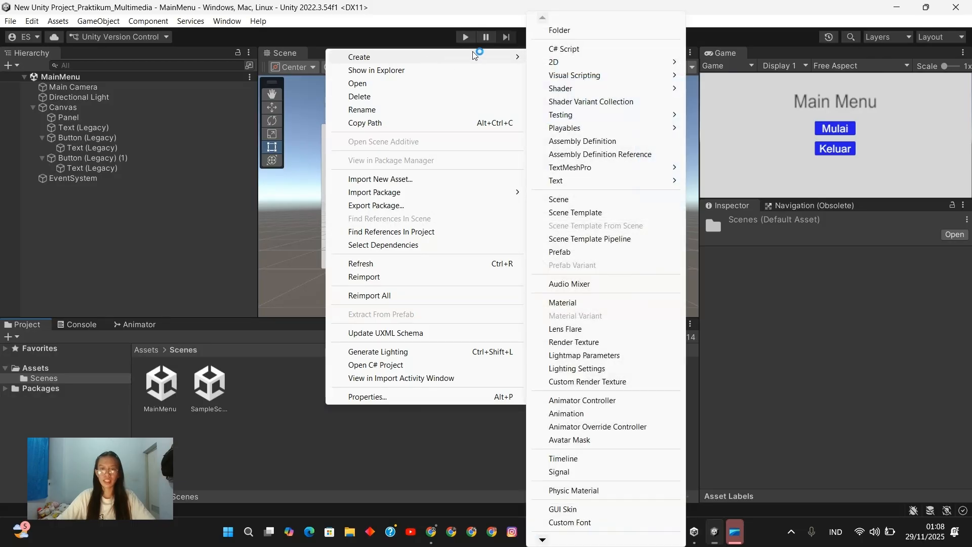
left_click(613, 202)
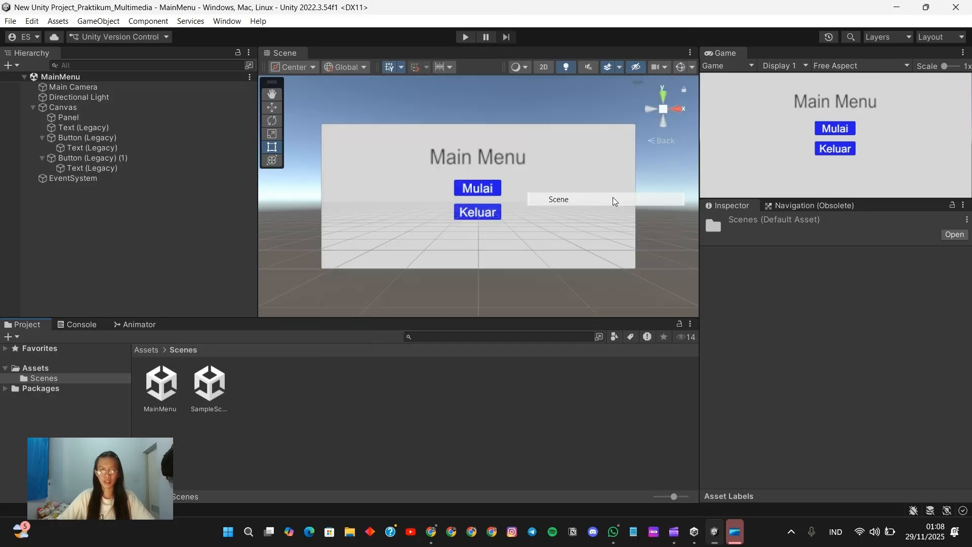
type("S")
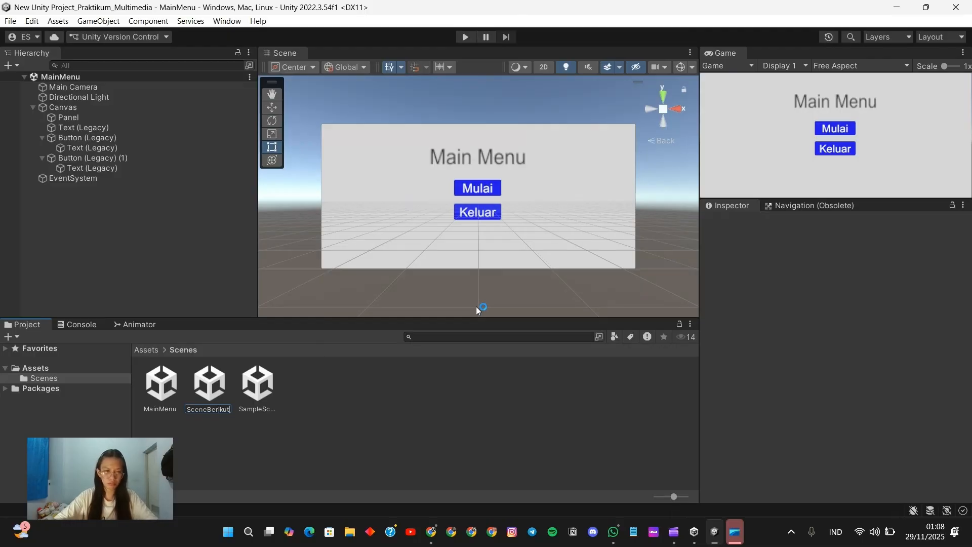
type("ceneBerikut")
key("Return")
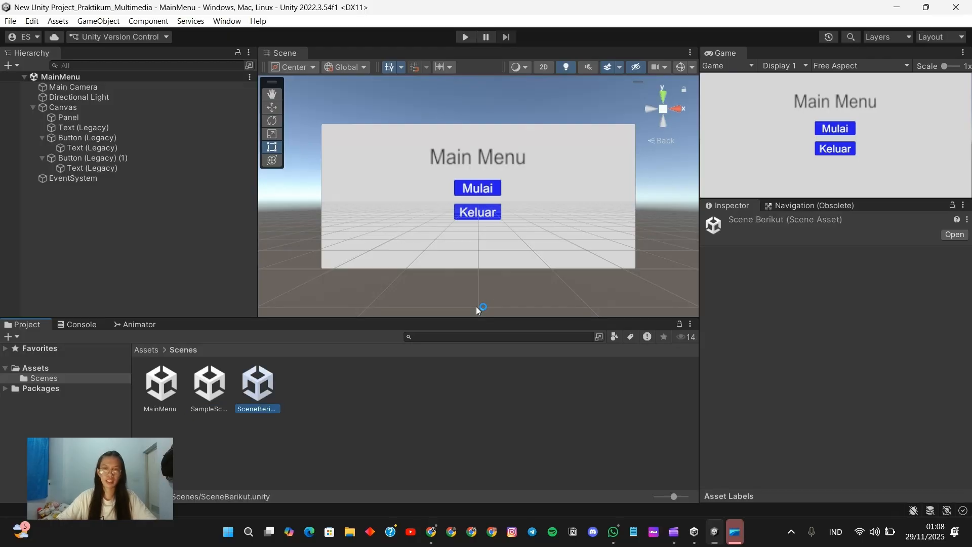
Step: Create a C# script named "PindahScene" in the Scenes folder
right_click(373, 414)
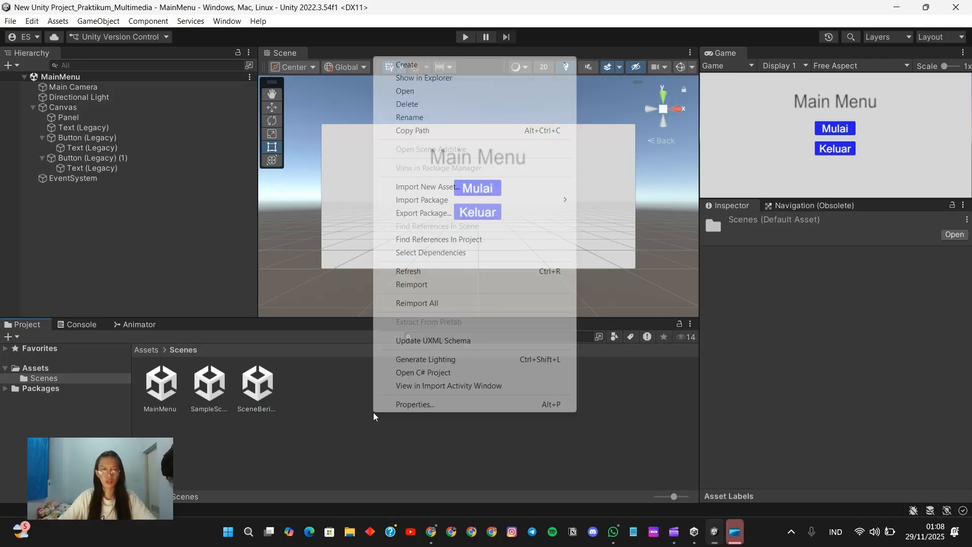
mouse_move(404, 69)
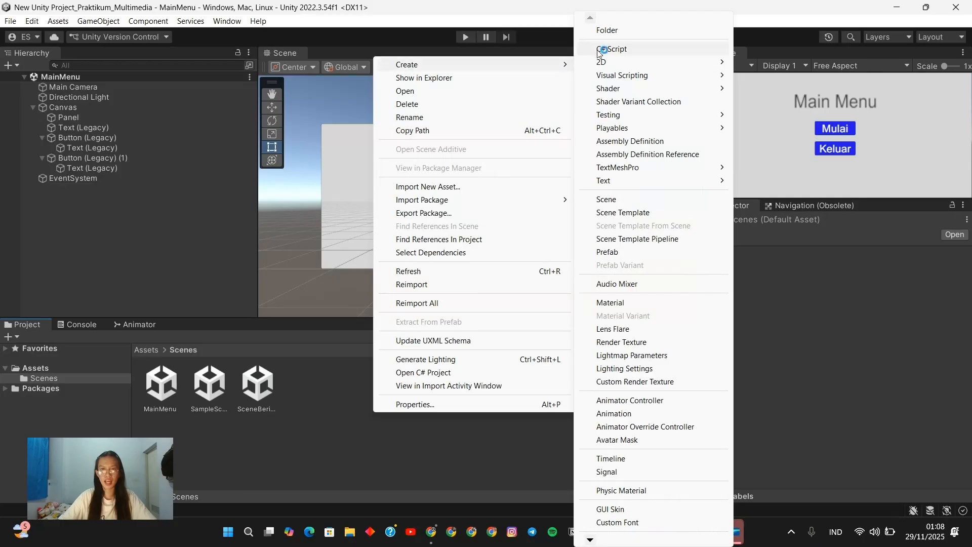
left_click(622, 49)
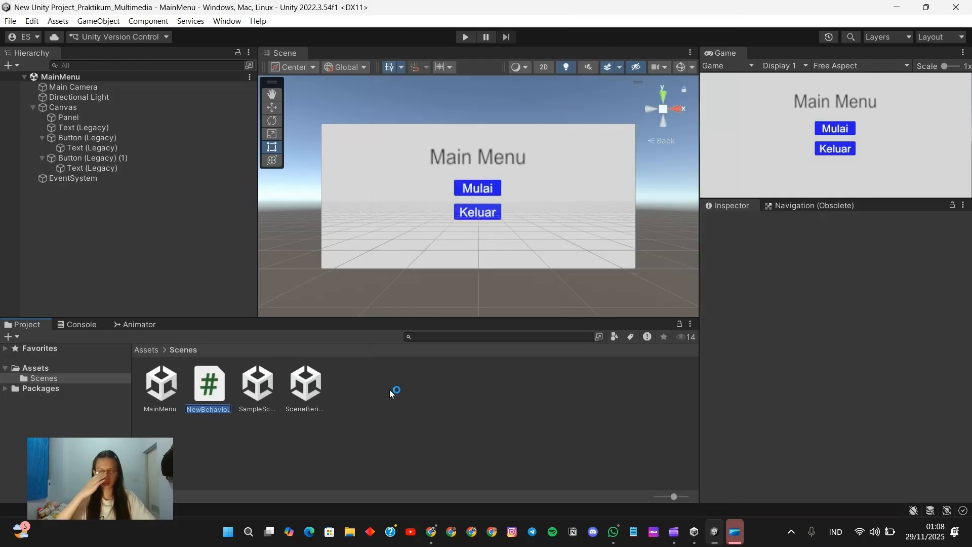
type("PindahSce...")
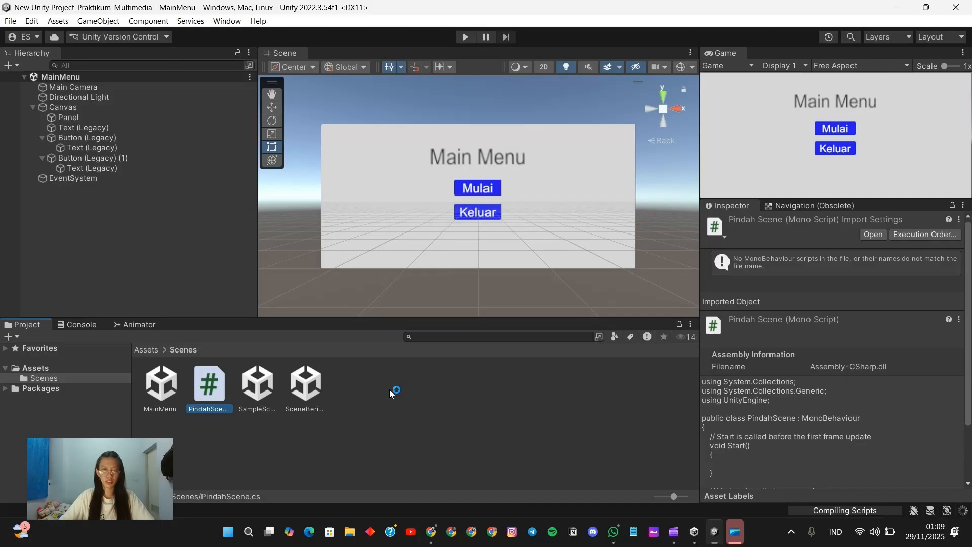
left_click(390, 390)
Step: Read the PindahScene source code in step 14 of the Modul 5 PDF in Chrome and return to Unity
key("alt+Tab")
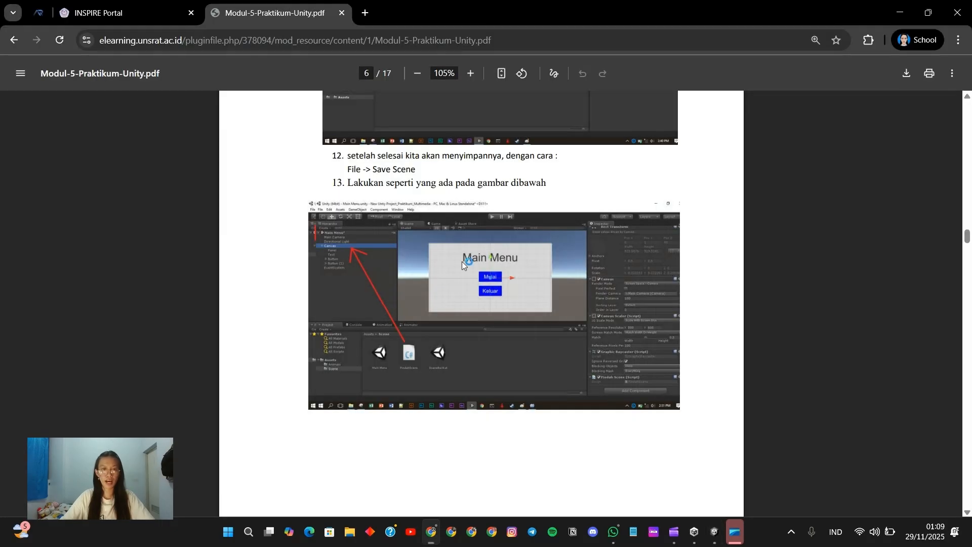
scroll(494, 328, "down", 5)
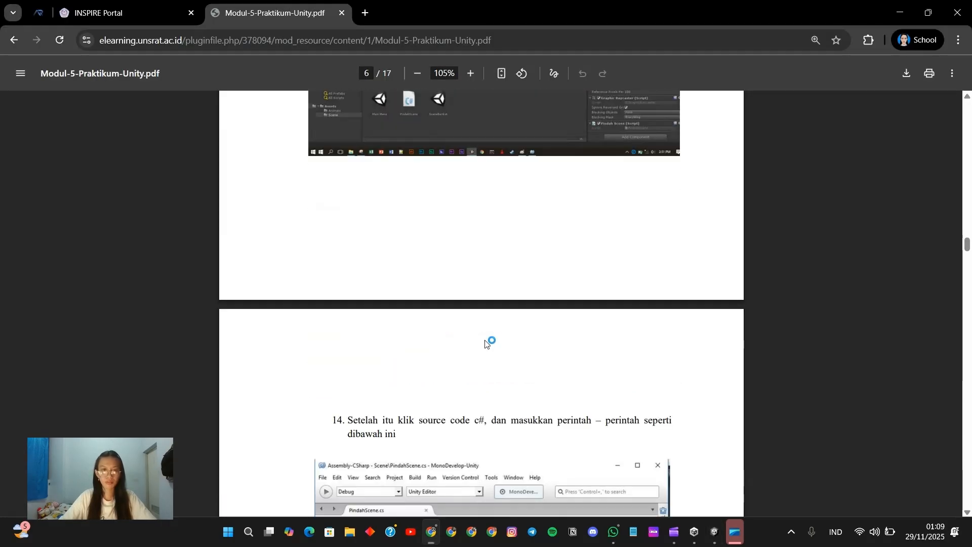
scroll(485, 344, "down", 4)
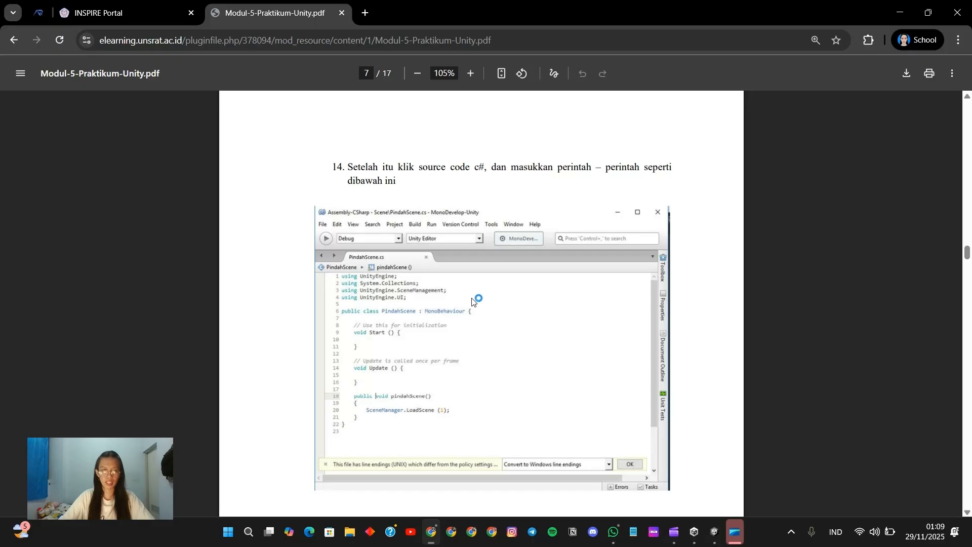
scroll(473, 302, "down", 1)
key("alt+Tab")
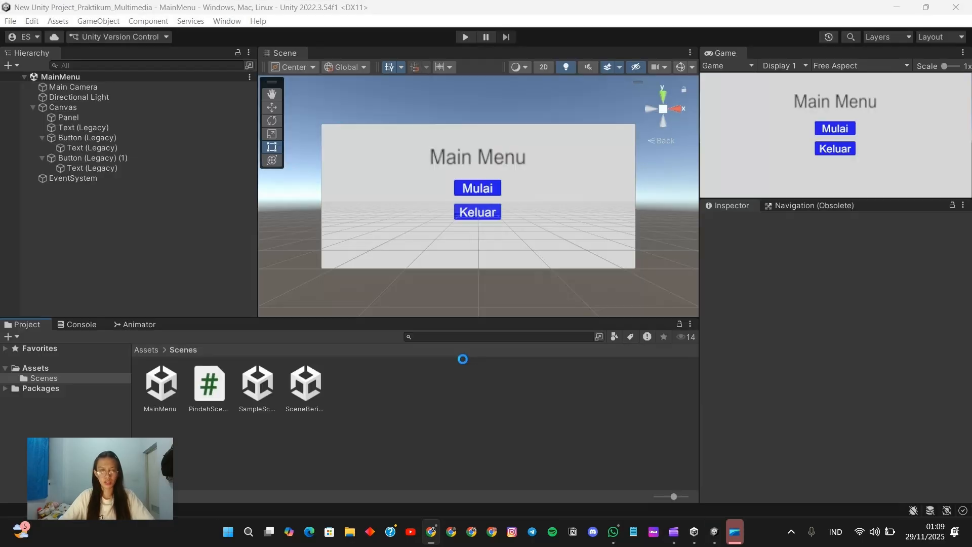
Step: Open the PindahScene script in VS Code, add an empty line after Update(), and place the Modul 5 PDF from Chrome beside the editor
left_click(205, 387)
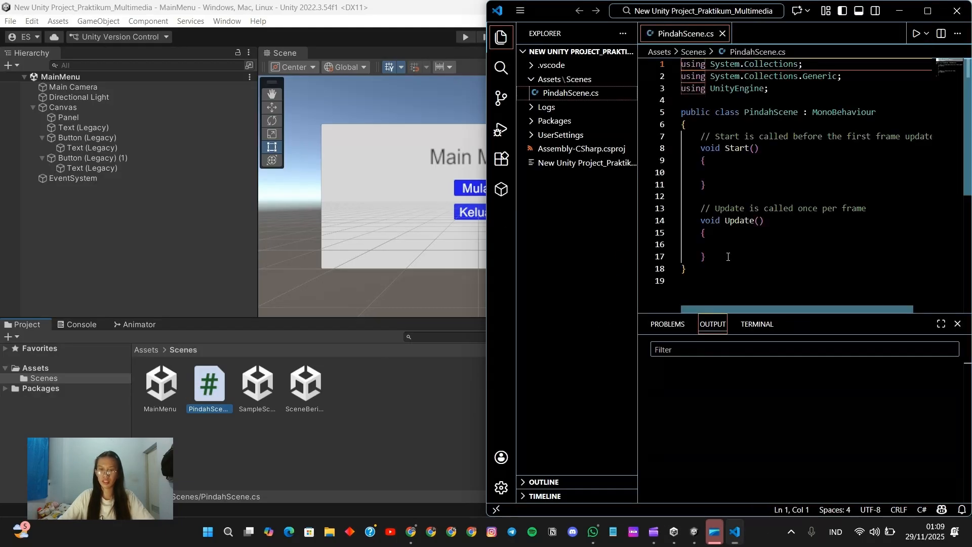
left_click(733, 254)
key("Return")
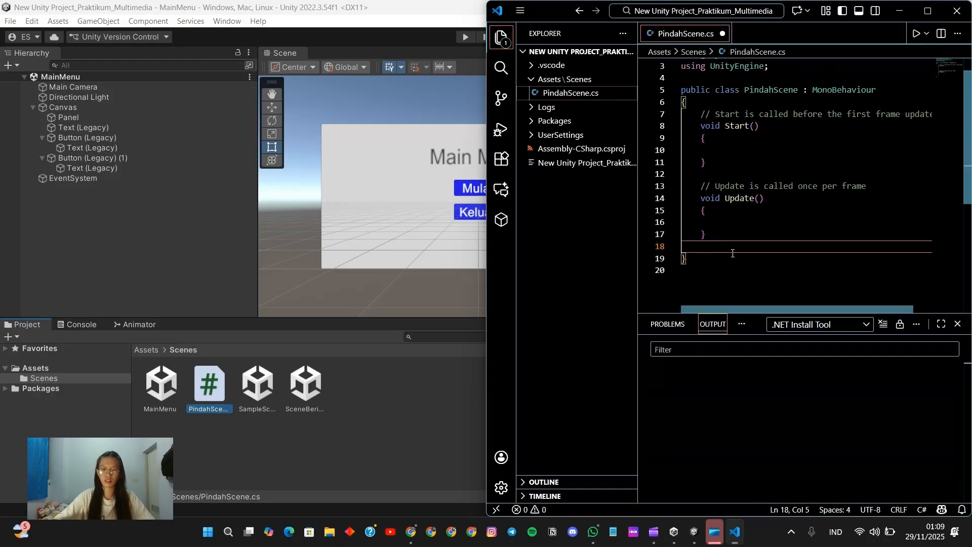
key("alt+Tab")
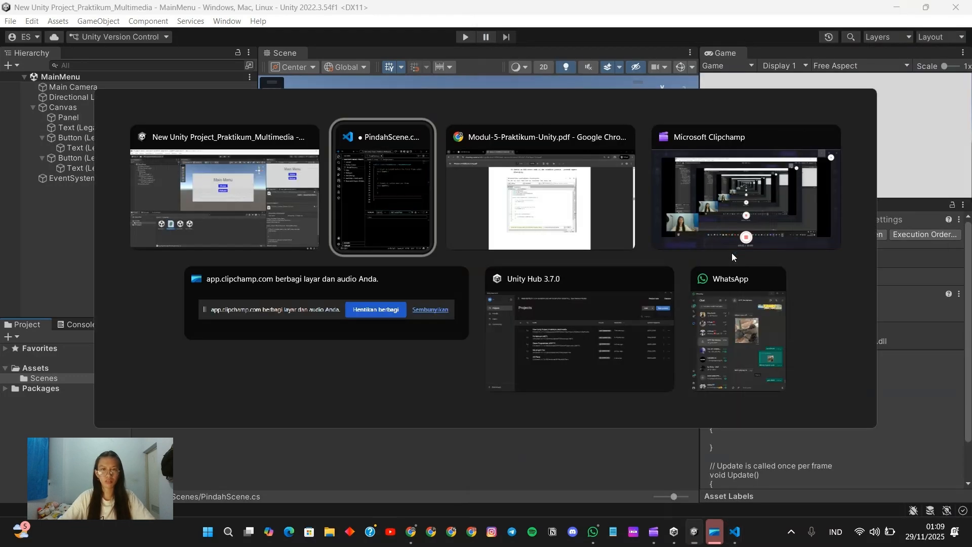
key("Tab")
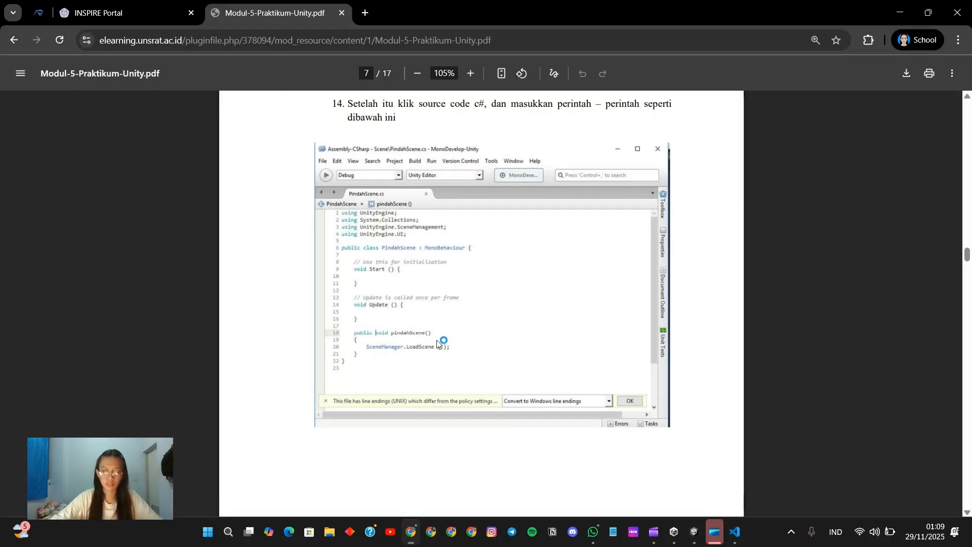
key("super+Left")
left_click(801, 127)
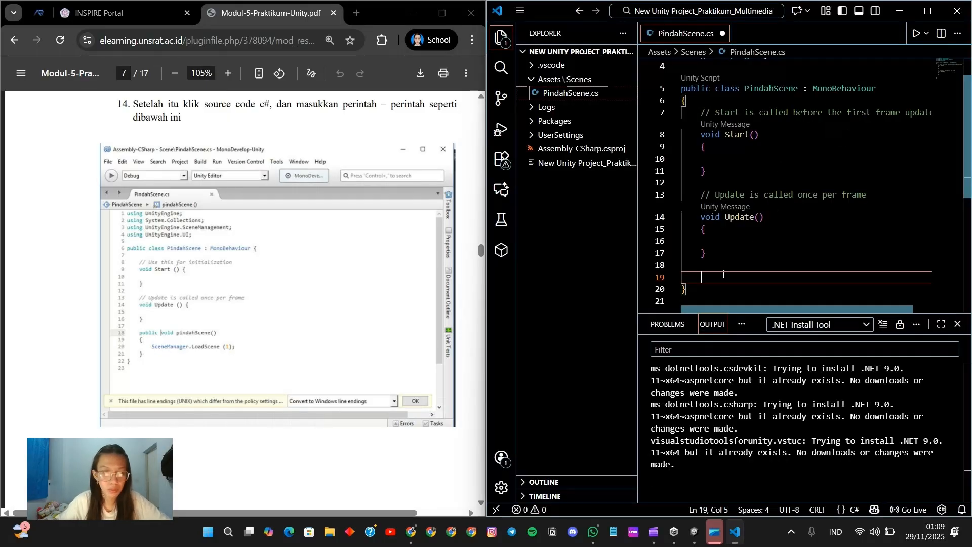
Step: Write a public void pindahScene() method below Update() that calls SceneManager.LoadScene (1);
type("public v")
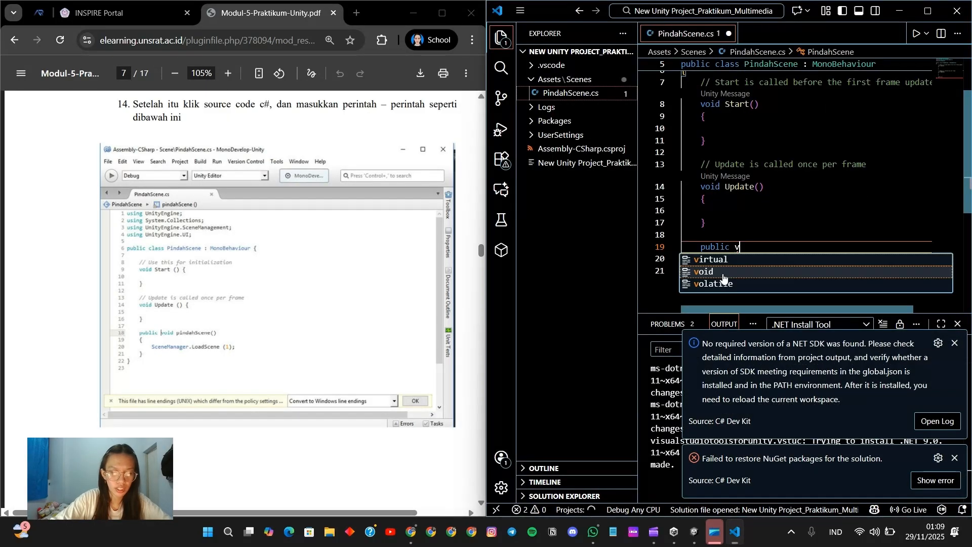
type("oid pindahScene()")
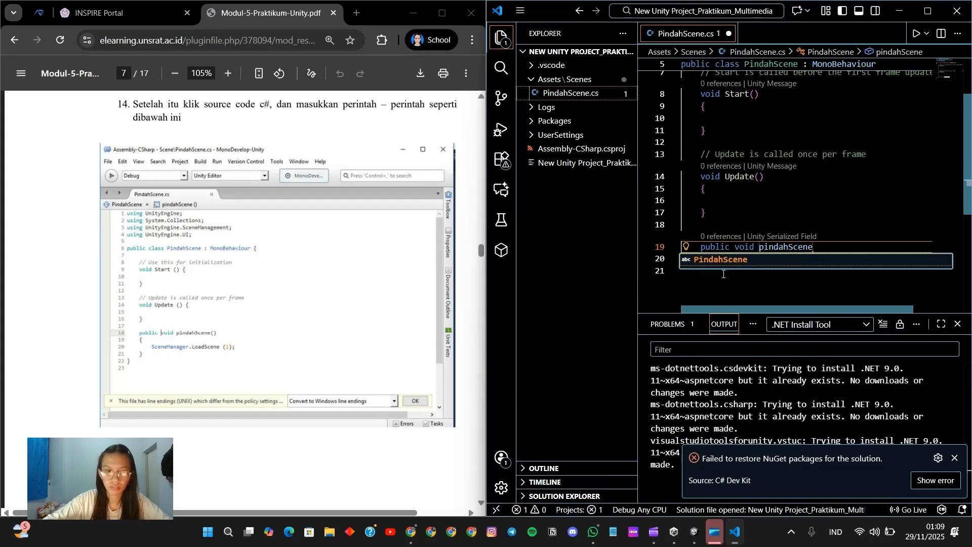
key("Return")
type("{")
key("Return")
type("SceneManager.LoadScene (1);")
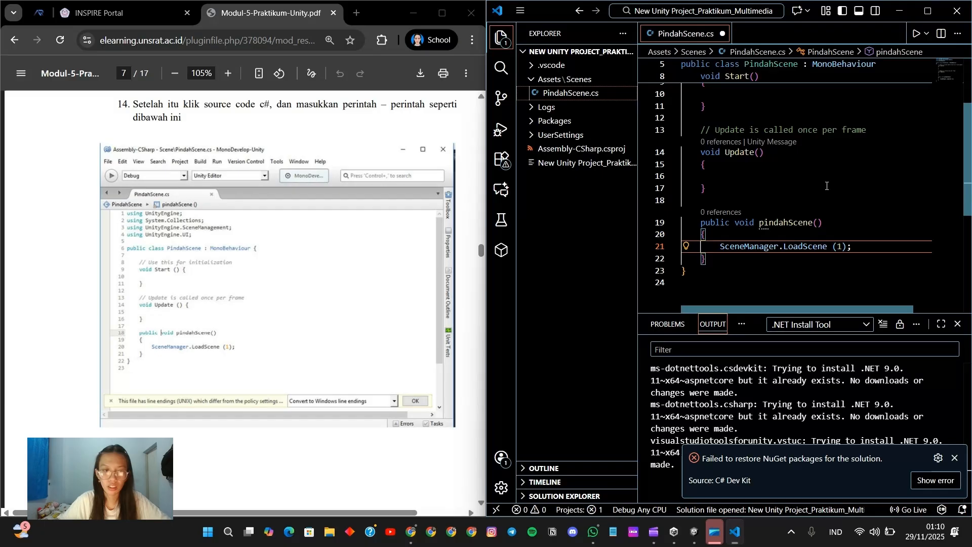
Step: Add the directives "using UnityEngine.SceneManagement;" and "using UnityEngine.UI;" below the existing using lines of the script
scroll(828, 187, "up", 3)
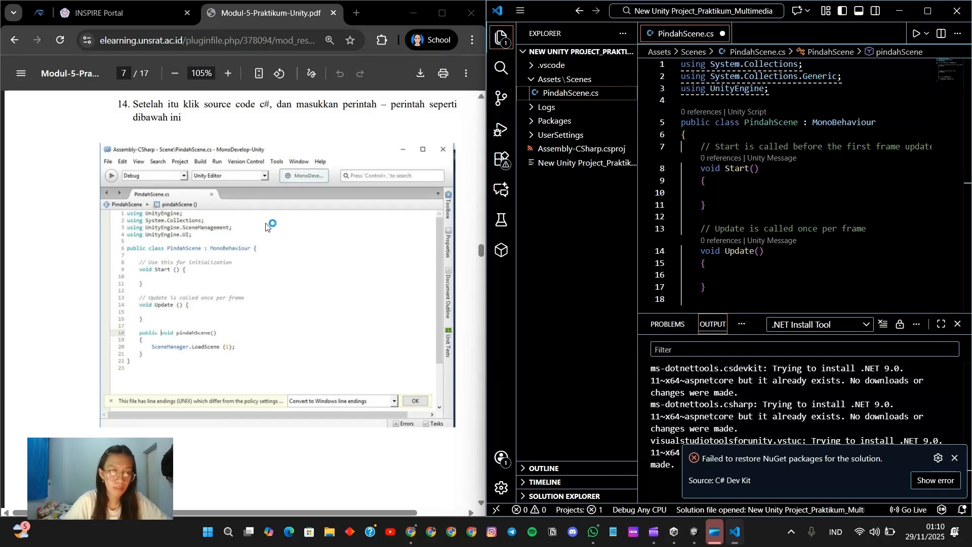
left_click(800, 92)
key("Return")
type("using UnityEngine")
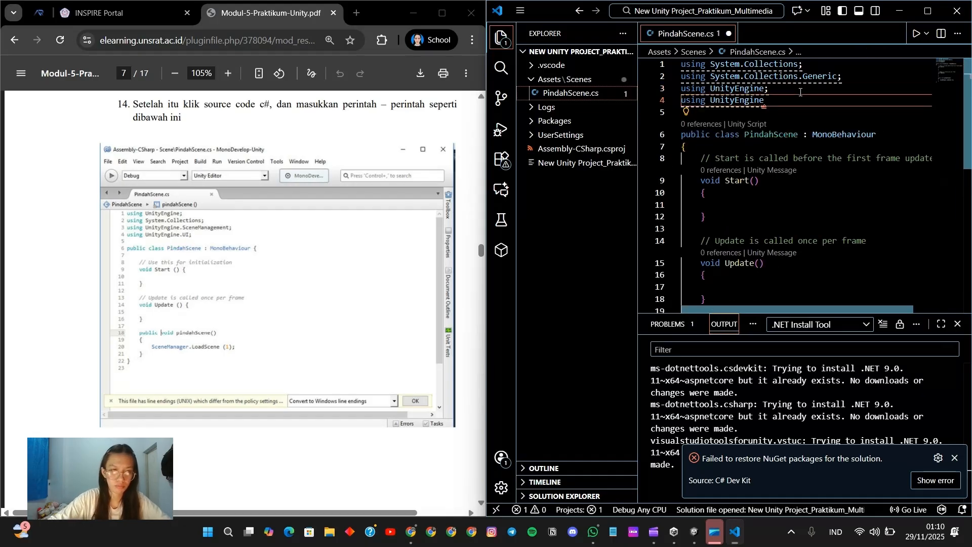
type(".SceneManagement;")
key("Return")
type("using UnituEngine.UI")
key("Left")
key("Left")
key("Left")
key("Left")
key("Left")
key("Left")
key("Left")
key("Left")
key("Left")
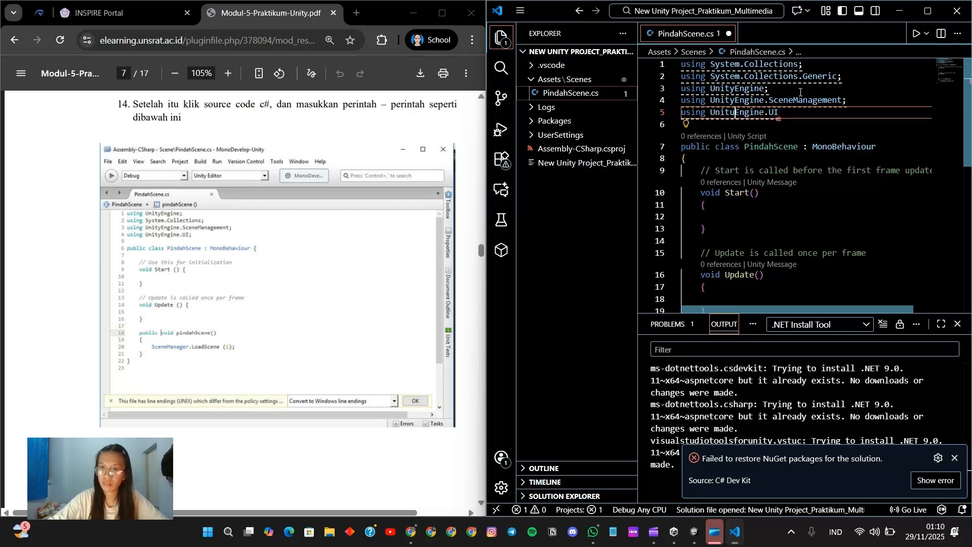
key("BackSpace")
type("y")
left_click(815, 114)
type(";")
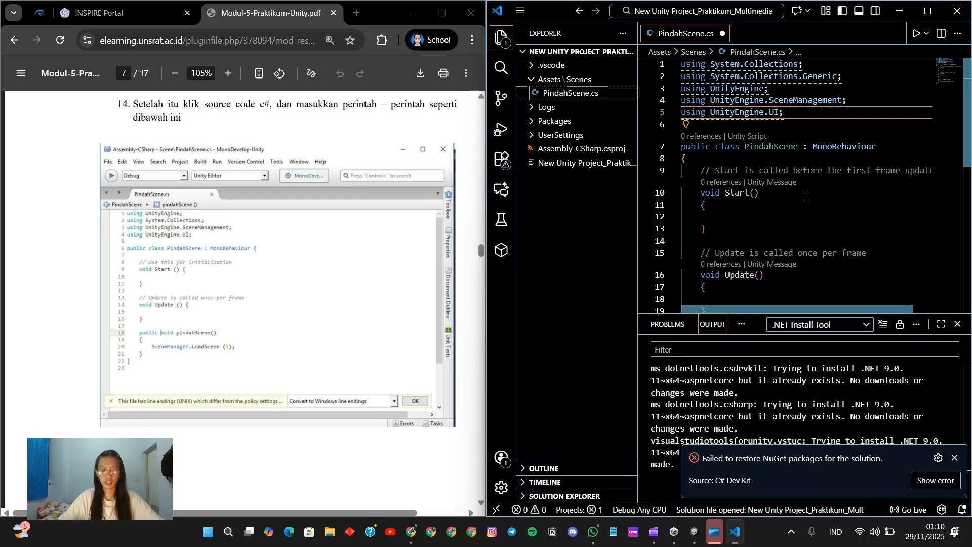
Step: Save the PindahScene script and minimize the editor and the PDF to return to Unity
key("ctrl+s")
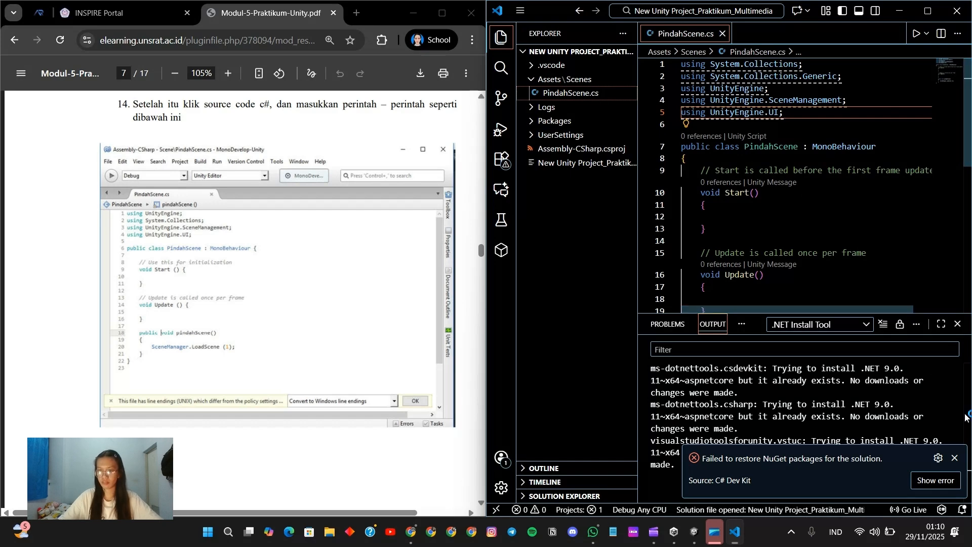
left_click(900, 11)
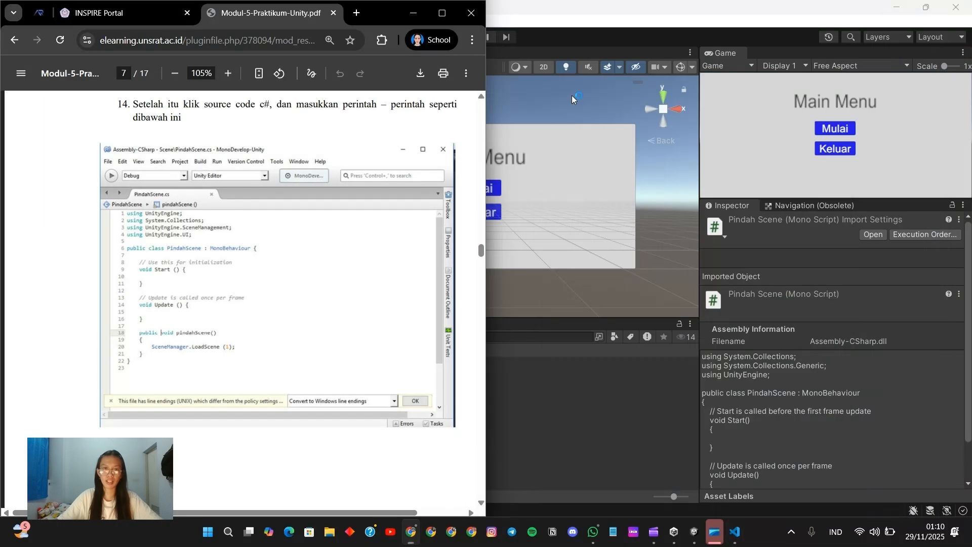
left_click(414, 12)
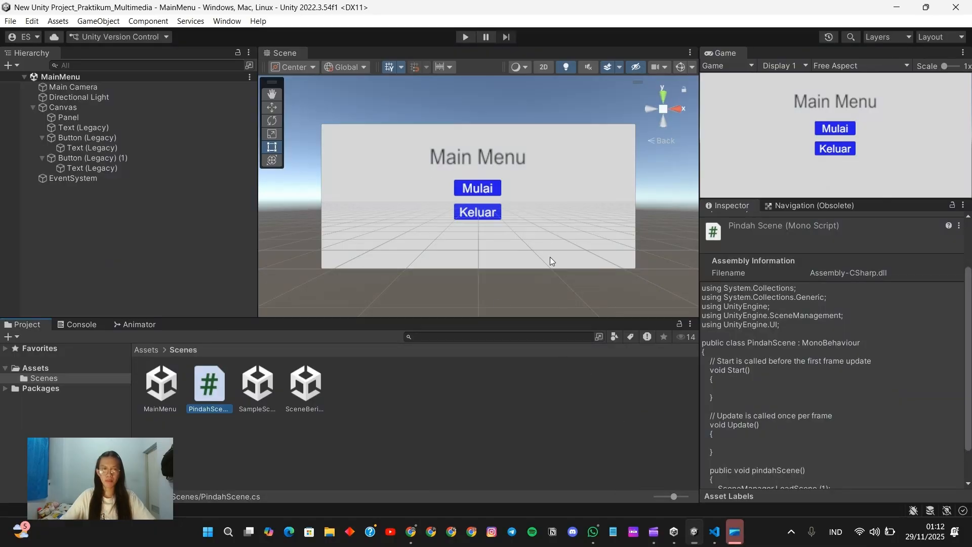
Step: Examine the step 15 pictures in the Modul 5 PDF in Chrome for the button's On Click setup and return to Unity
left_click(411, 532)
left_click(442, 13)
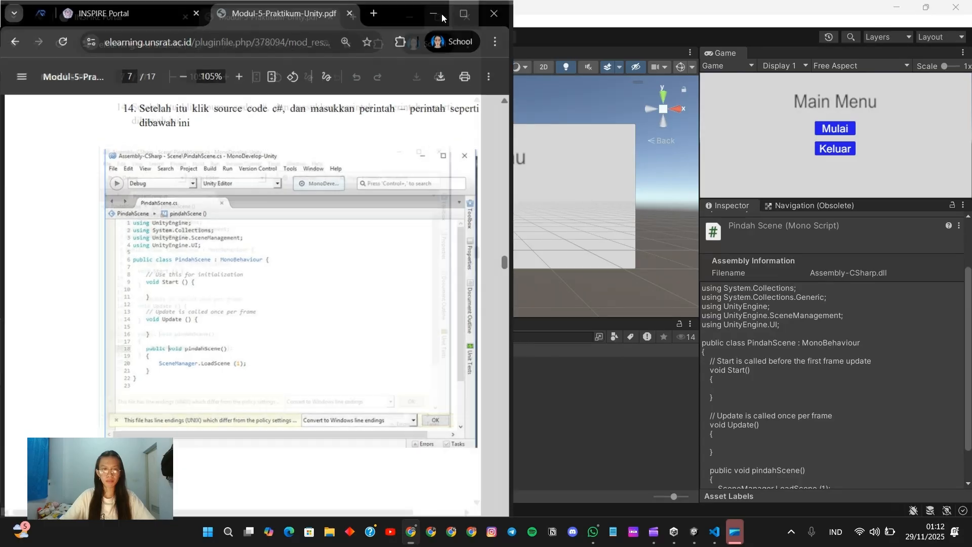
scroll(560, 298, "down", 10)
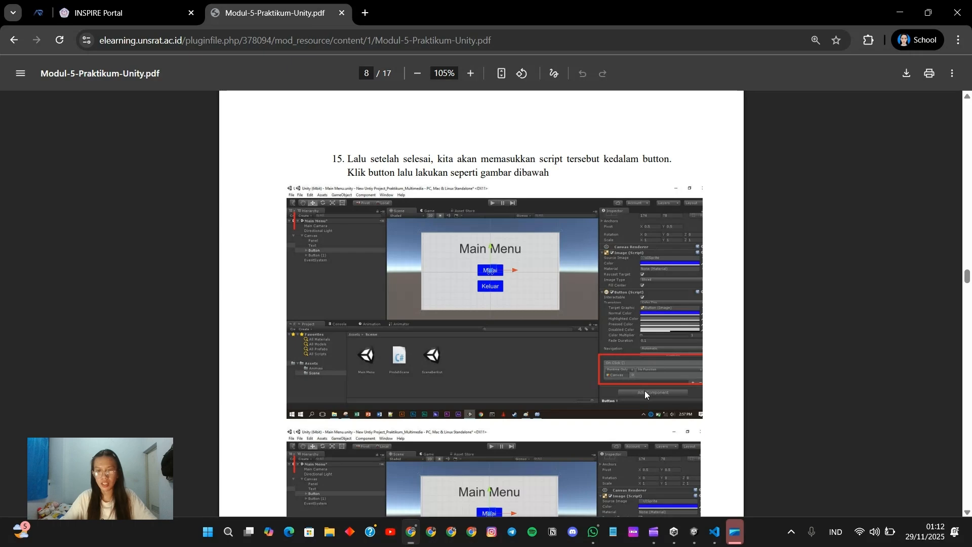
scroll(645, 391, "up", 4, "ctrl")
scroll(704, 387, "down", 1)
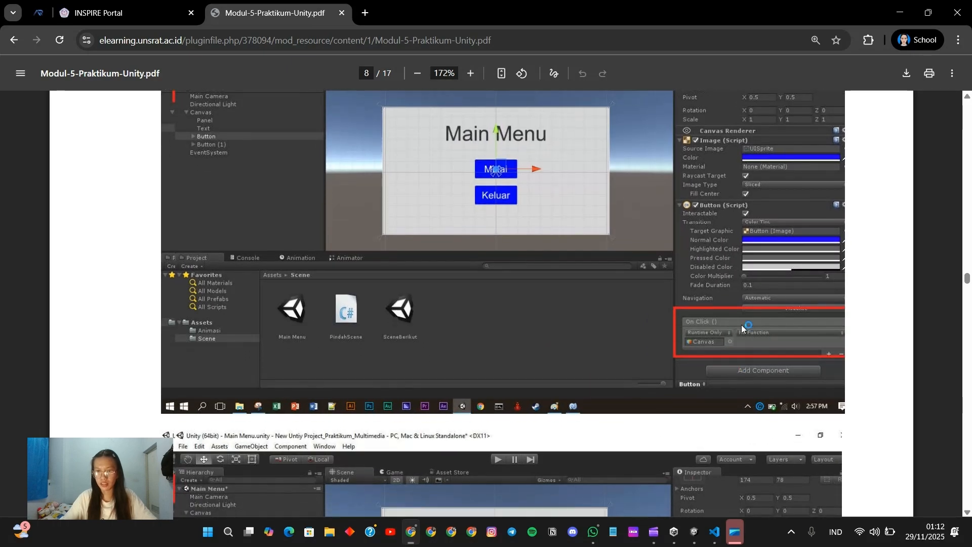
scroll(732, 327, "down", 3, "ctrl")
scroll(731, 327, "down", 3)
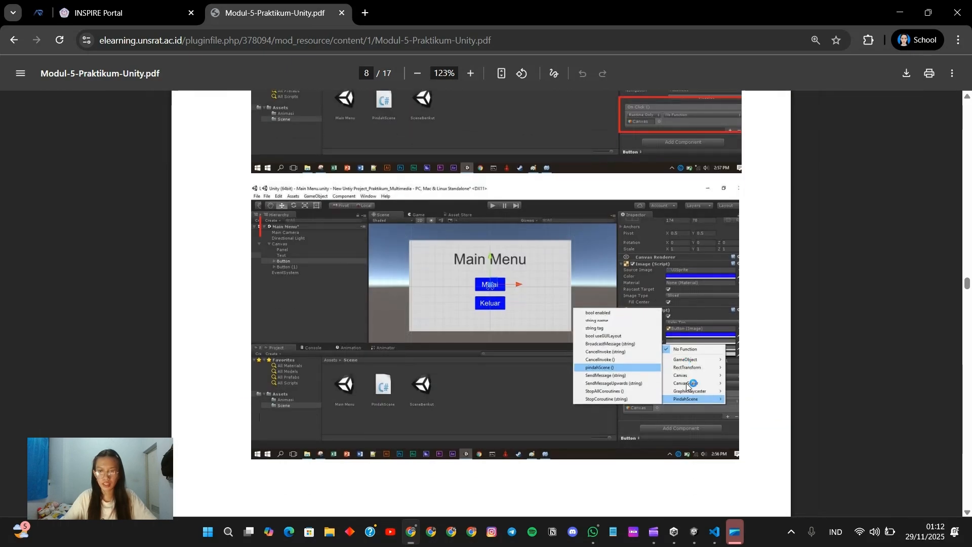
scroll(706, 402, "up", 3, "ctrl")
scroll(725, 393, "down", 1, "ctrl")
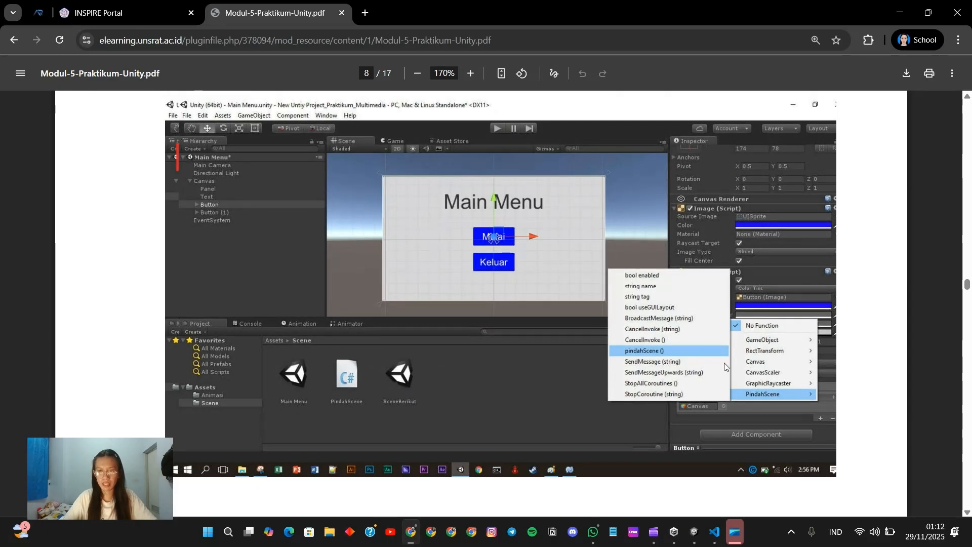
scroll(725, 366, "down", 5, "ctrl")
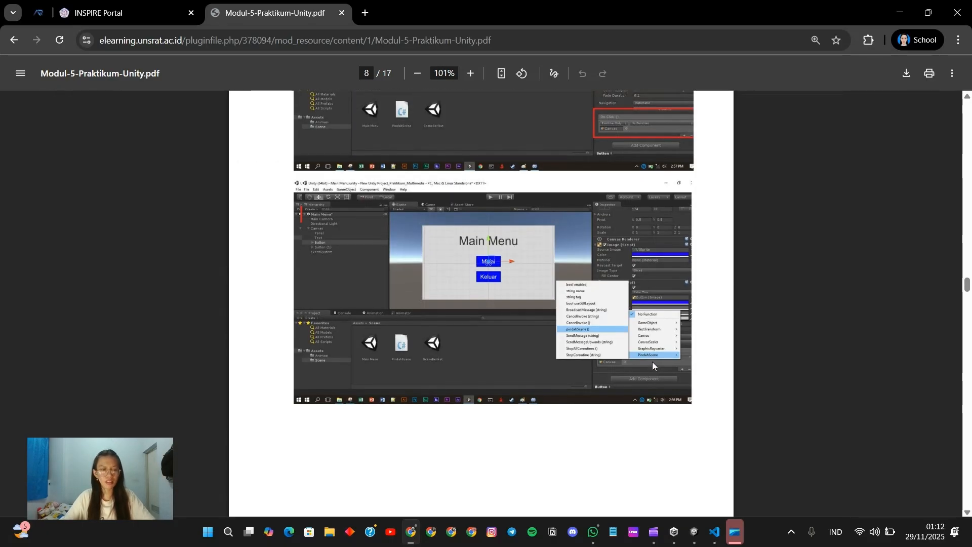
key("alt+Tab")
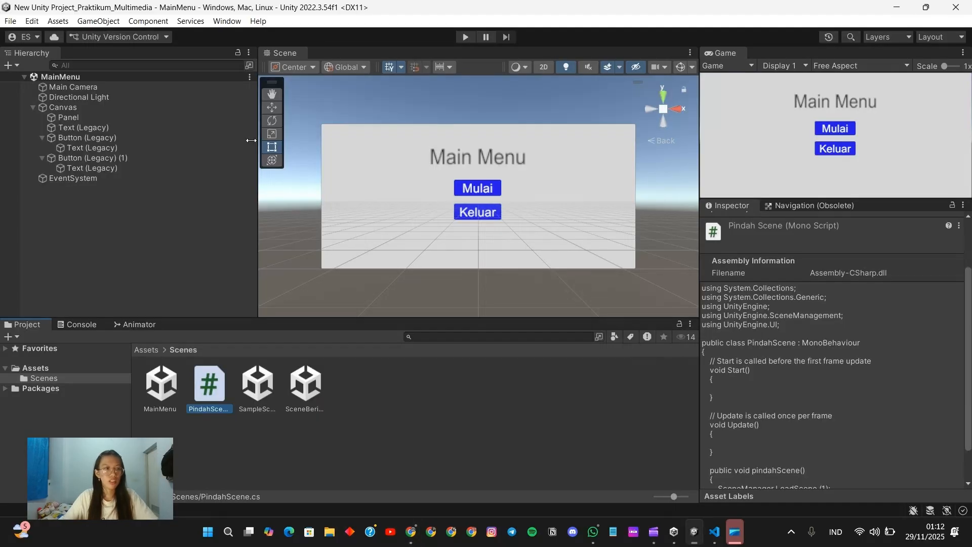
Step: Attach the PindahScene script to the Canvas object as a component
left_click(88, 109)
scroll(859, 381, "down", 5)
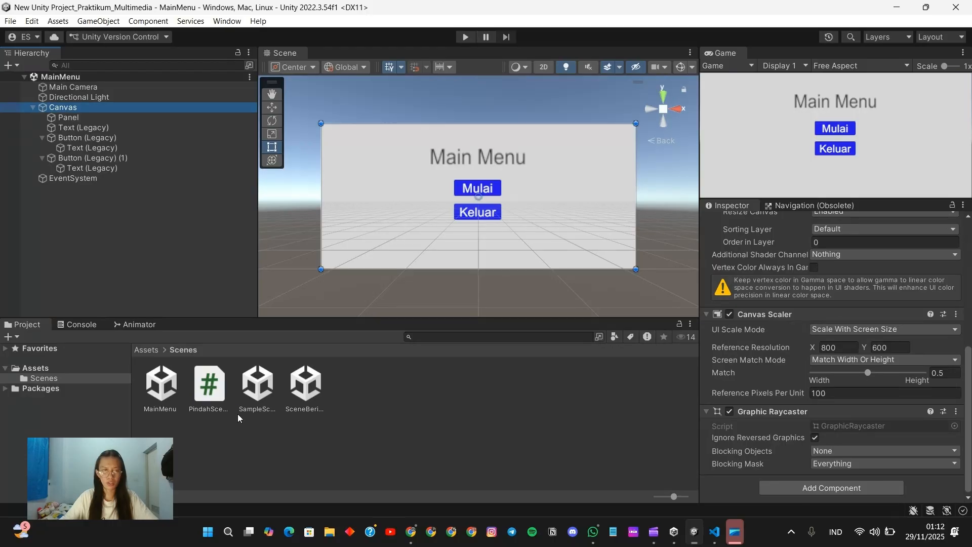
left_click_drag(212, 382, 814, 476)
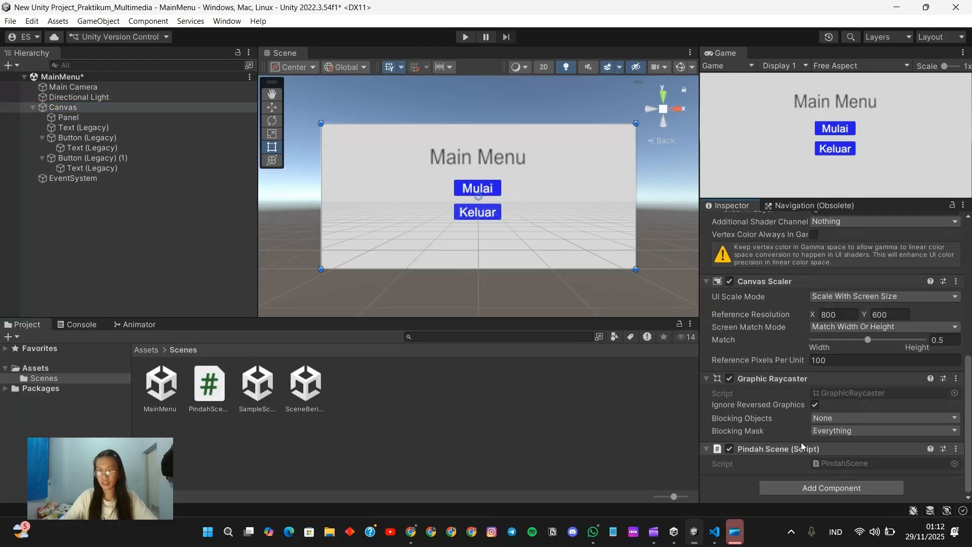
Step: Add an On Click entry to the Mulai button with Canvas as its object and PindahScene.pindahScene as its function
left_click(114, 139)
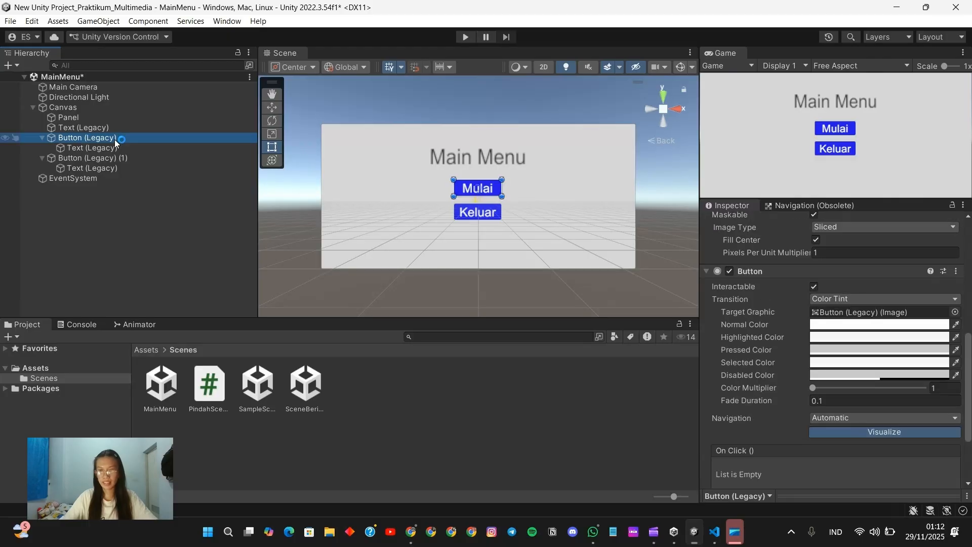
scroll(856, 392, "down", 3)
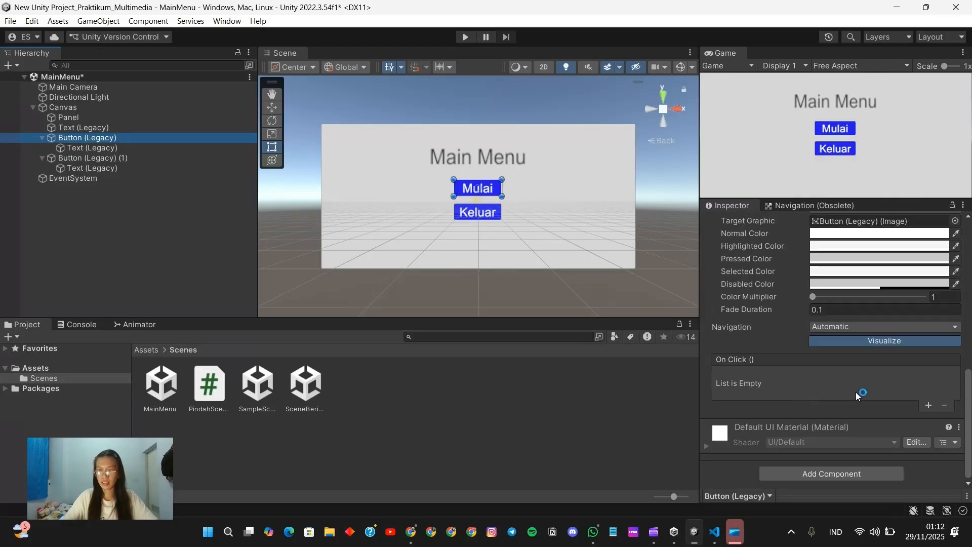
left_click(929, 406)
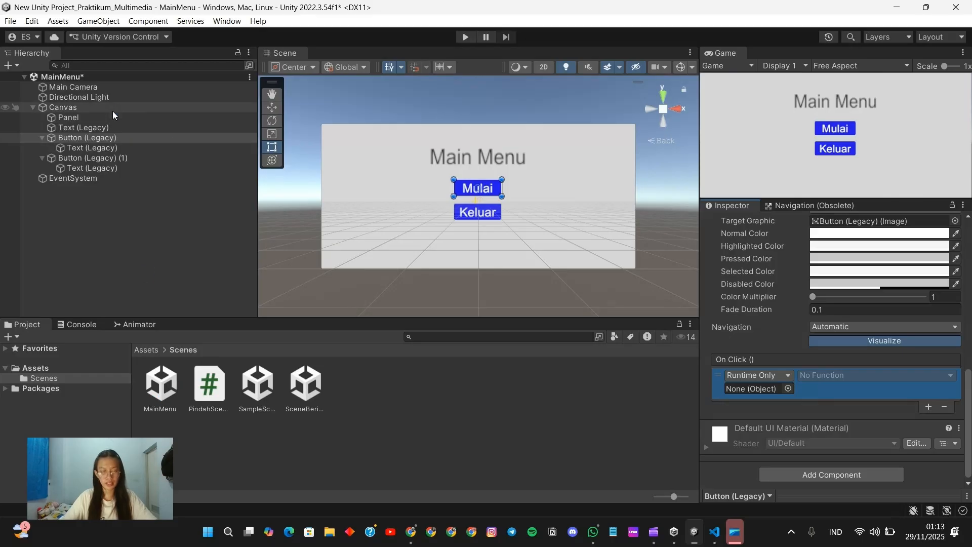
left_click_drag(112, 111, 748, 387)
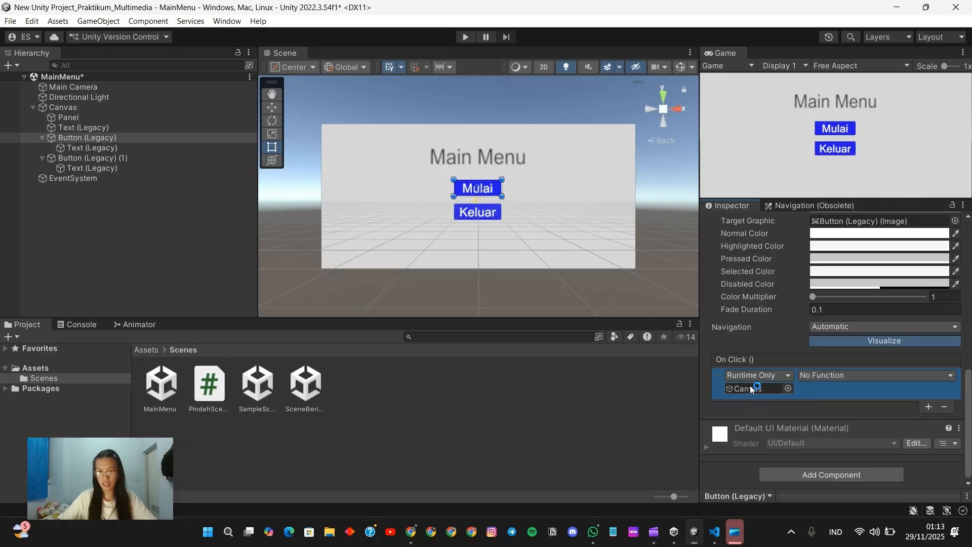
left_click(817, 375)
mouse_move(864, 475)
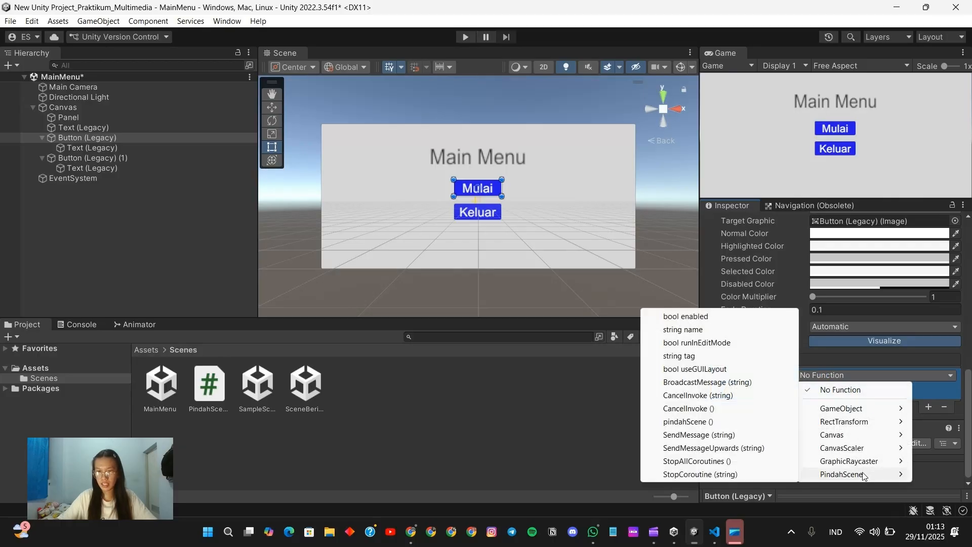
left_click(750, 425)
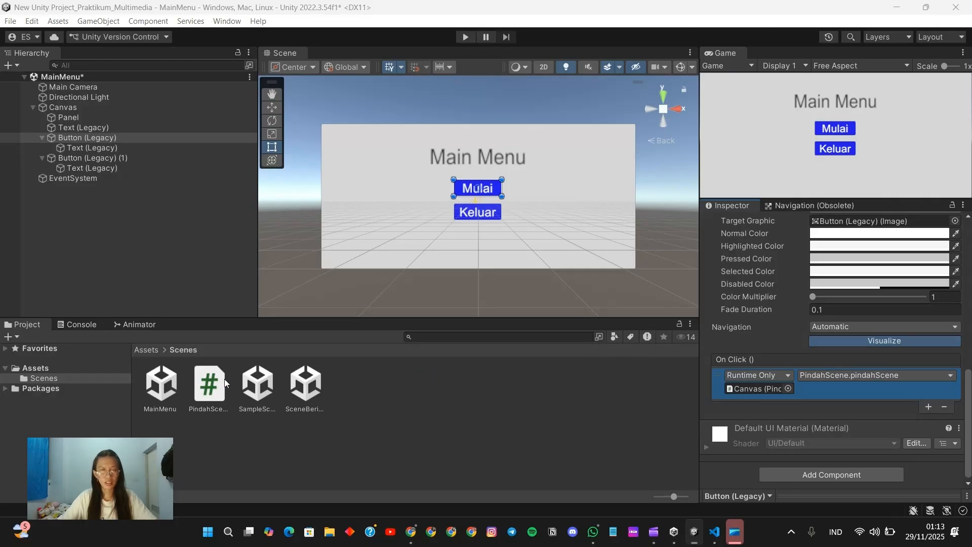
Step: Check step 16 of the Modul 5 PDF in Chrome, return to Unity and save the MainMenu scene
key("alt+Tab")
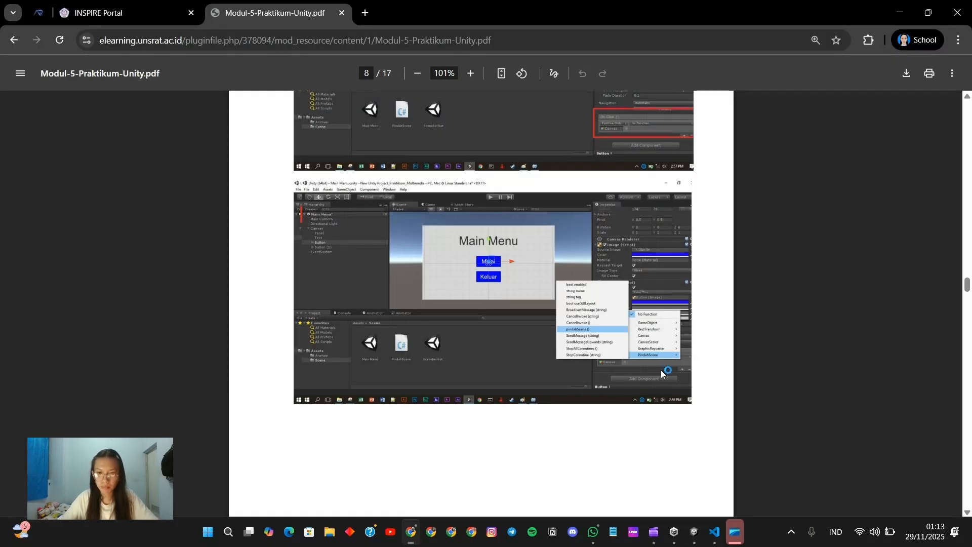
scroll(661, 369, "down", 10)
scroll(337, 217, "up", 2)
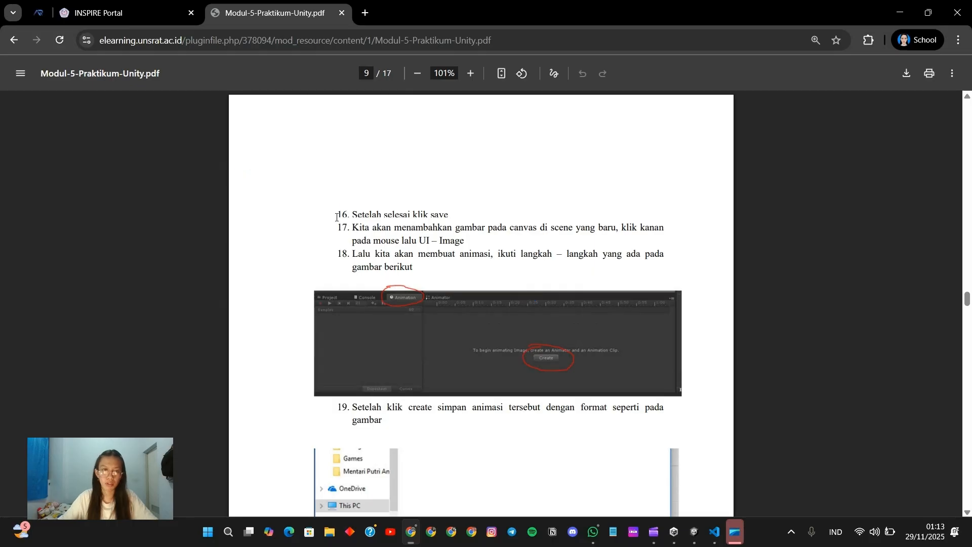
key("alt+Tab")
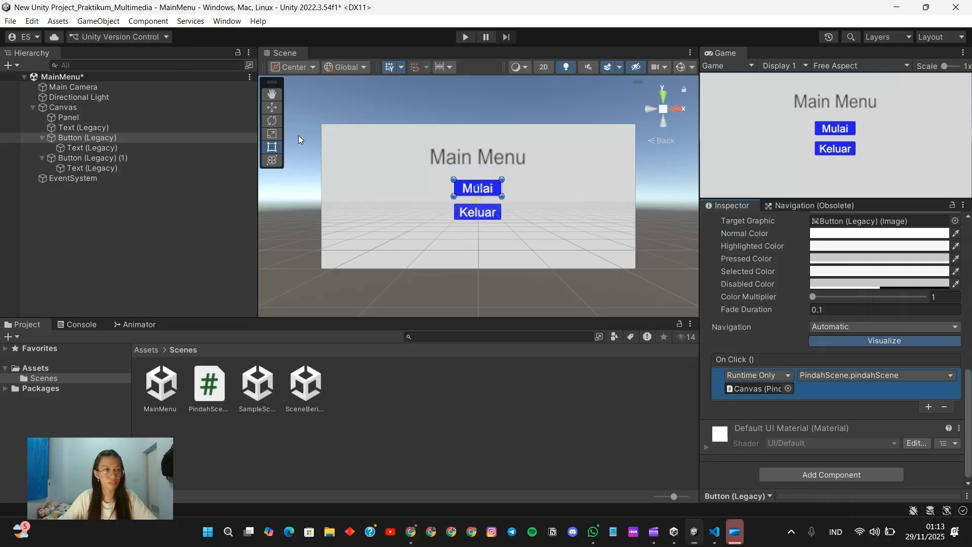
left_click(10, 21)
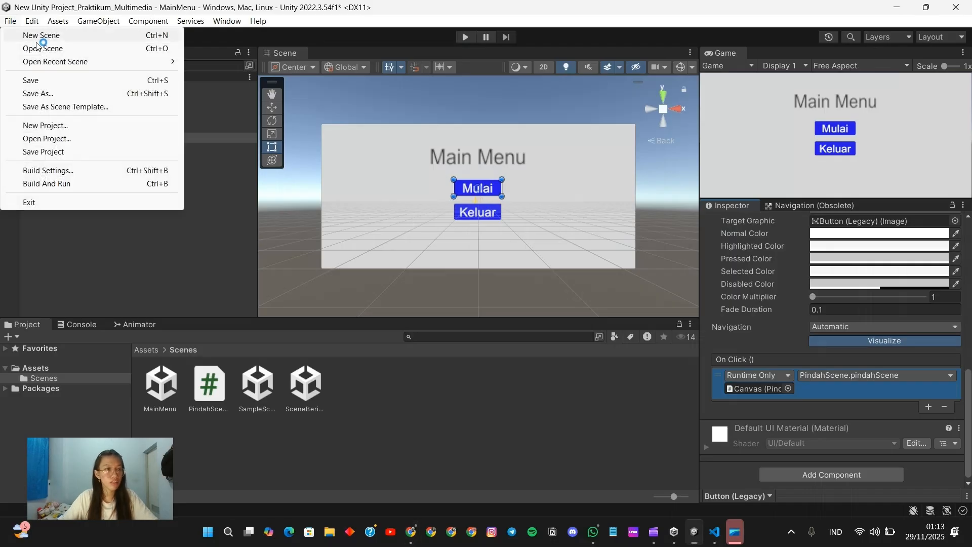
left_click(71, 80)
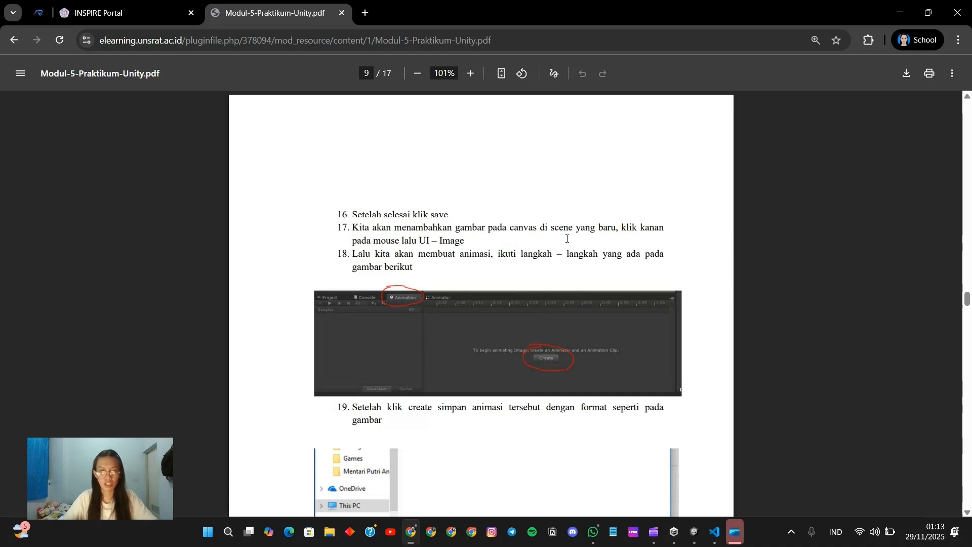
Step: Switch back to Unity and open the SceneBerikut scene from the project's Scenes folder
key("alt+Tab")
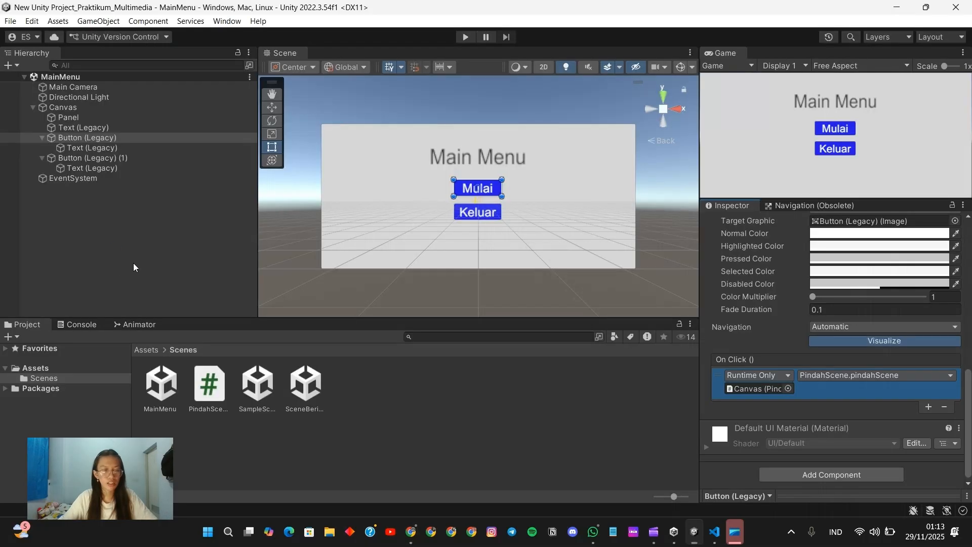
left_click(149, 258)
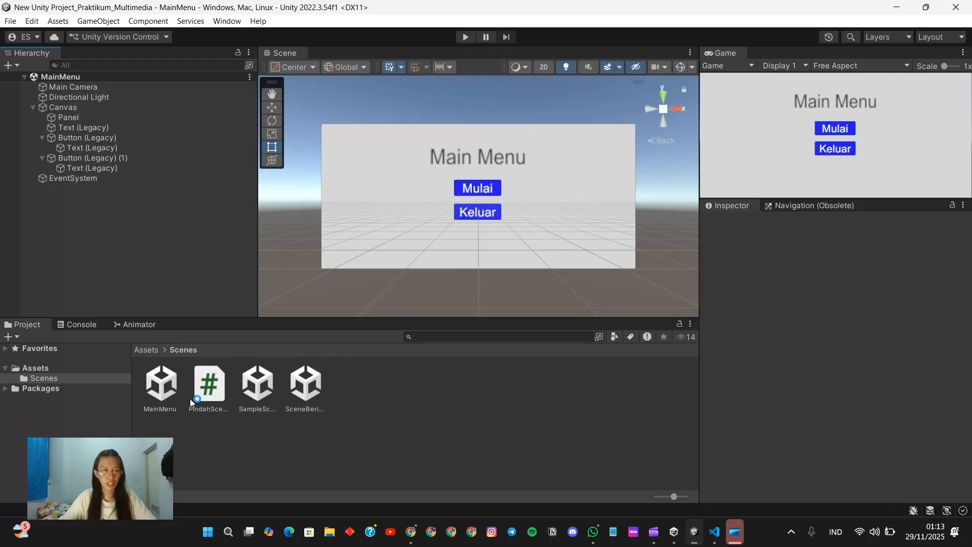
left_click(301, 391)
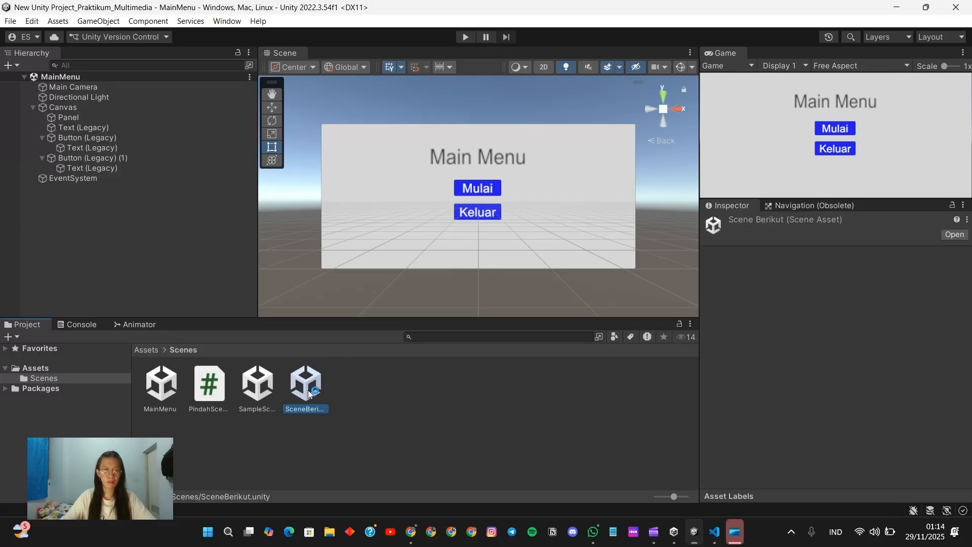
double_click(308, 389)
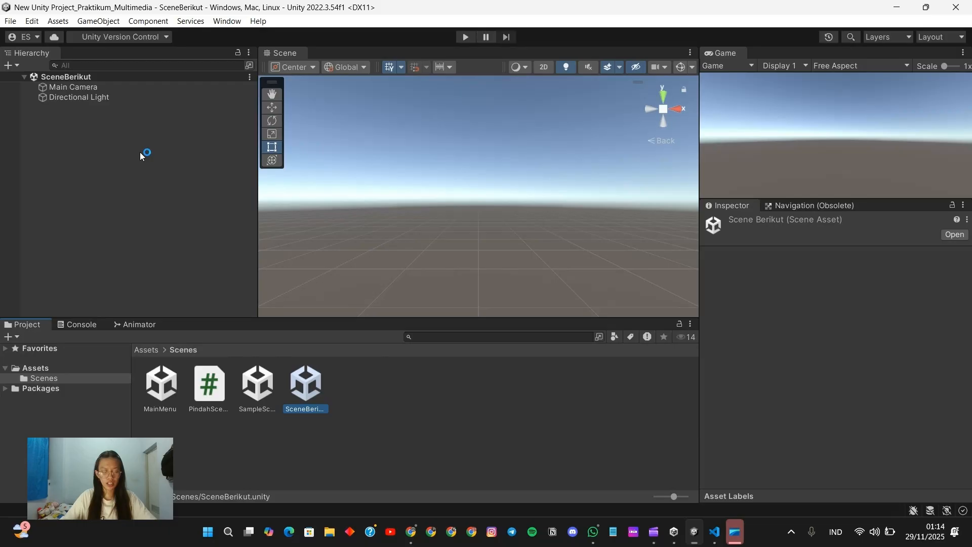
Step: Add a UI Image to the SceneBerikut scene
right_click(141, 156)
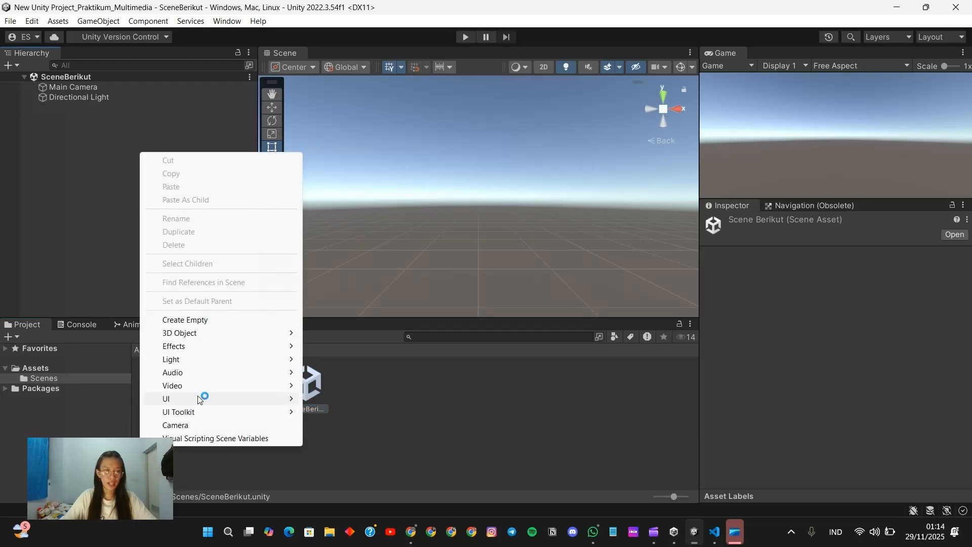
mouse_move(200, 400)
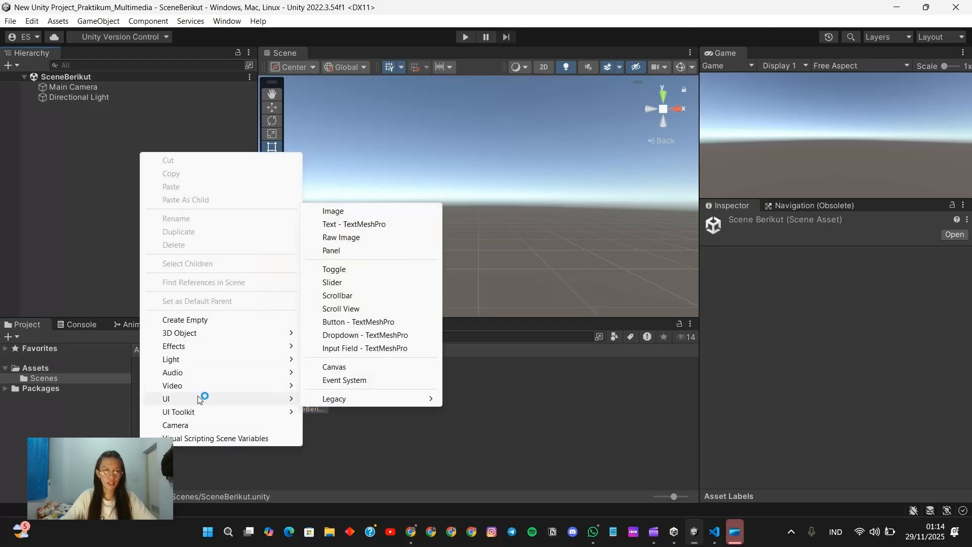
left_click(368, 210)
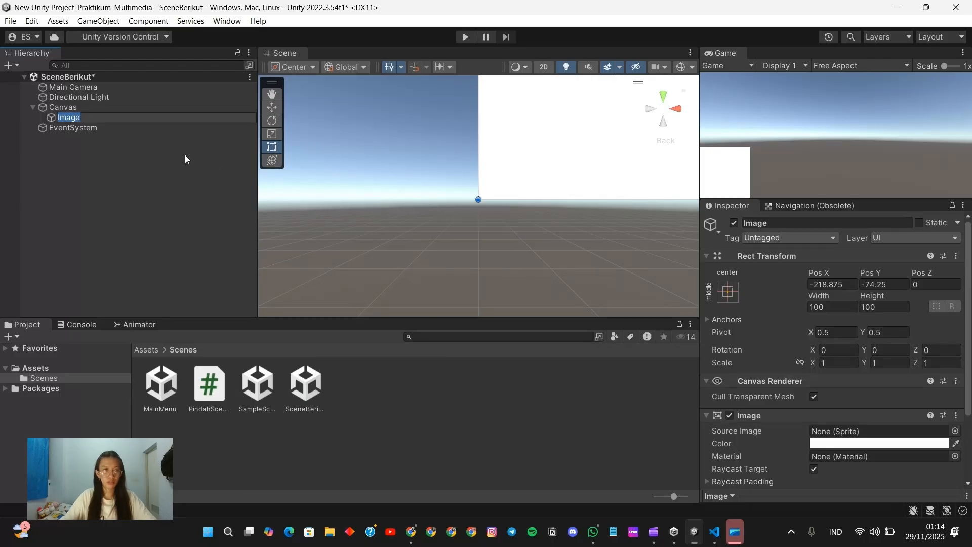
Step: Set the Canvas render mode to Screen Space - Camera and assign Main Camera as its render camera
left_click(106, 108)
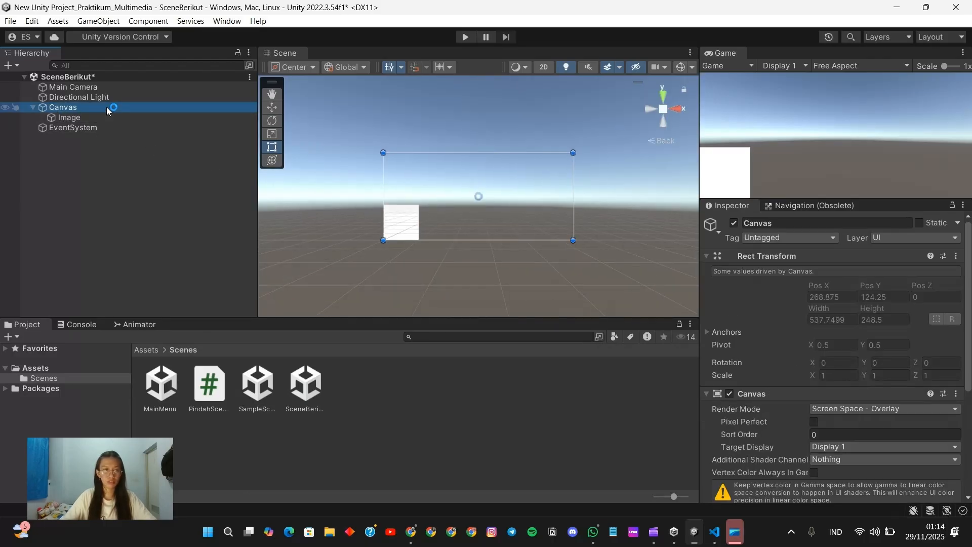
key("alt+Tab")
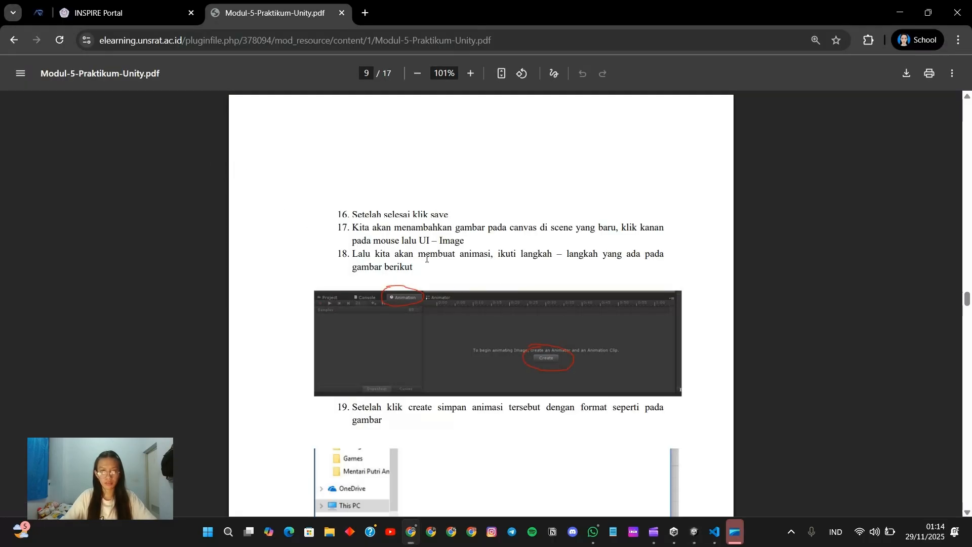
key("alt+Tab")
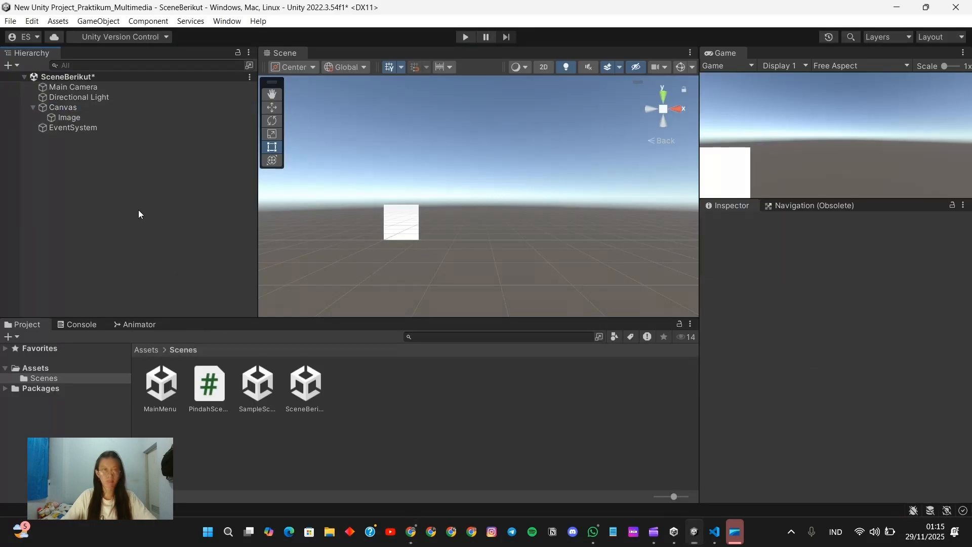
left_click(85, 107)
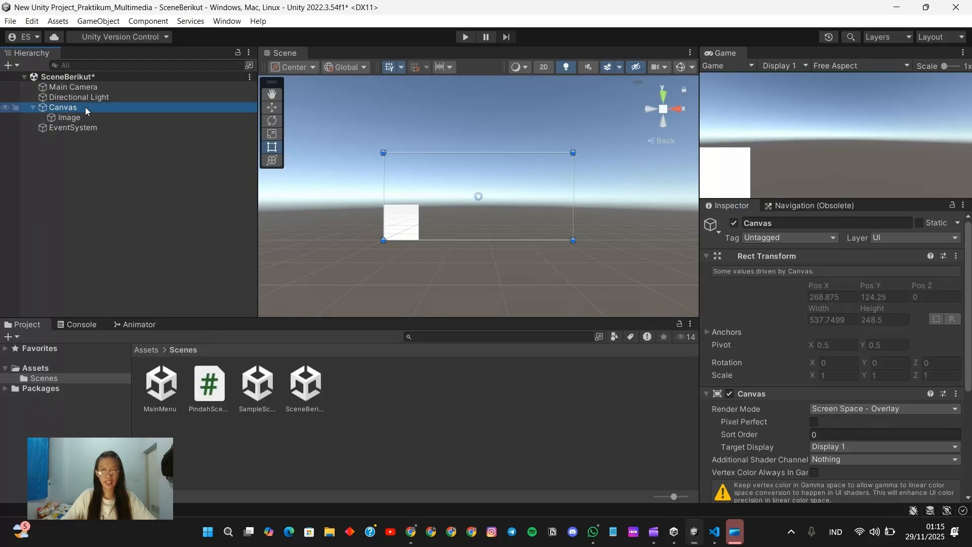
left_click(862, 408)
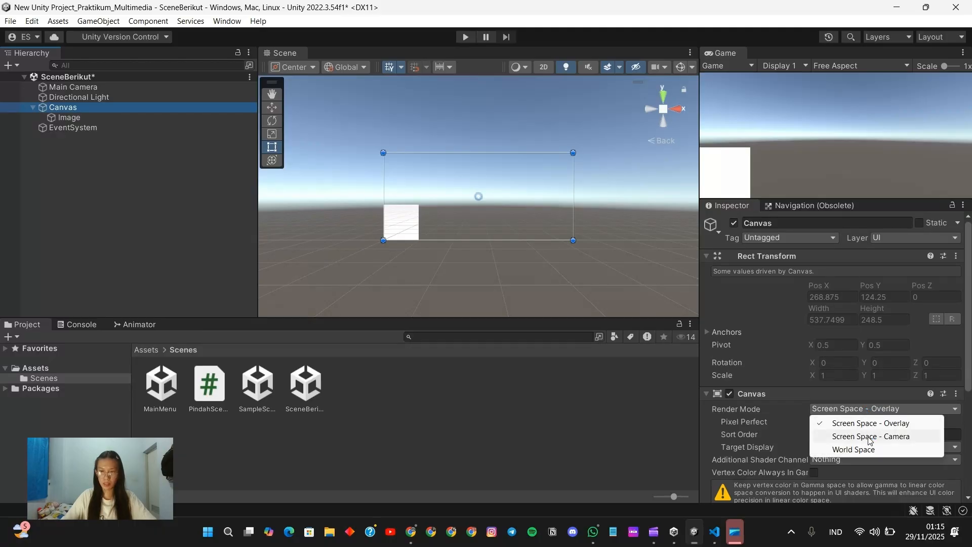
left_click(869, 437)
scroll(876, 436, "down", 3)
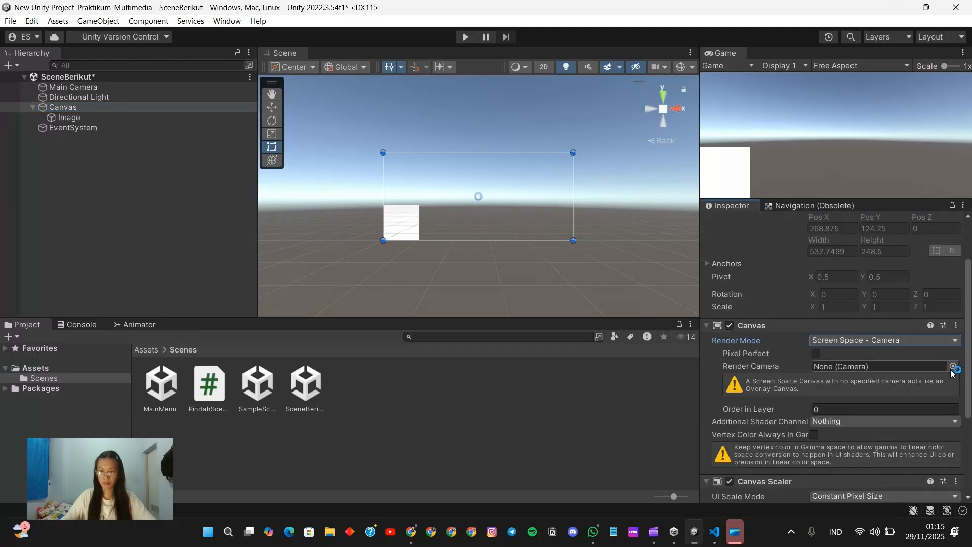
left_click(953, 367)
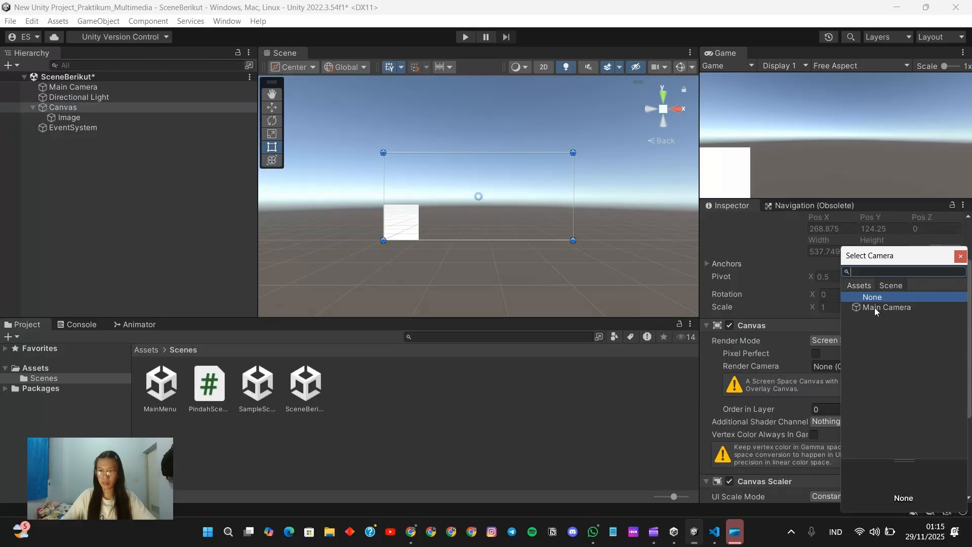
left_click(882, 307)
left_click(965, 258)
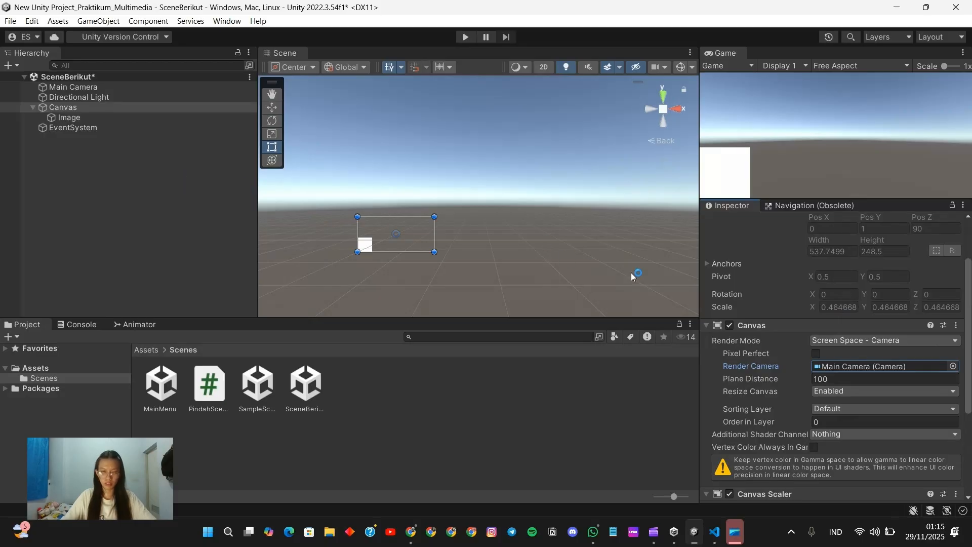
scroll(786, 354, "down", 5)
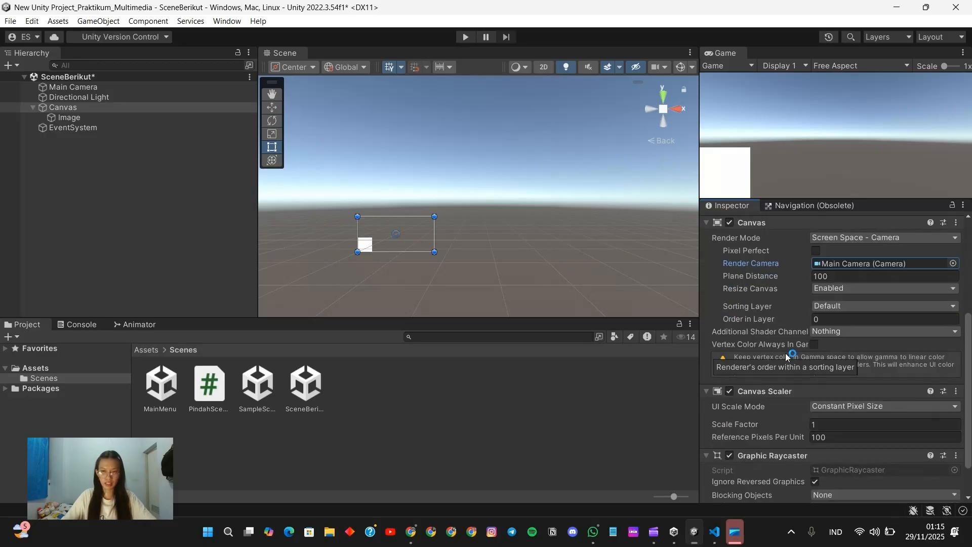
left_click(872, 406)
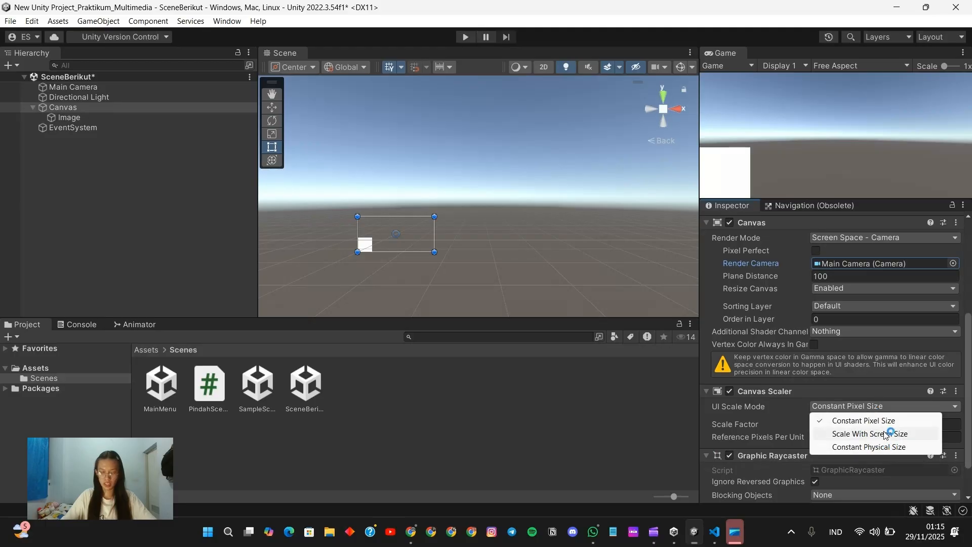
left_click(889, 424)
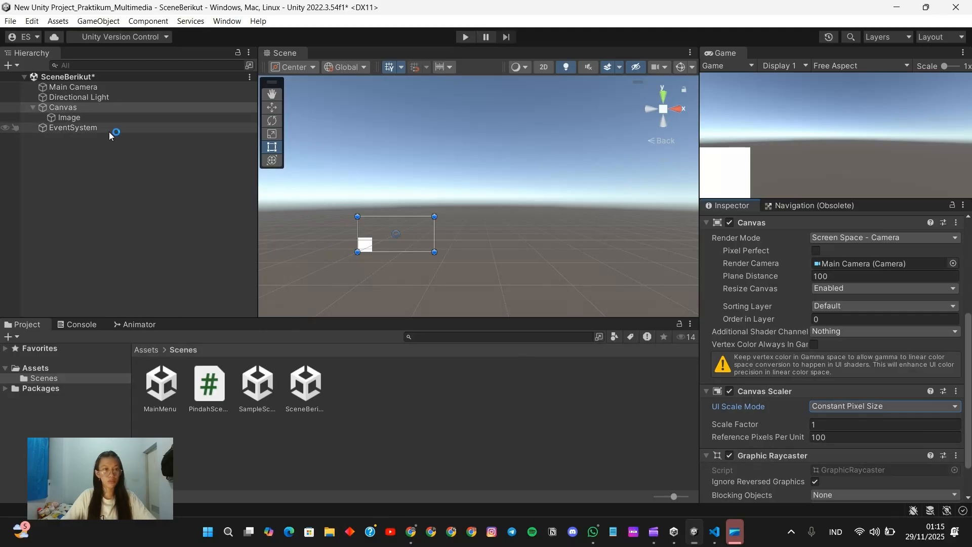
Step: Check step 18 of the Modul 5 PDF in Chrome, return to Unity and add an Animation view alongside the Project view
key("alt+Tab")
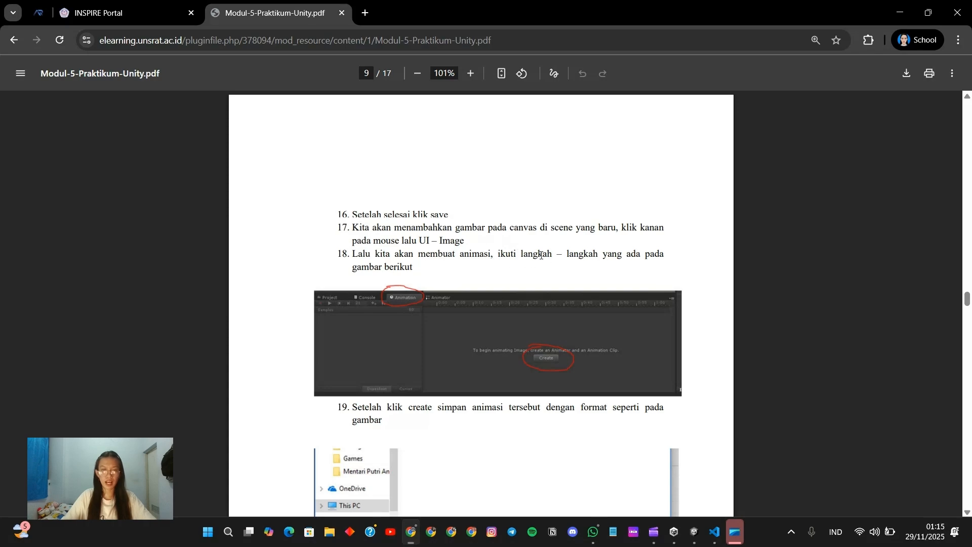
scroll(476, 315, "down", 3)
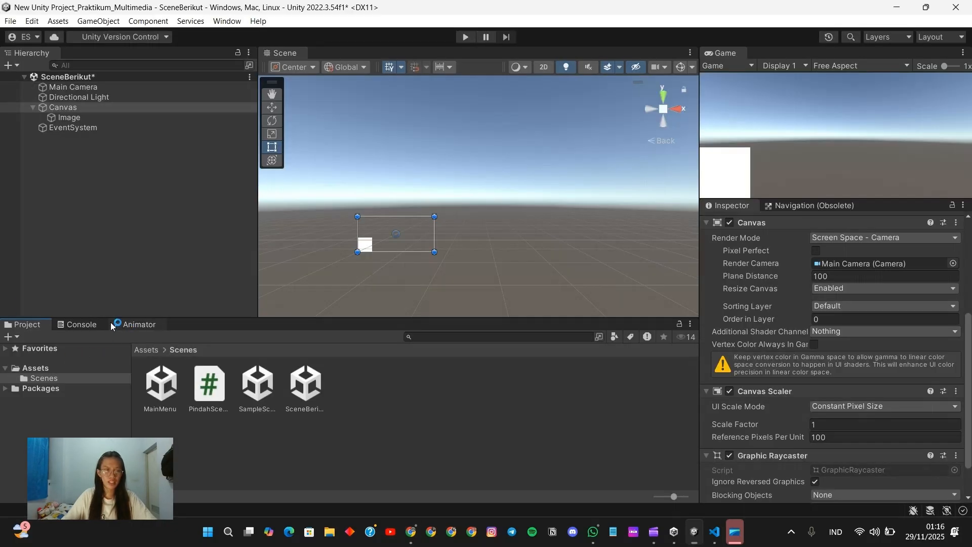
left_click(692, 325)
mouse_move(758, 422)
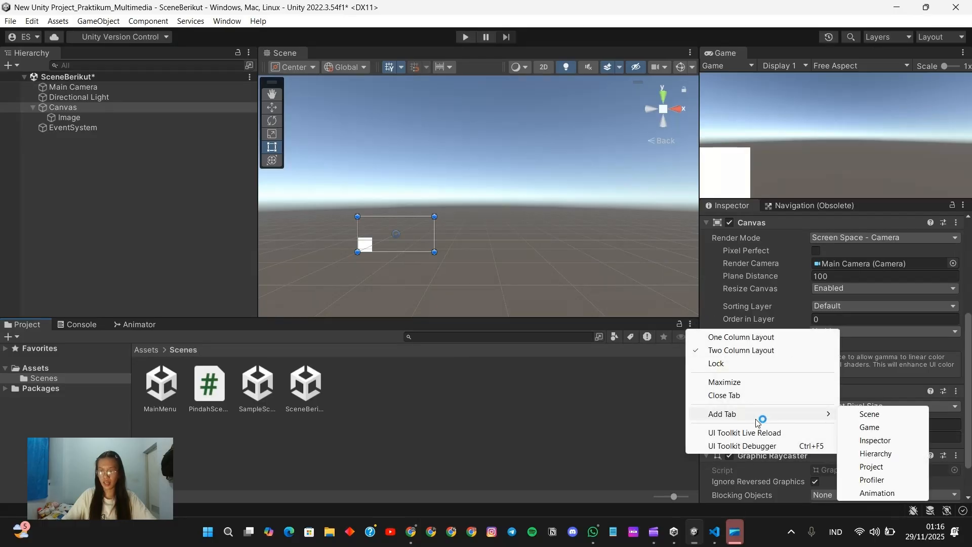
left_click(877, 493)
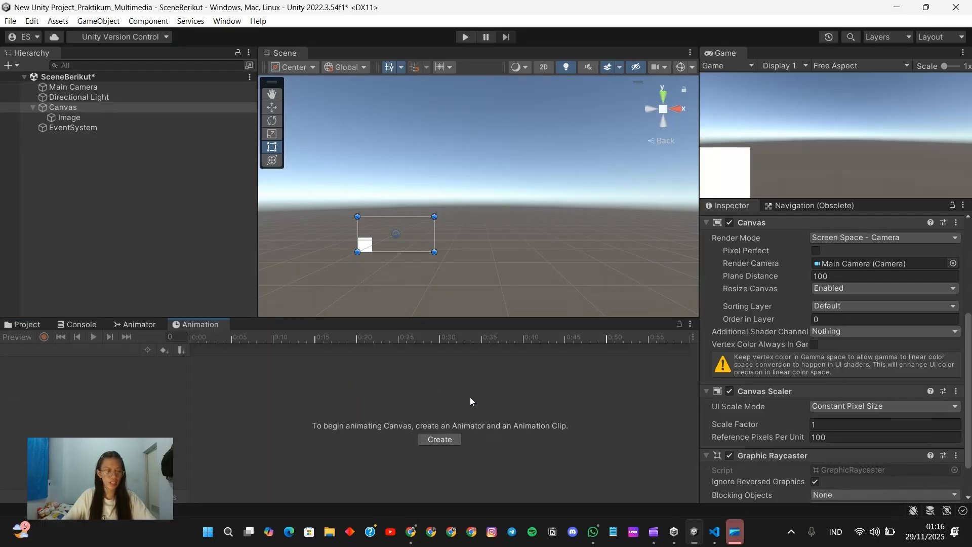
Step: Start a new animation clip for the Canvas, check its file name in step 19 of the PDF in Chrome and return to Unity
left_click(437, 440)
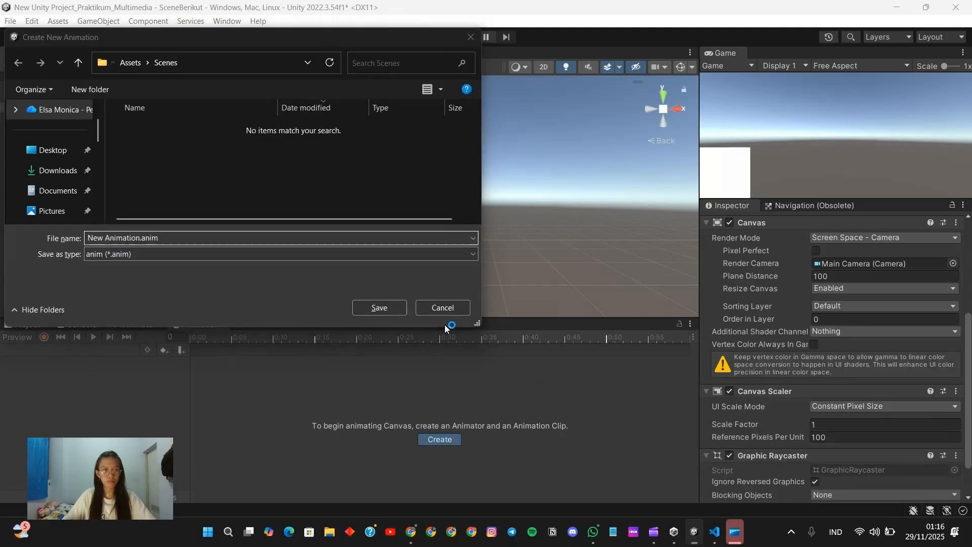
key("alt+Tab")
scroll(405, 330, "down", 3)
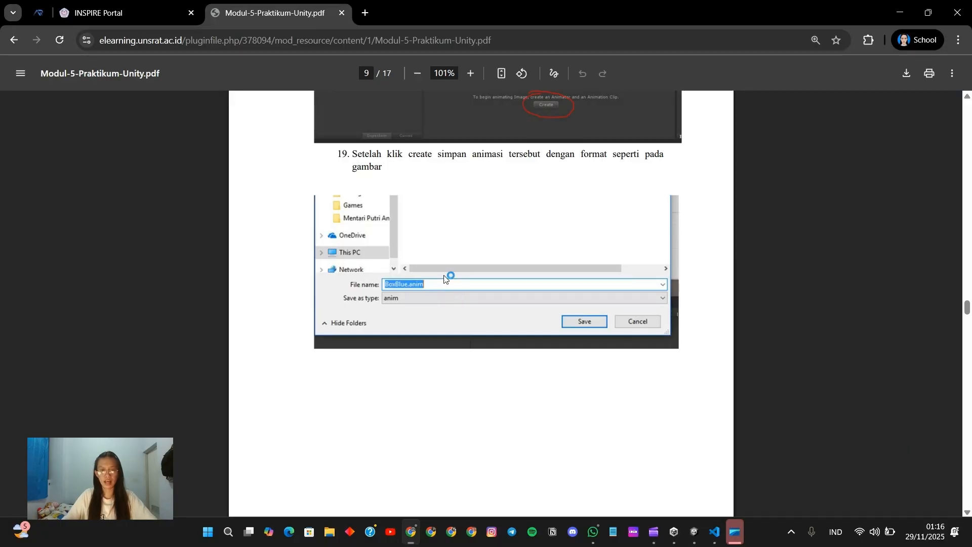
key("alt+Tab")
Step: Save the Canvas's new animation clip as BoxBlue.anim in the Scenes folder
left_click(139, 238)
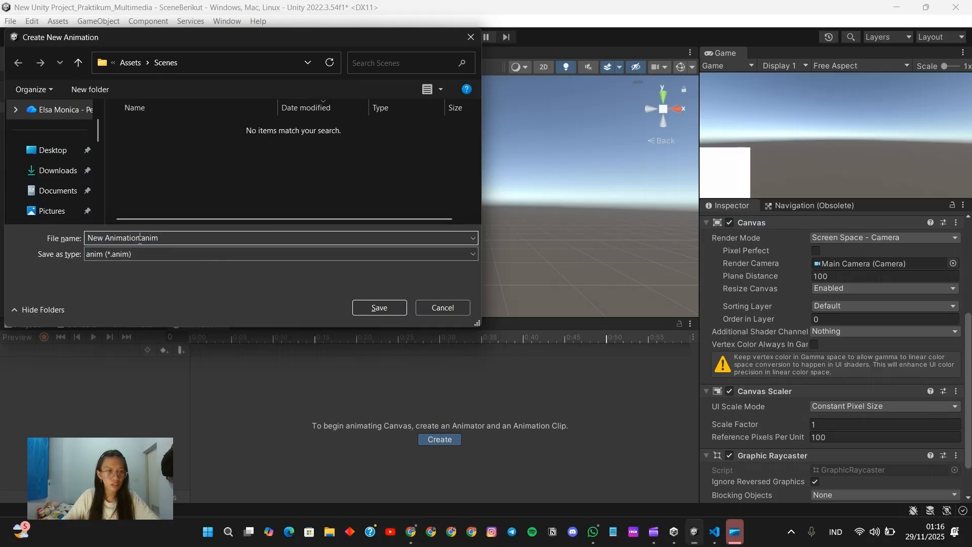
key("BackSpace")
key("BackSpace")
key("BackSpace")
key("BackSpace")
key("BackSpace")
key("BackSpace")
key("BackSpace")
key("BackSpace")
key("BackSpace")
key("BackSpace")
key("BackSpace")
key("BackSpace")
key("BackSpace")
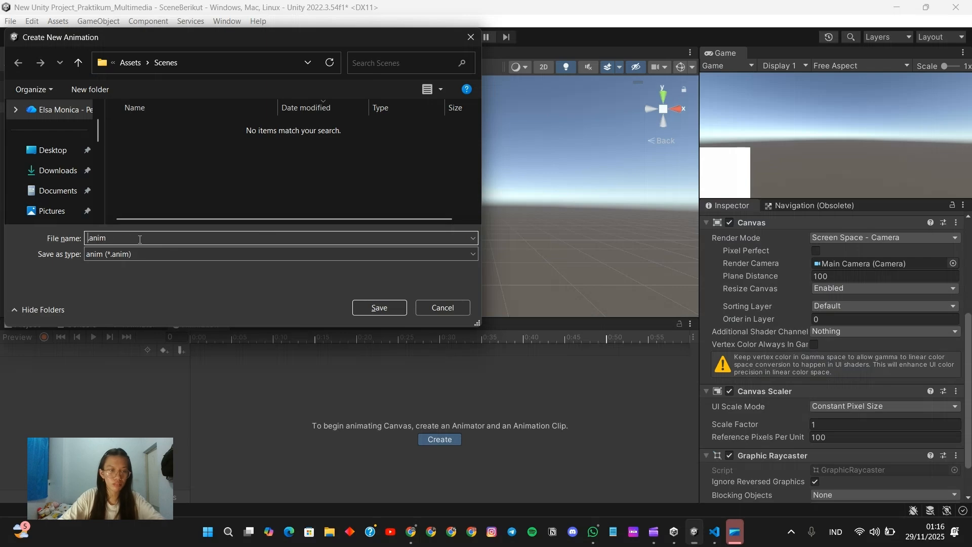
type("Box")
type("Blue")
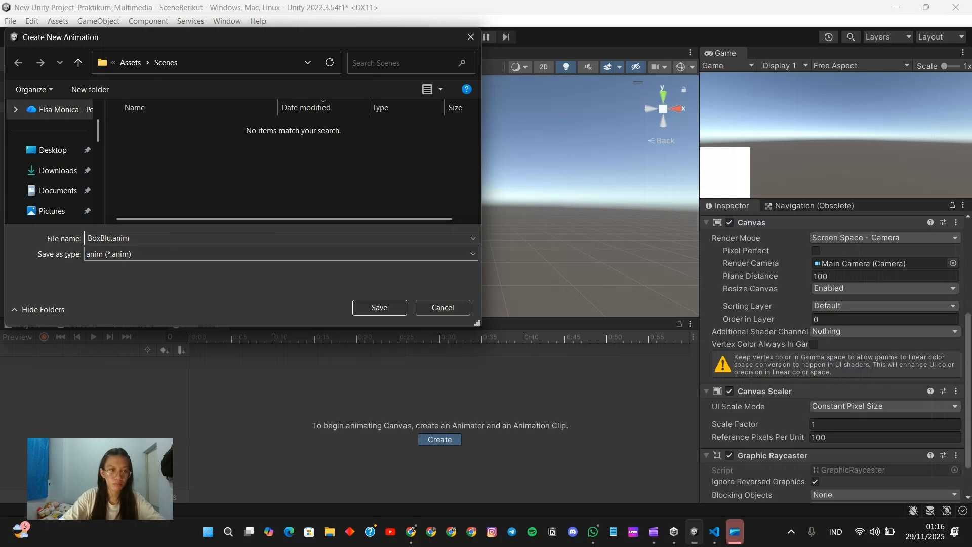
key("Return")
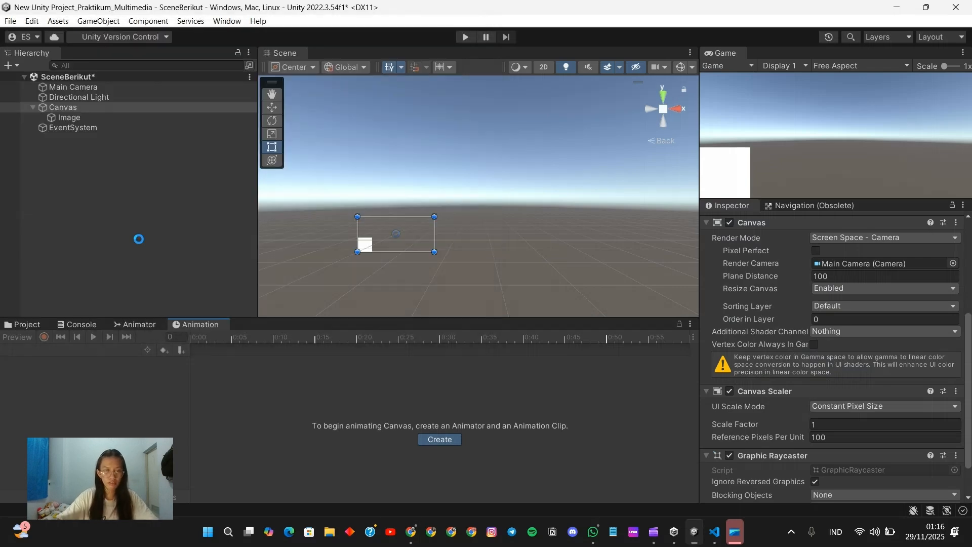
Step: Read steps 20 to 22 of the Modul 5 PDF in Chrome on recording and moving the image, and return to Unity
key("alt+Tab")
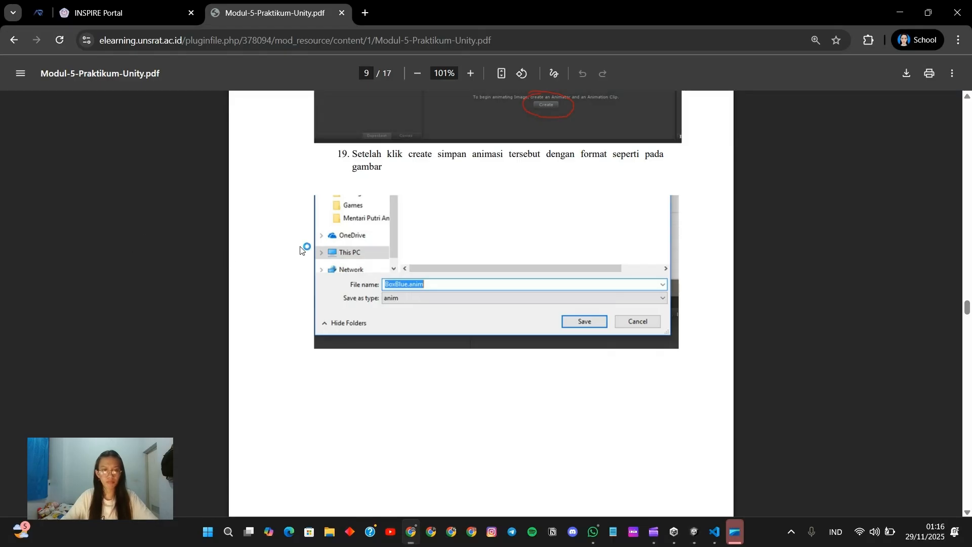
scroll(306, 245, "down", 5)
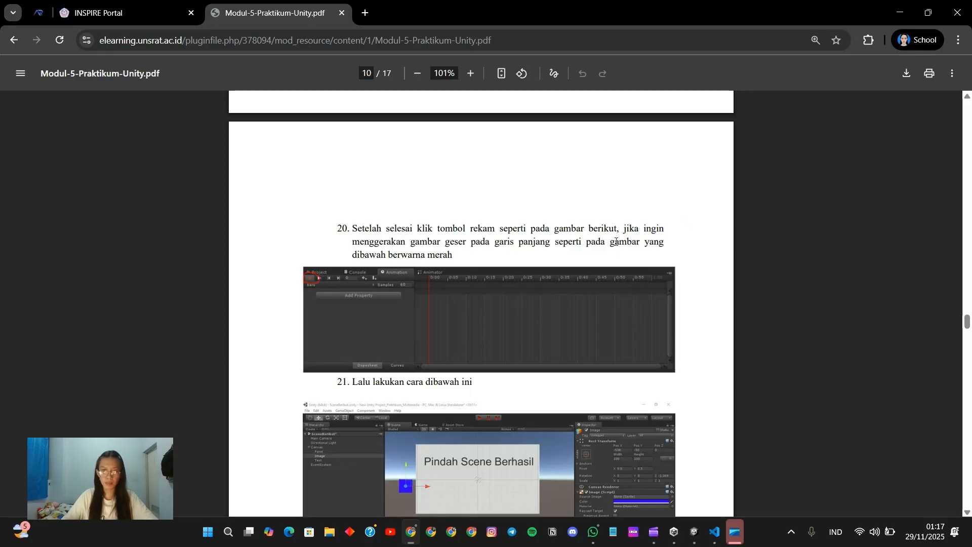
scroll(450, 221, "down", 1)
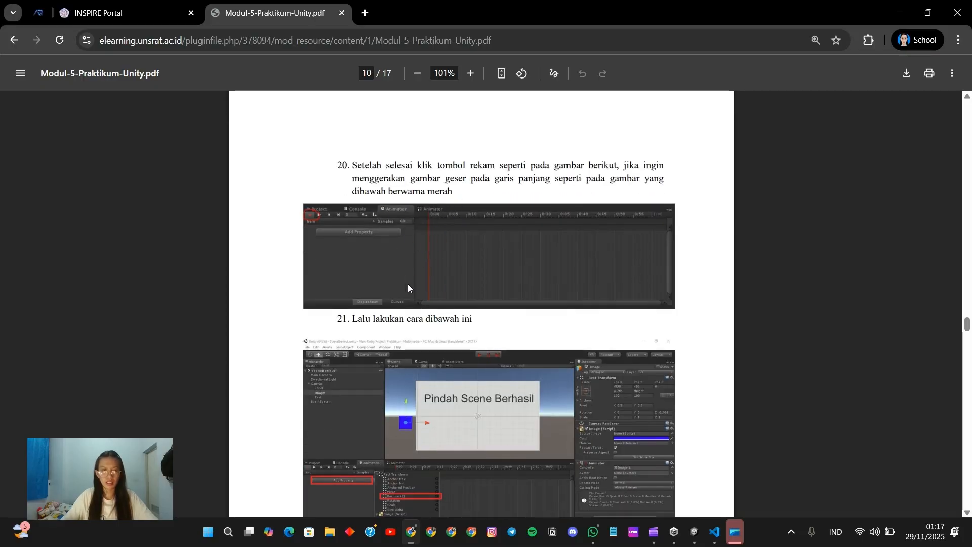
scroll(409, 283, "down", 1)
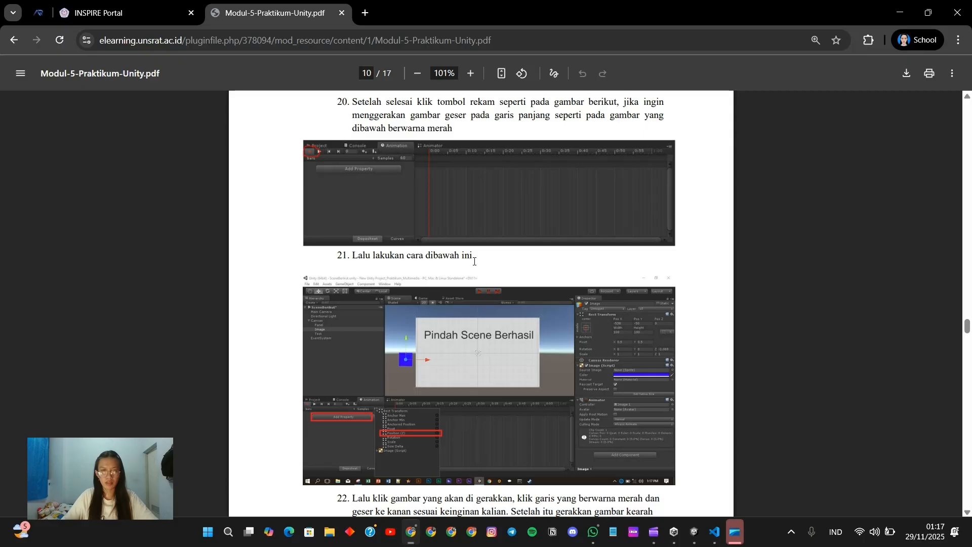
scroll(417, 252, "down", 1)
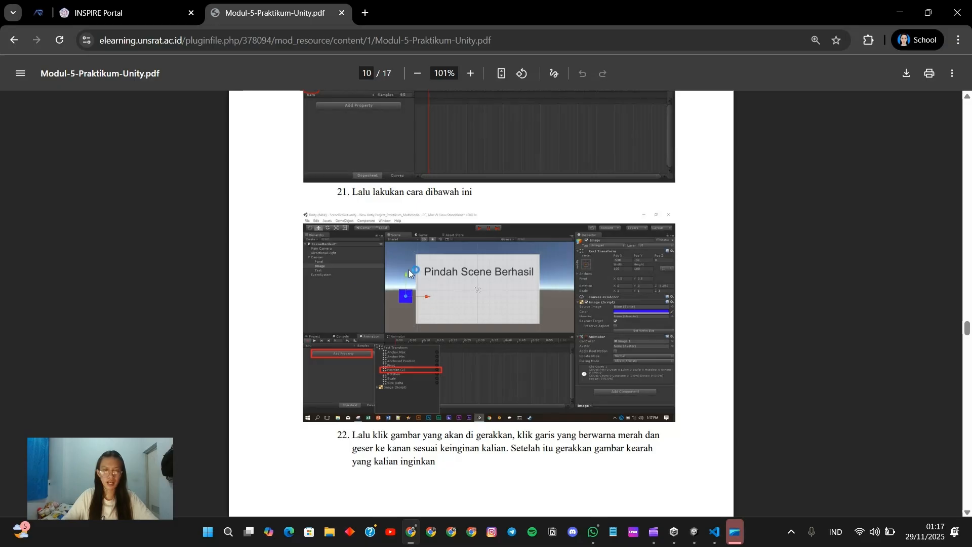
key("alt+Tab")
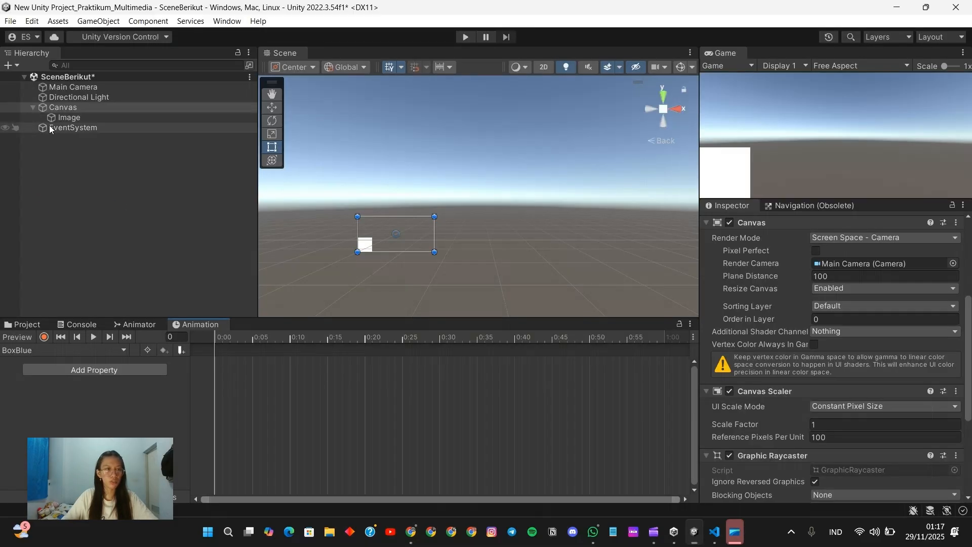
Step: Add a UI Panel to the Canvas and make its colour fully opaque with an alpha of 255
right_click(84, 108)
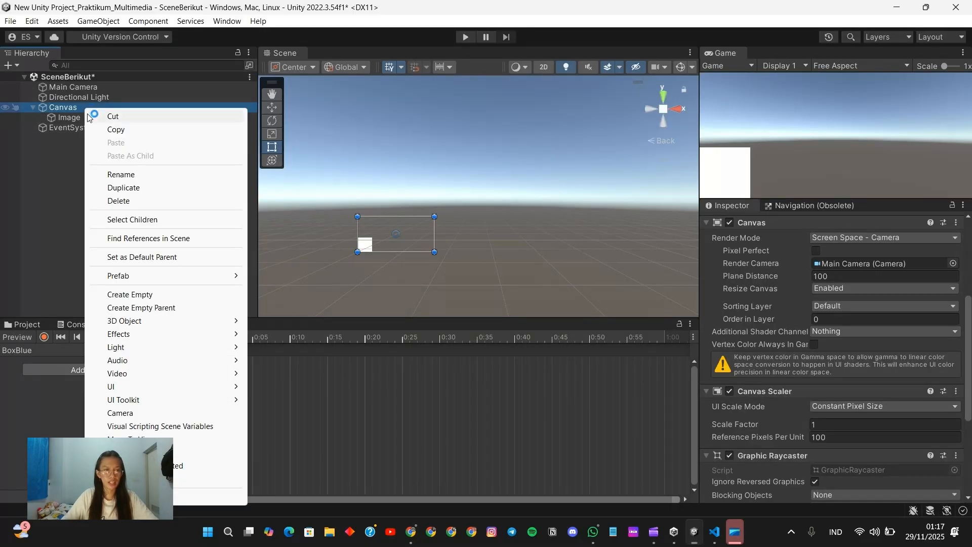
mouse_move(143, 387)
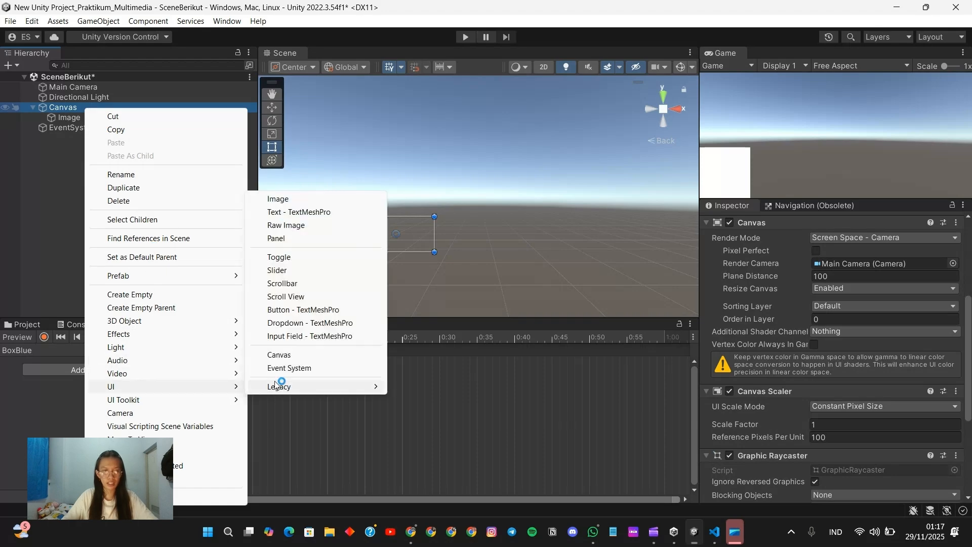
mouse_move(284, 388)
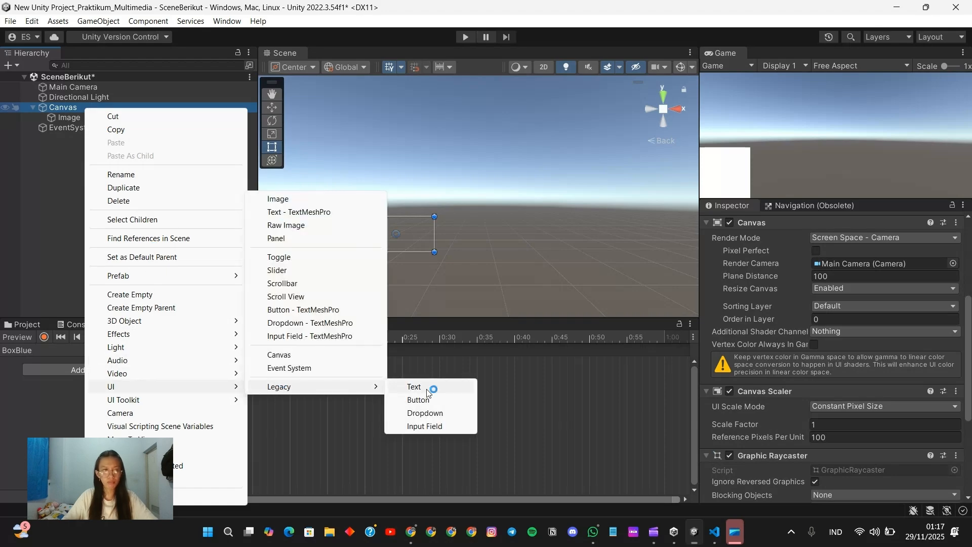
left_click(302, 244)
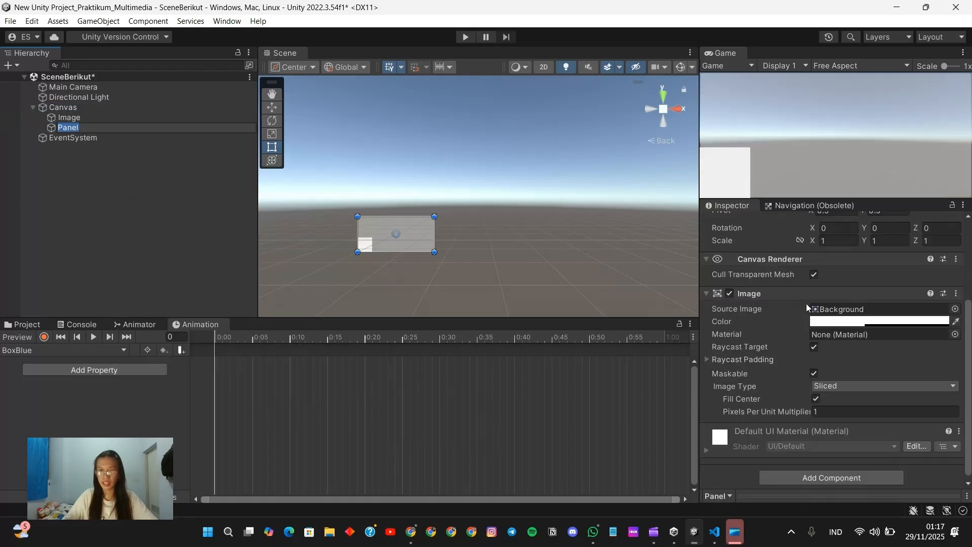
left_click(871, 322)
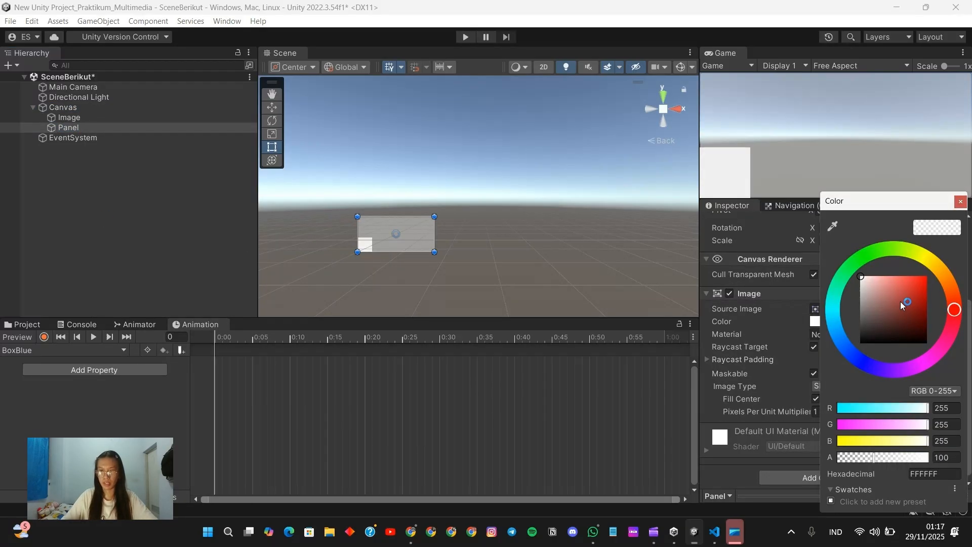
left_click_drag(898, 459, 950, 452)
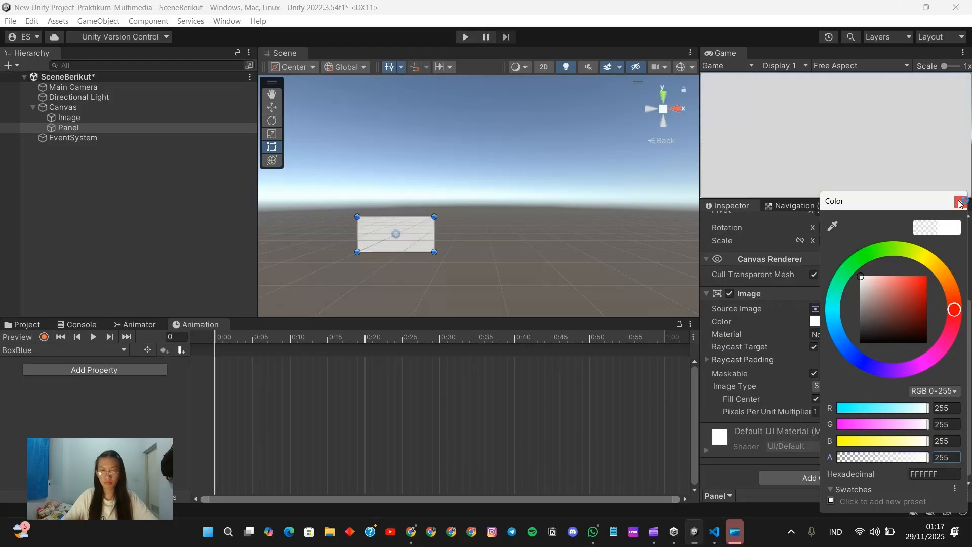
left_click(961, 202)
Step: Reorder the Canvas's children so that Panel comes before Image and the white square shows in front of it
left_click_drag(125, 127, 125, 113)
scroll(396, 202, "up", 1)
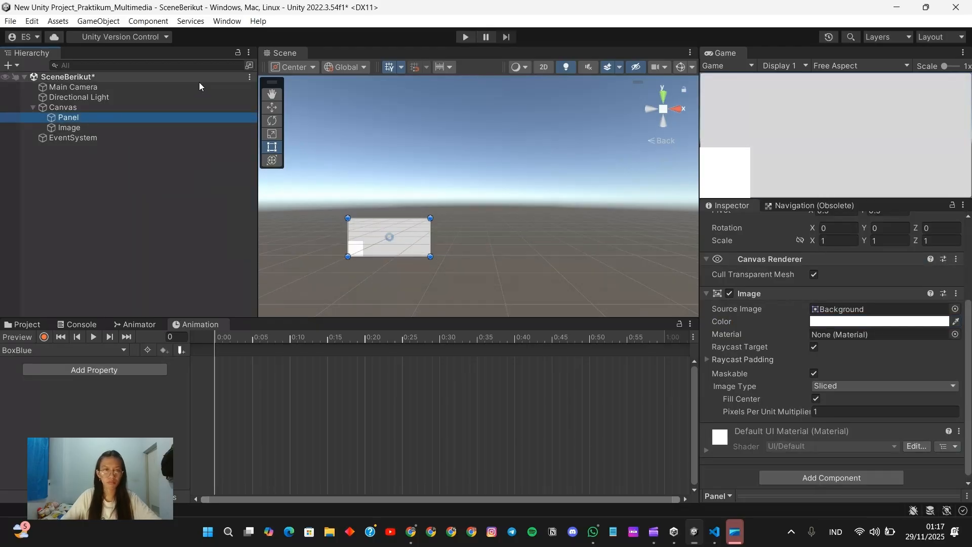
middle_click_drag(379, 246, 447, 219)
left_click(328, 122)
scroll(358, 239, "up", 5)
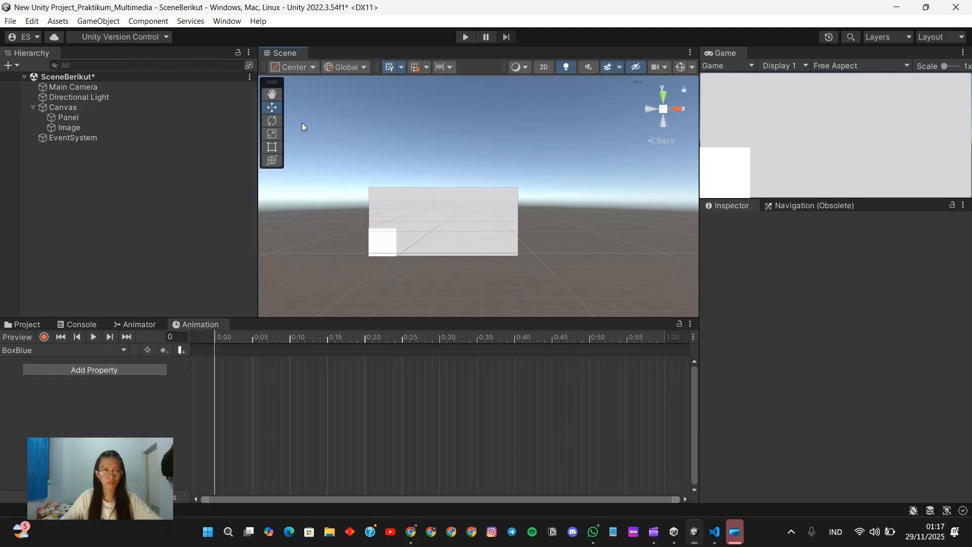
left_click(272, 94)
left_click_drag(414, 168, 452, 152)
scroll(468, 183, "up", 4)
scroll(468, 182, "up", 1)
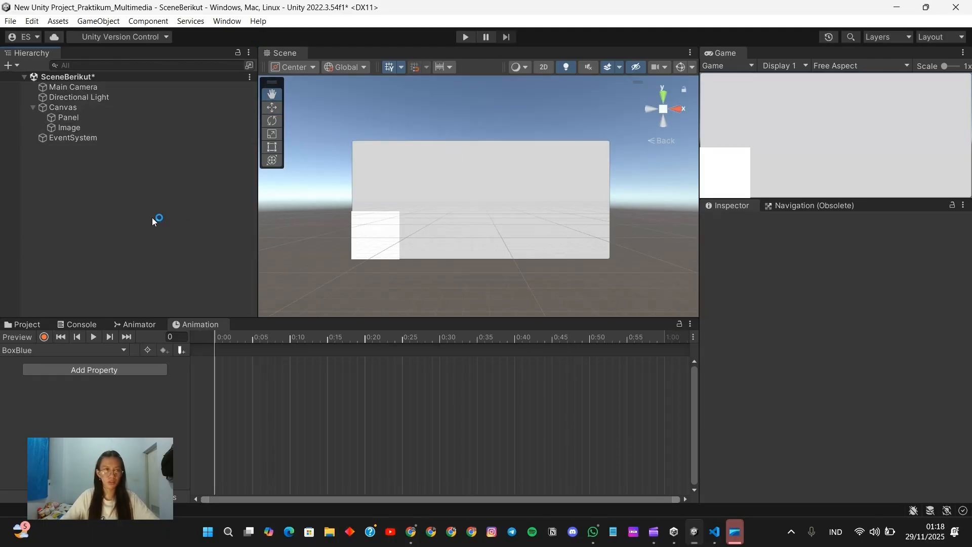
Step: Add a legacy Text object to the Canvas
left_click(116, 111)
right_click(116, 111)
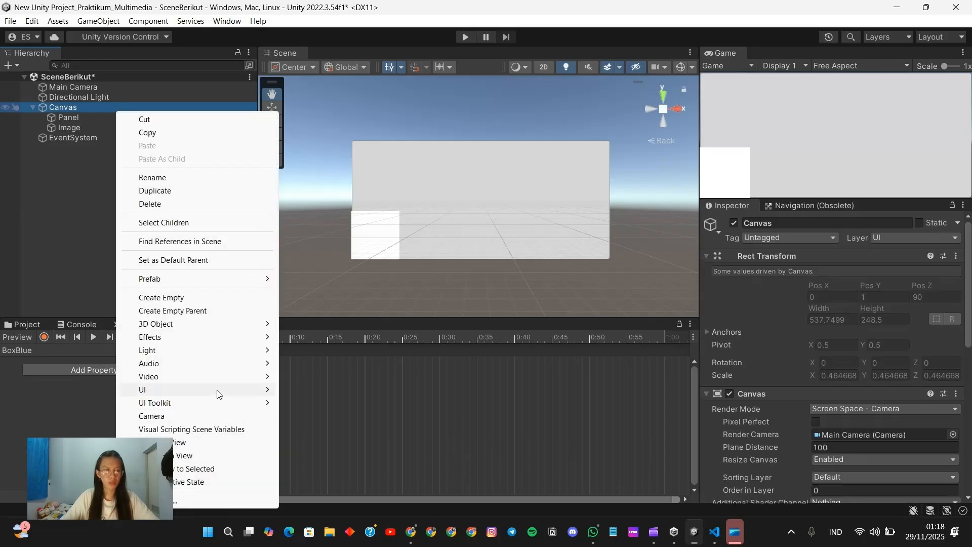
mouse_move(224, 390)
mouse_move(333, 391)
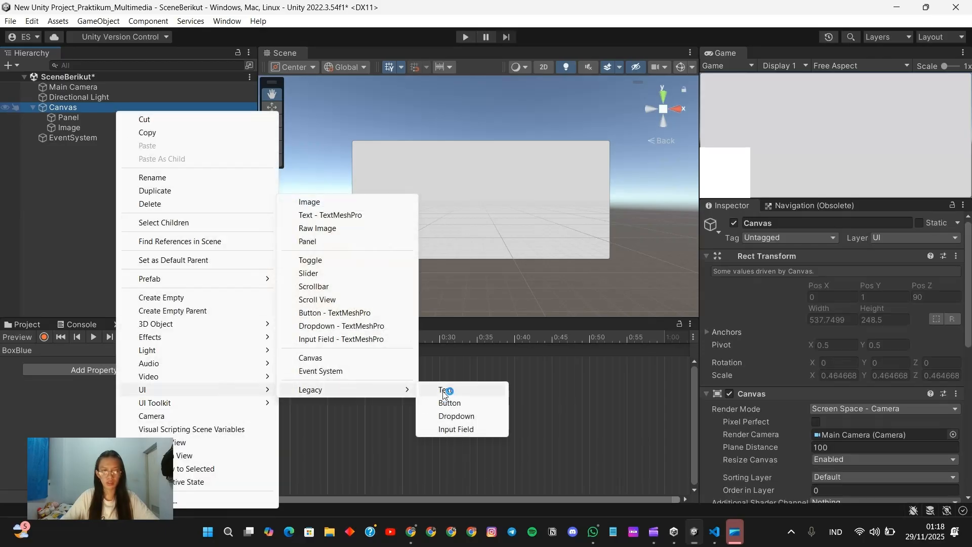
left_click(445, 389)
scroll(804, 370, "down", 2)
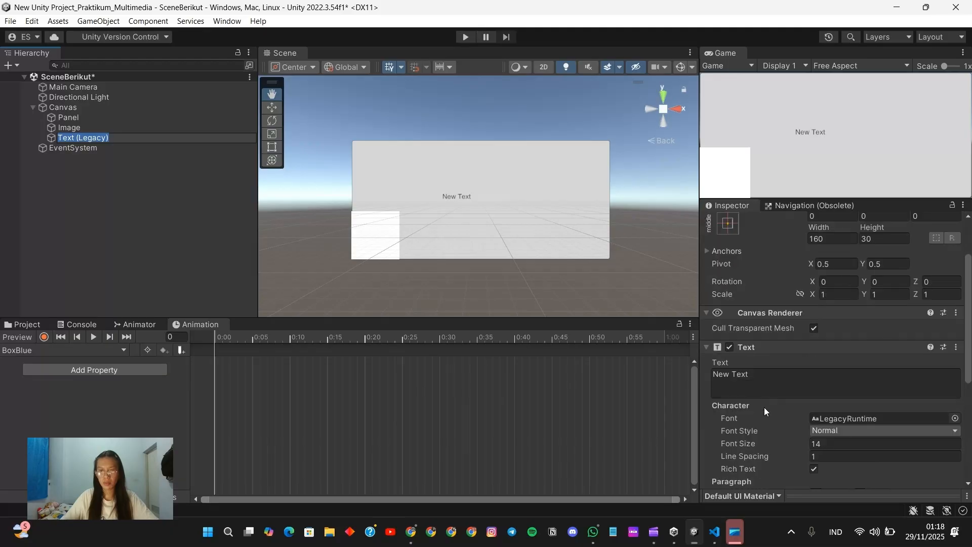
Step: Check the caption's wording in the Modul 5 PDF in Chrome and set the Text object's content to "Pindah Scene Berhasil" in Unity
key("alt+Tab")
key("alt+Tab")
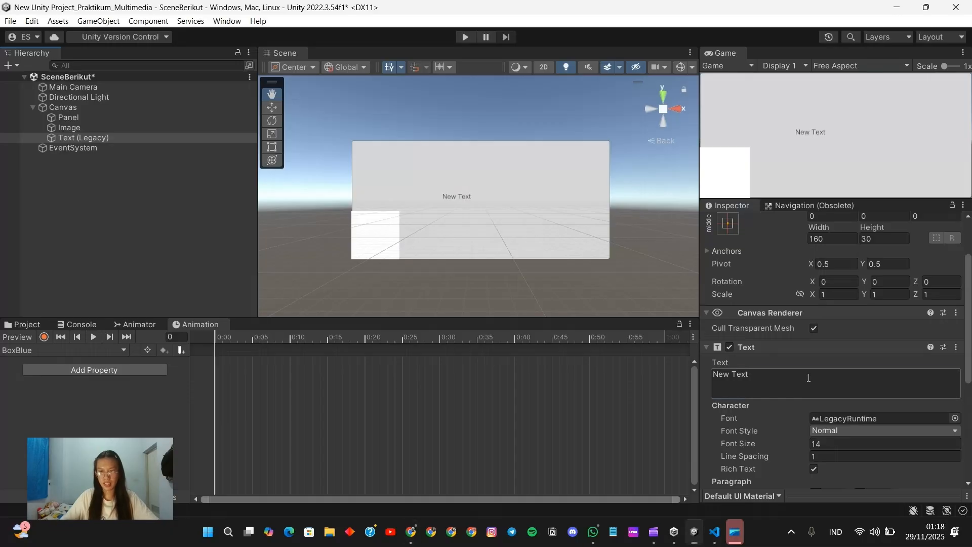
left_click_drag(809, 378, 669, 373)
type("Pinah")
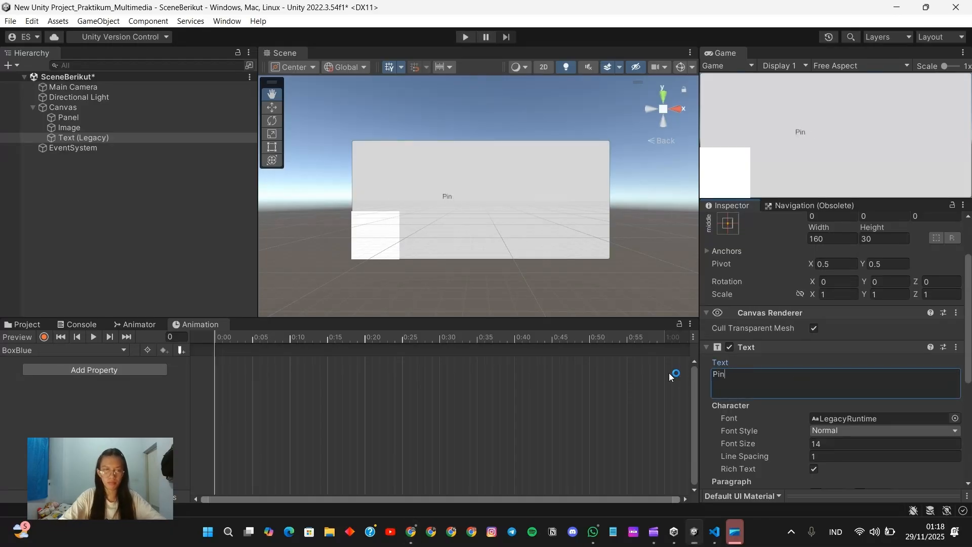
key("BackSpace")
key("BackSpace")
type("d")
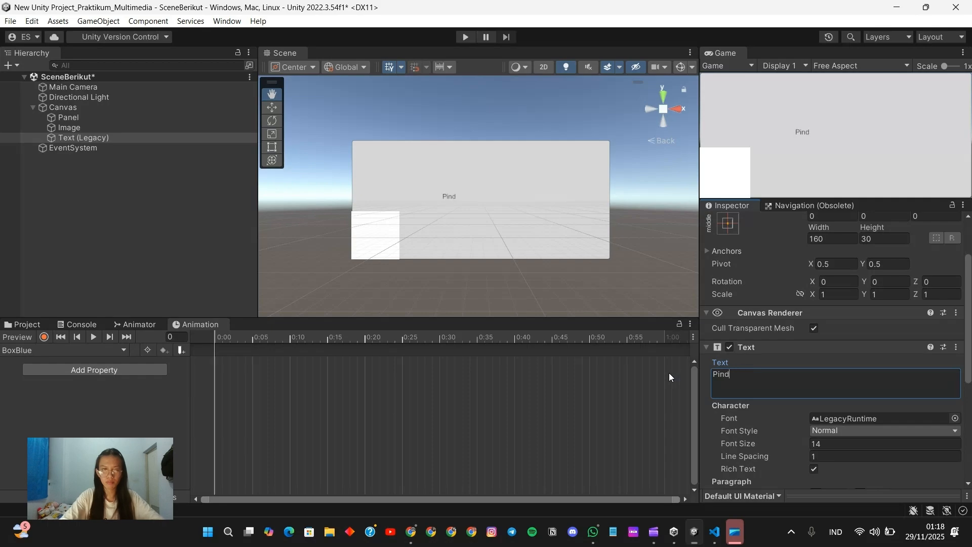
type("ah Sce")
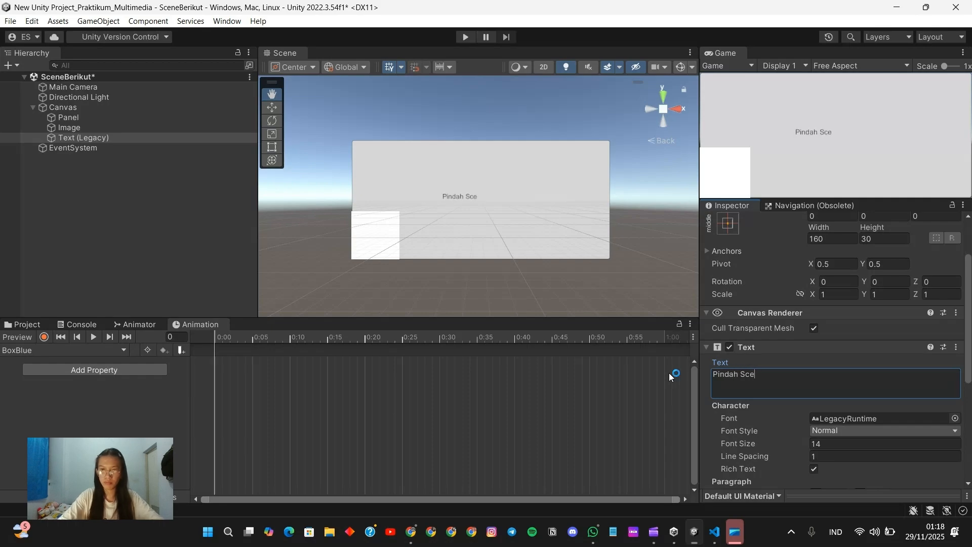
type("ne Berhasil")
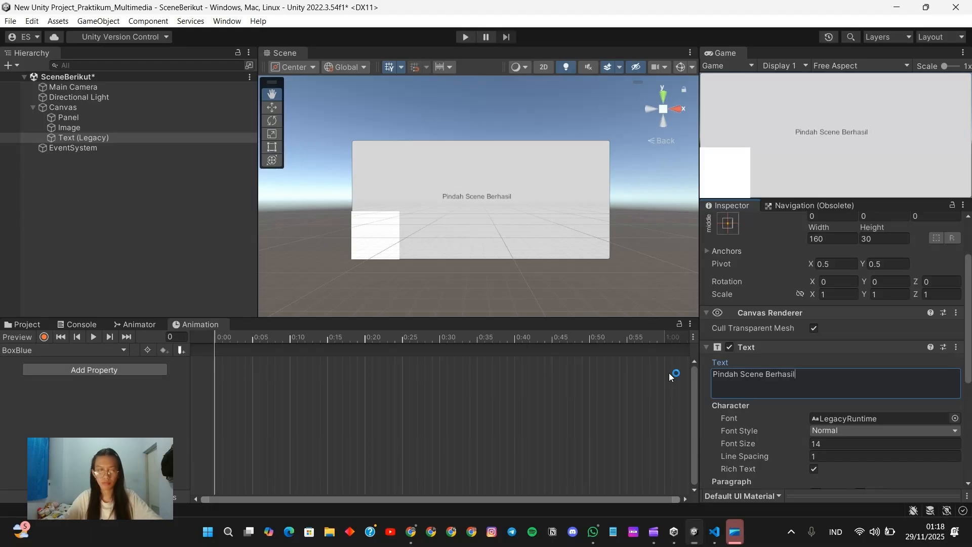
Step: Compare the caption with the PDF in Chrome, then in Unity centre it both ways and enable Best Fit with a maximum size of 100
key("alt+Tab")
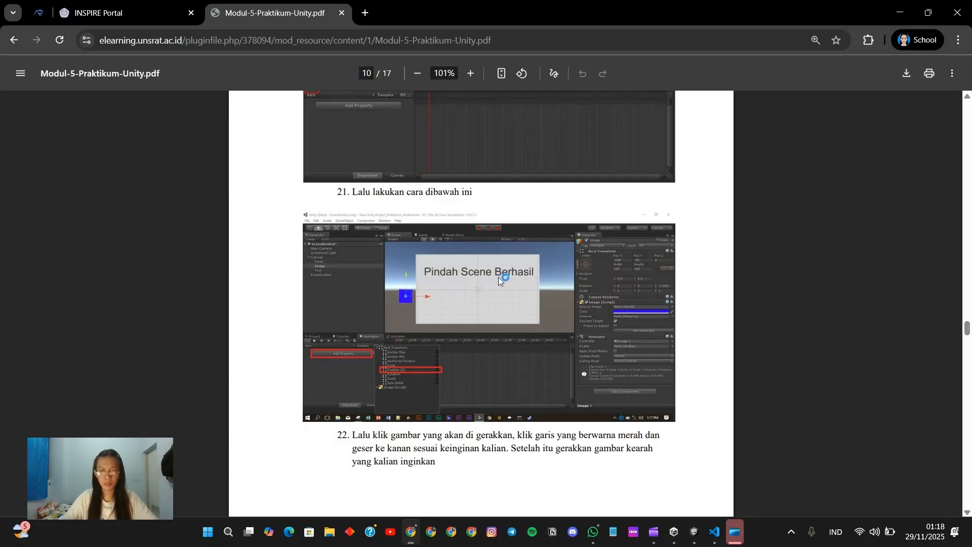
key("alt+Tab")
scroll(845, 427, "down", 5)
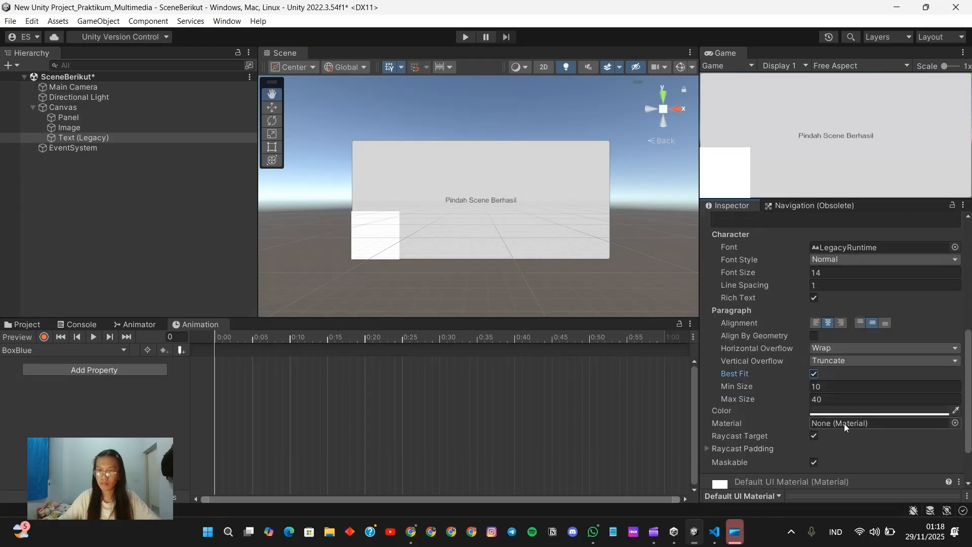
left_click(838, 399)
type("100")
scroll(837, 398, "up", 4)
Step: Enlarge the caption to span most of the panel's width and move it to the panel's upper part, comparing with the PDF in Chrome
left_click(272, 134)
left_click_drag(531, 199, 546, 200)
left_click_drag(482, 177, 484, 127)
left_click_drag(532, 200, 571, 219)
left_click(272, 147)
left_click_drag(540, 207, 557, 172)
key("alt+Tab")
key("alt+Tab")
left_click(611, 233)
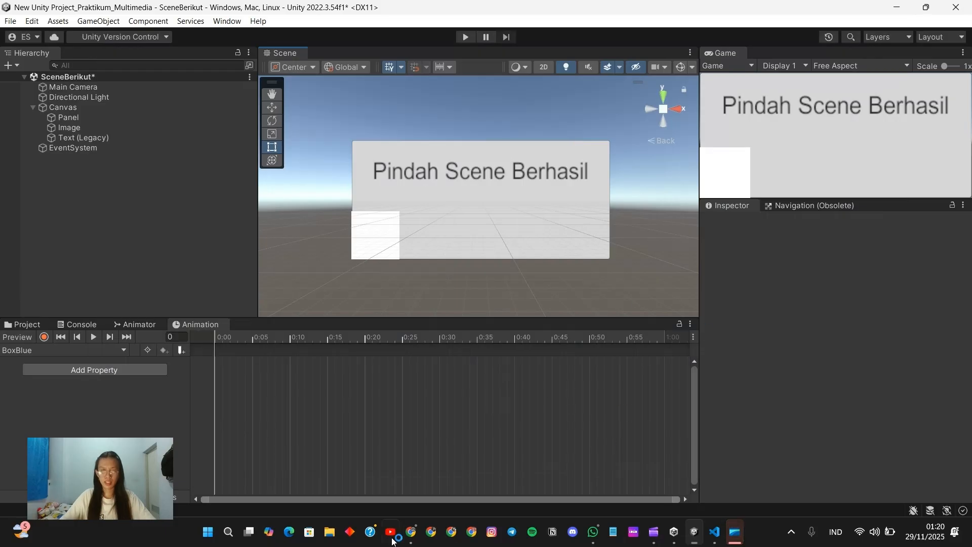
Step: Examine the illustration of step 21 in the Modul 5 PDF in Chrome and return to Unity
left_click(414, 538)
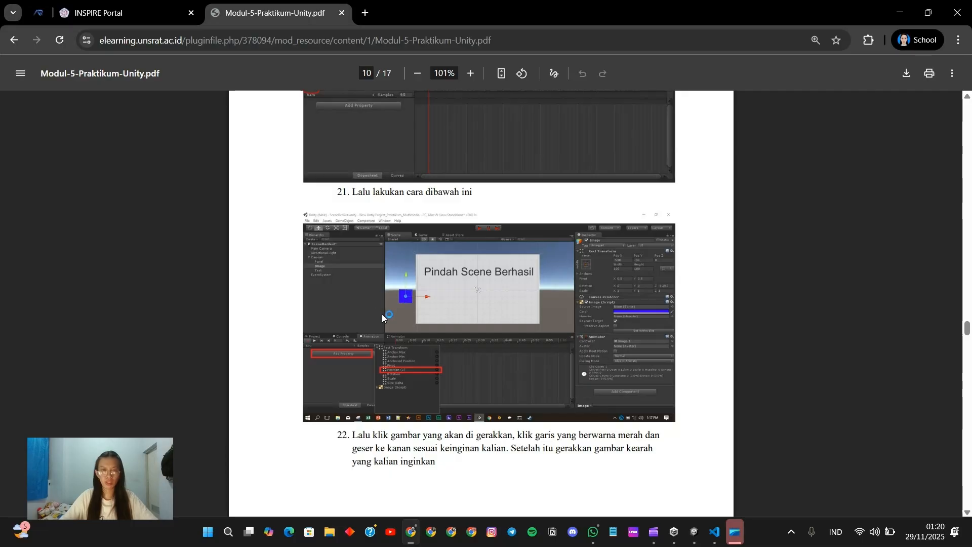
scroll(381, 314, "up", 4, "ctrl")
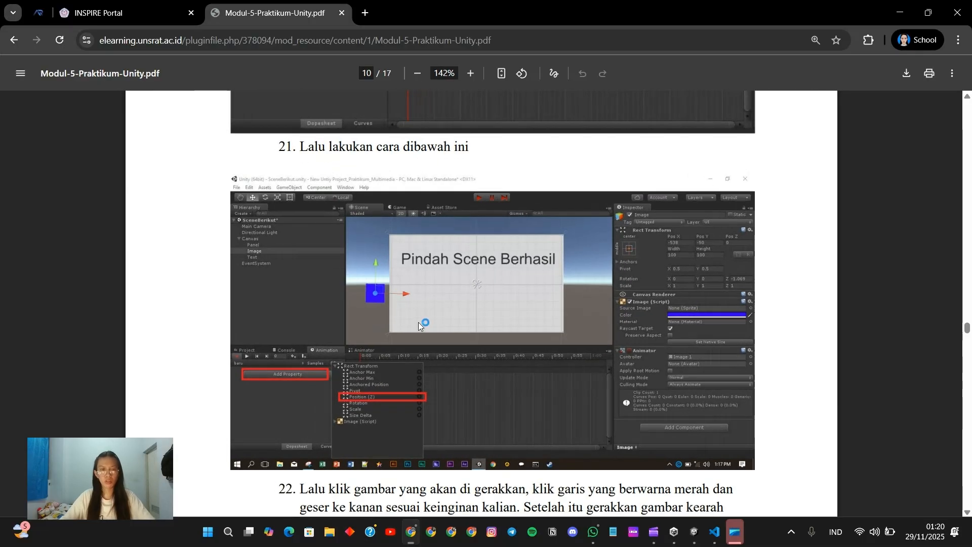
key("alt+Tab")
Step: Change the colour of the Canvas's Image from white to fully saturated blue
left_click(108, 126)
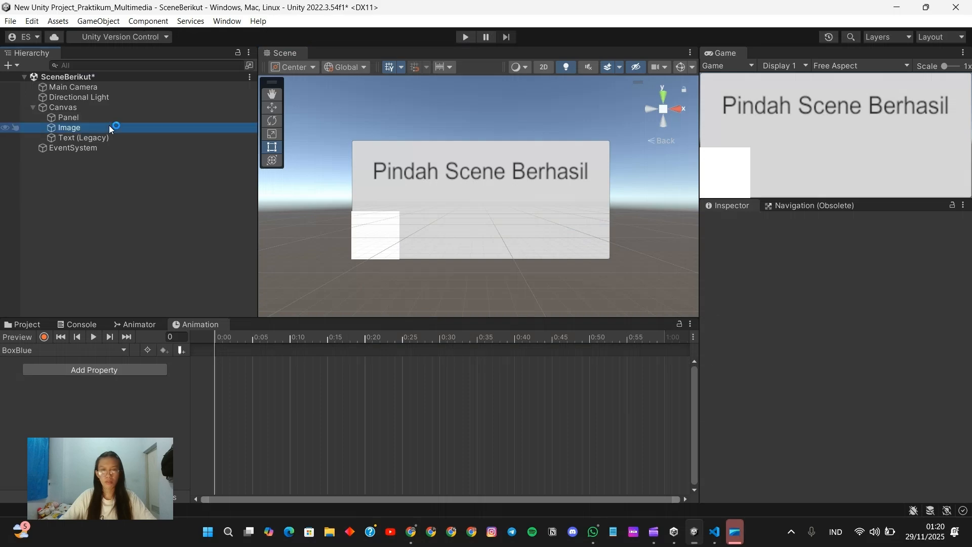
scroll(835, 405, "down", 2)
left_click(850, 412)
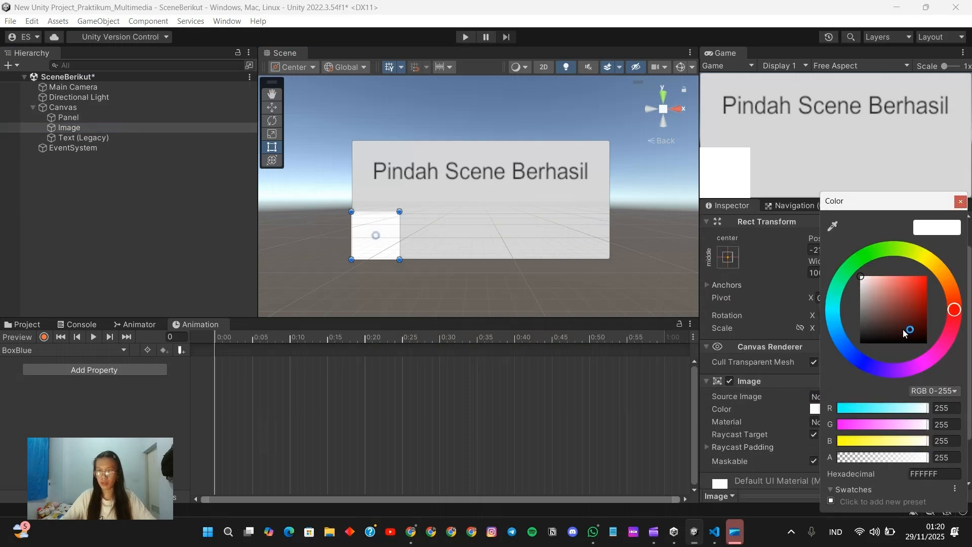
left_click_drag(877, 358, 880, 335)
left_click_drag(910, 291, 928, 278)
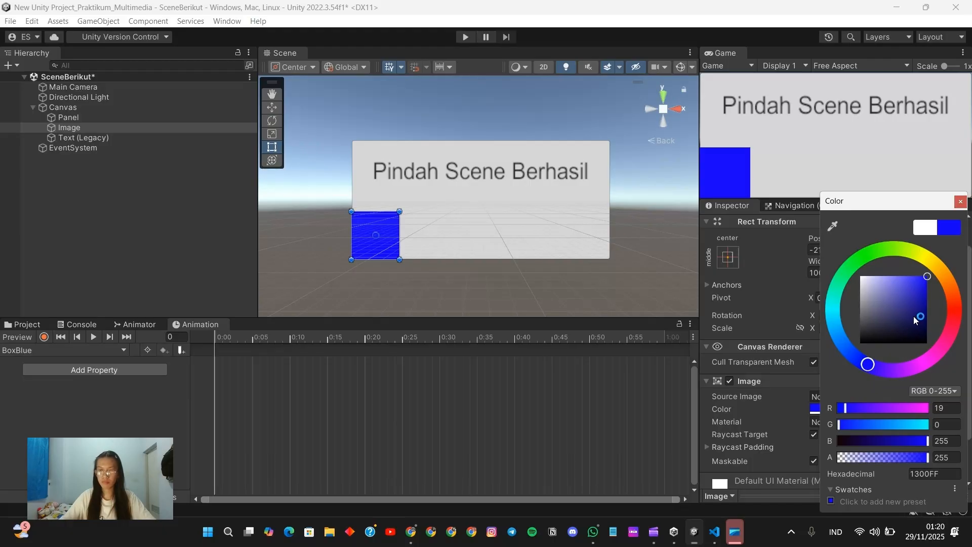
left_click(868, 367)
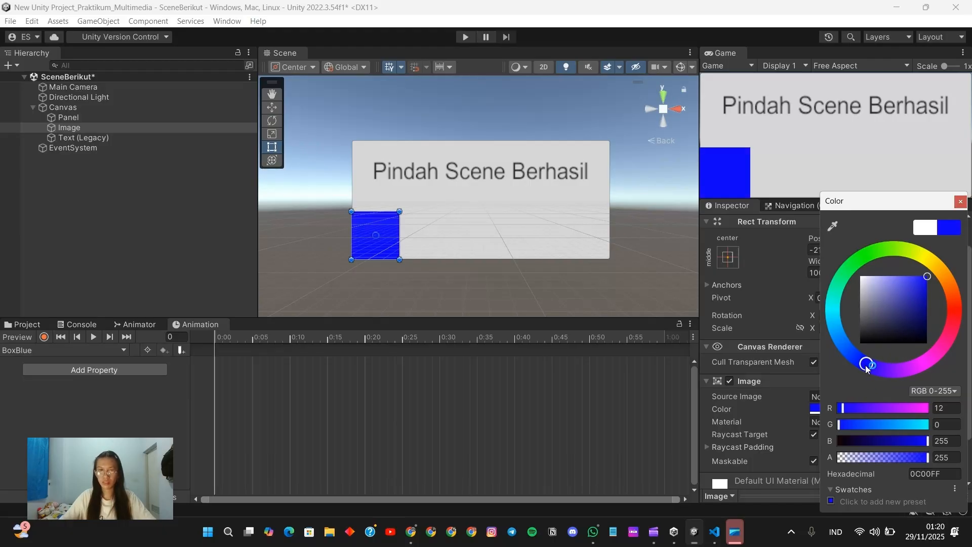
left_click_drag(866, 366, 863, 365)
Step: Reread steps 20 to 22 of the Modul 5 PDF in Chrome on recording, adding a position property and moving the image, and return to Unity
key("alt+Tab")
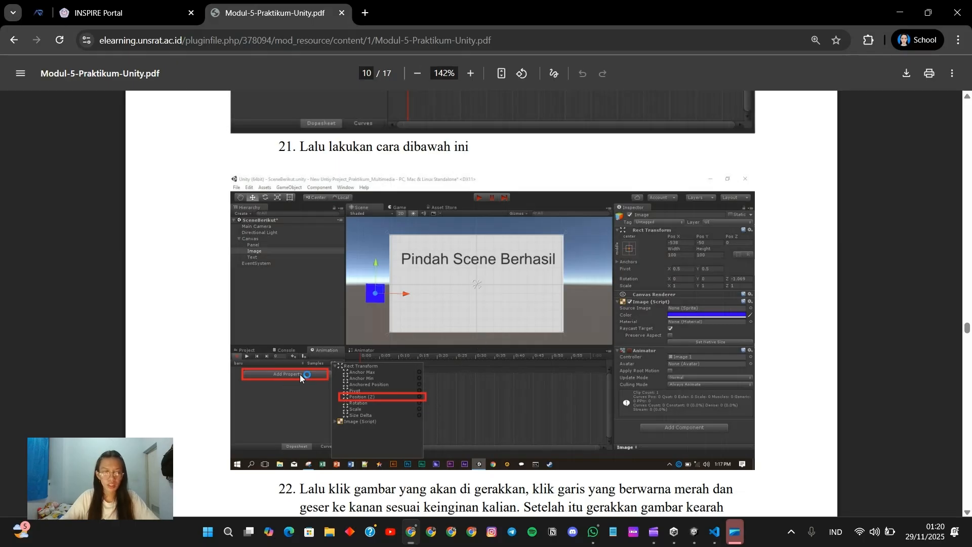
scroll(324, 349, "up", 3)
scroll(350, 348, "down", 3)
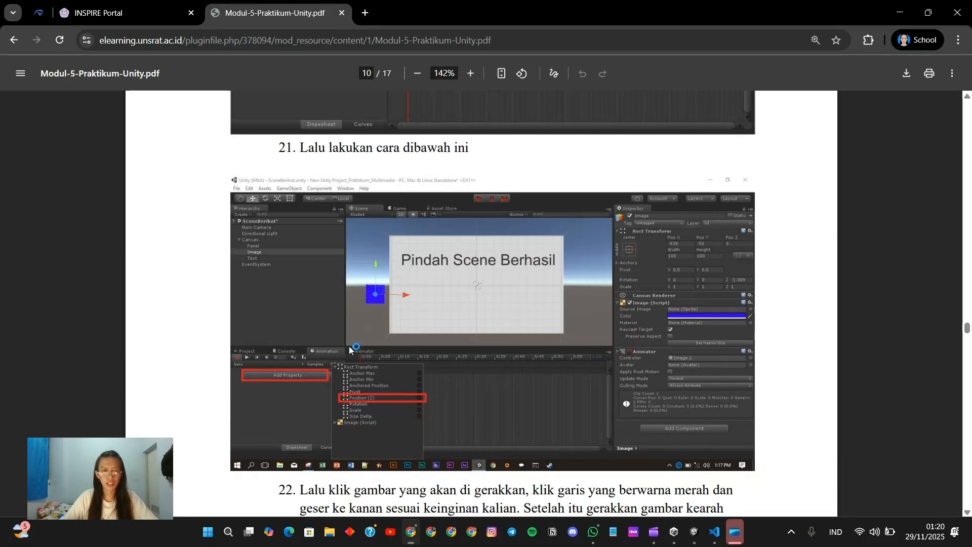
scroll(350, 347, "up", 3)
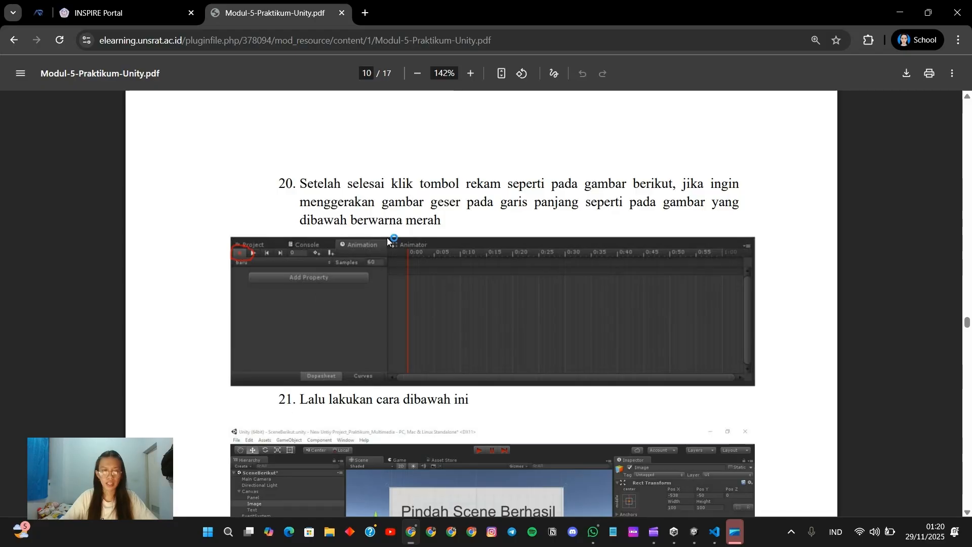
scroll(518, 394, "down", 2)
scroll(474, 296, "up", 2)
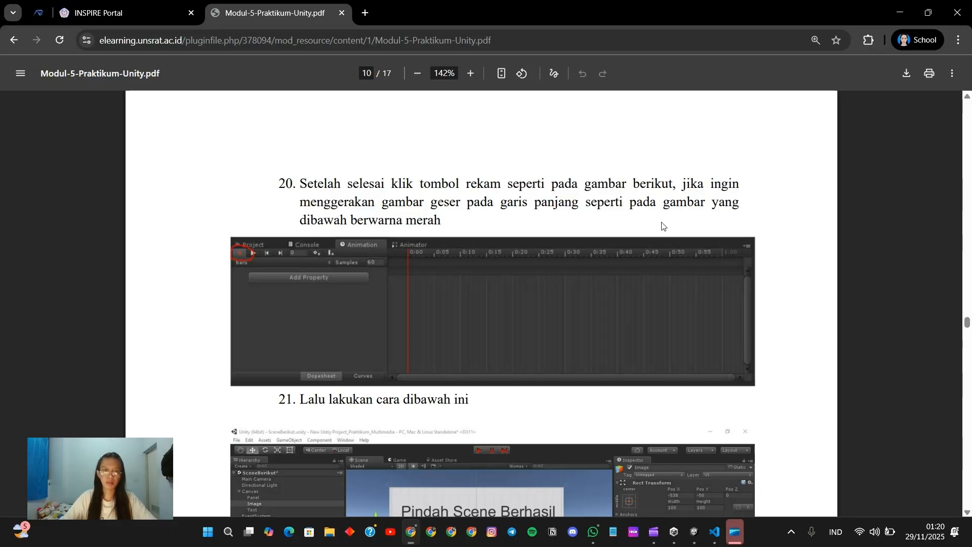
scroll(420, 372, "down", 3)
scroll(420, 373, "down", 2)
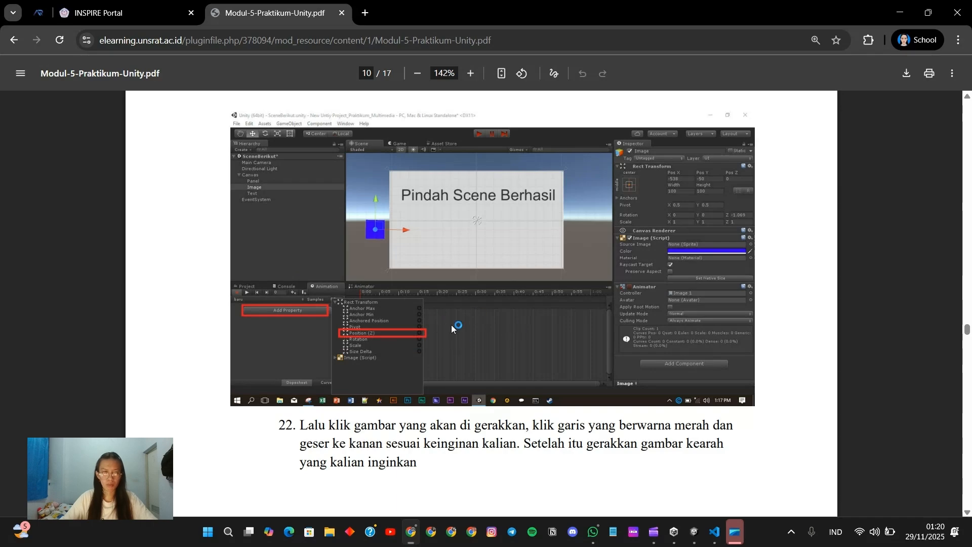
key("alt+Tab")
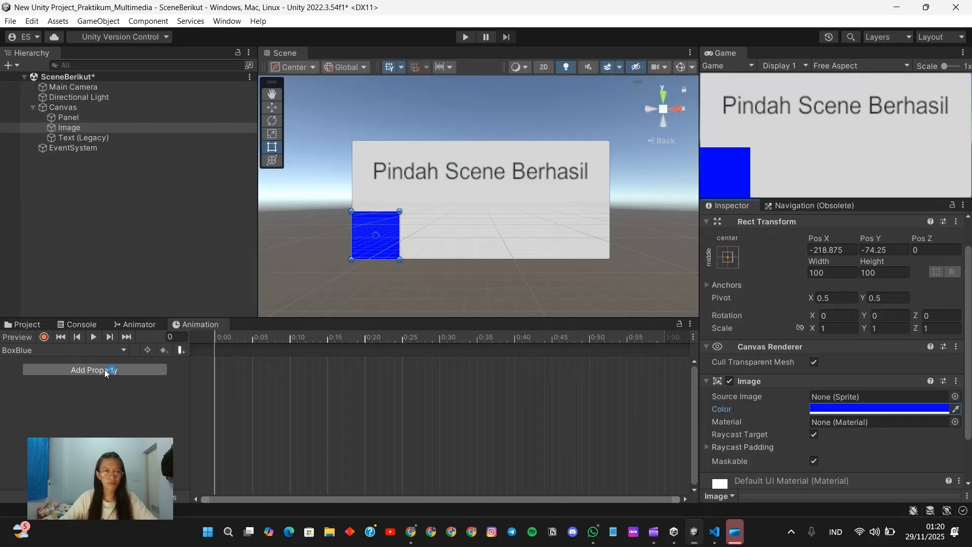
Step: Check the blue square's starting place in the PDF in Chrome and move the Image in Unity beyond the panel's left edge, to about X -288
key("alt+Tab")
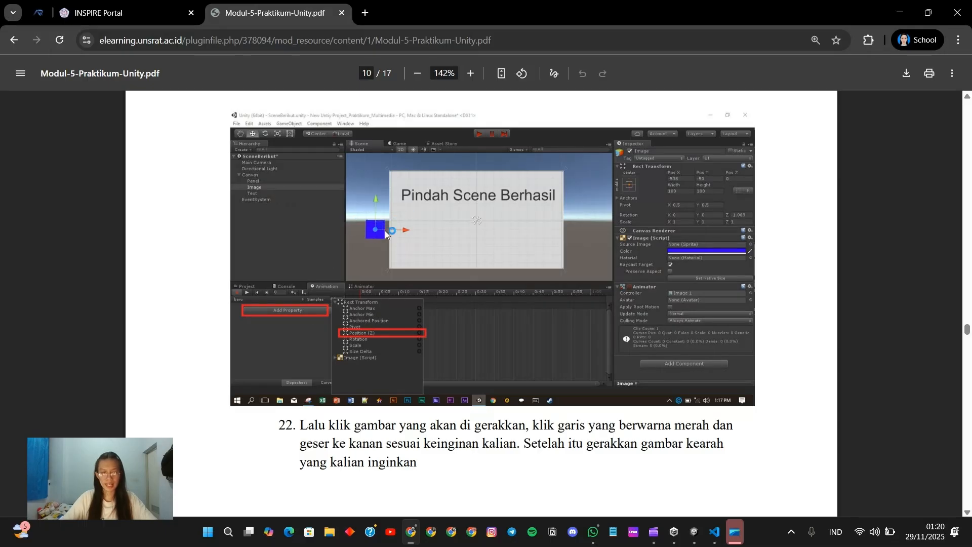
key("alt+Tab")
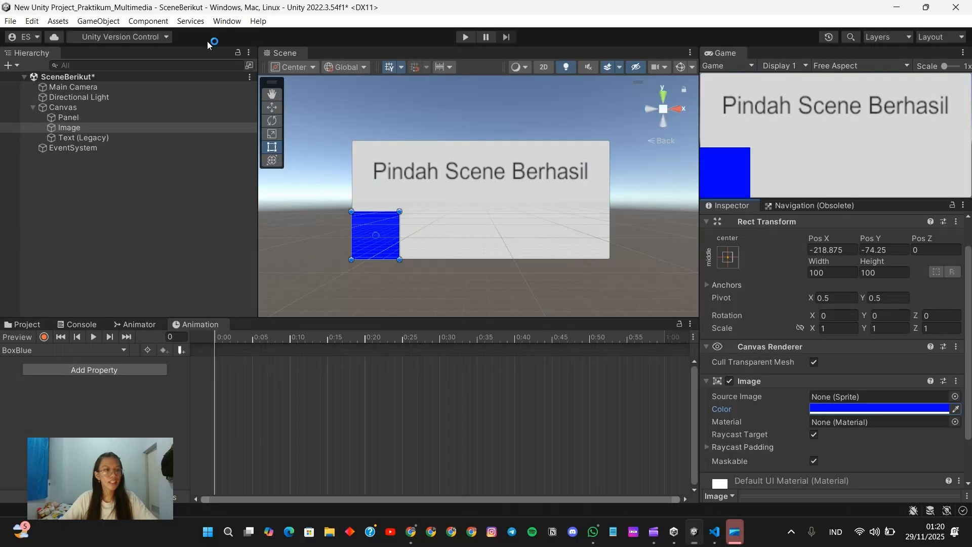
left_click(272, 107)
left_click_drag(427, 236, 379, 232)
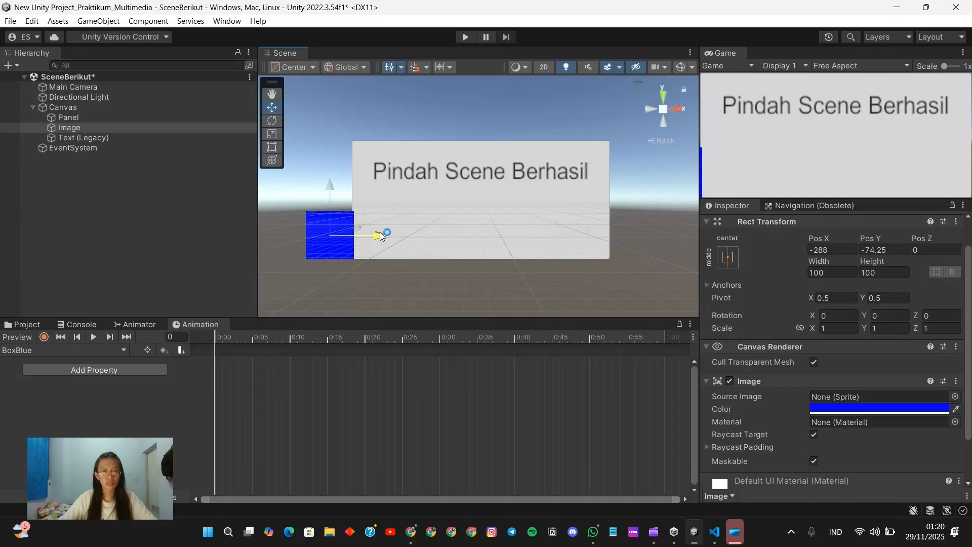
Step: Resize the Image to 60 by 60 and place it beside the panel at about X -308, Y -45
mouse_move(329, 200)
left_mouse_down()
mouse_move(330, 185)
mouse_move(315, 206)
mouse_move(327, 227)
mouse_move(314, 208)
left_mouse_up()
key("t")
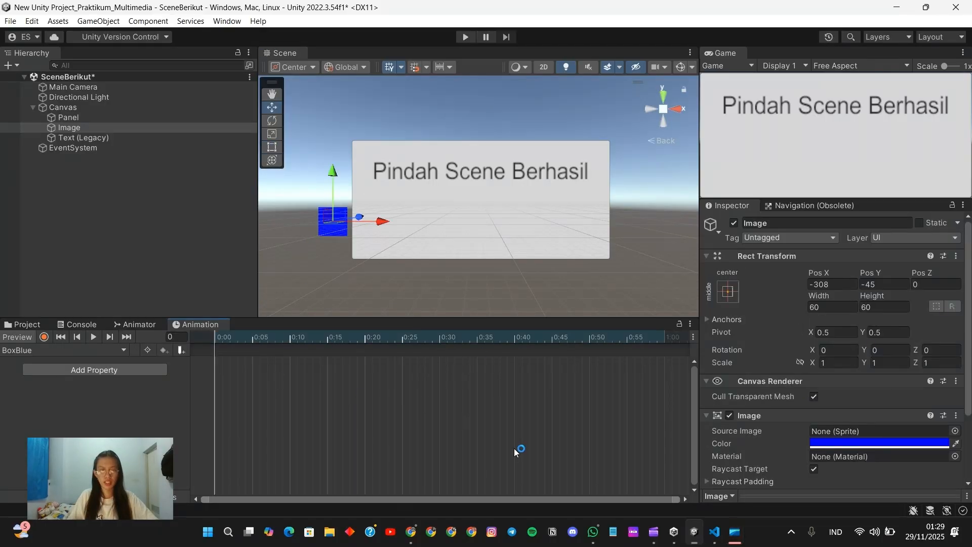
Step: Read steps 21 and 22 of the Modul 5 PDF in Chrome on the position property and moving the image across the panel, and return to Unity
left_click(412, 538)
scroll(463, 387, "up", 3)
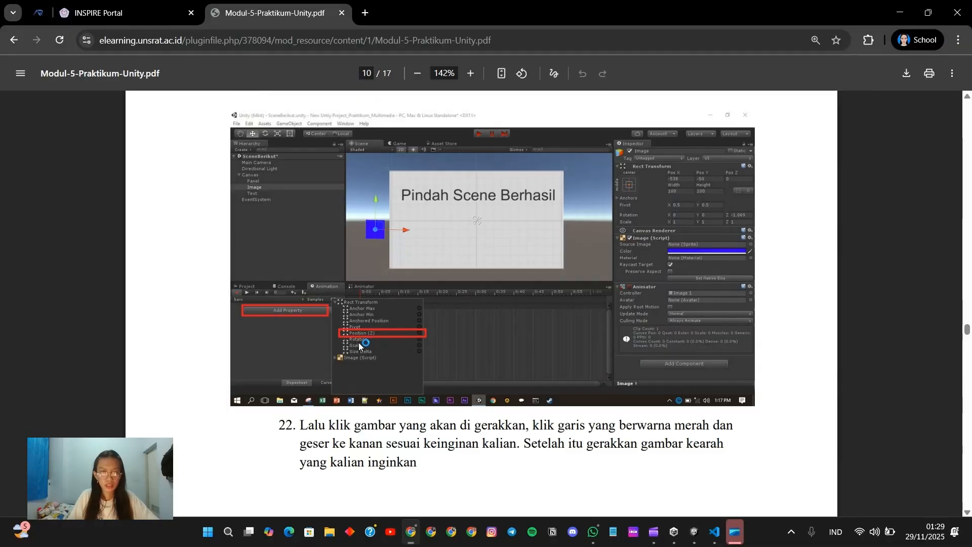
scroll(403, 367, "down", 3)
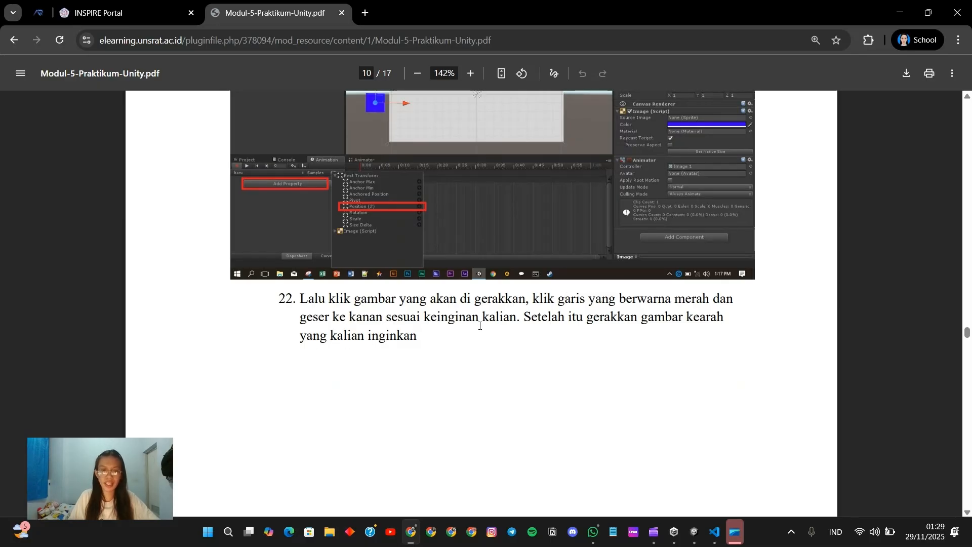
scroll(594, 320, "down", 1)
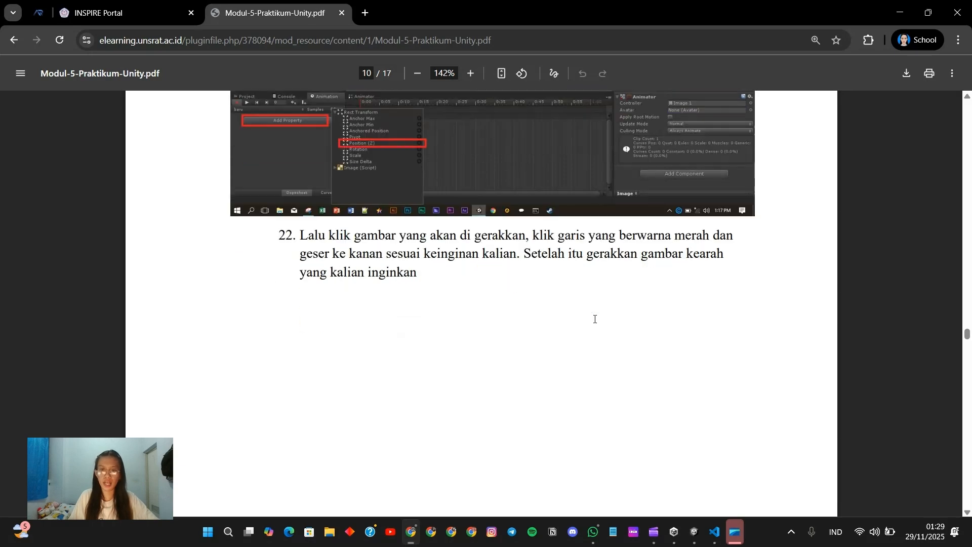
scroll(595, 319, "down", 5)
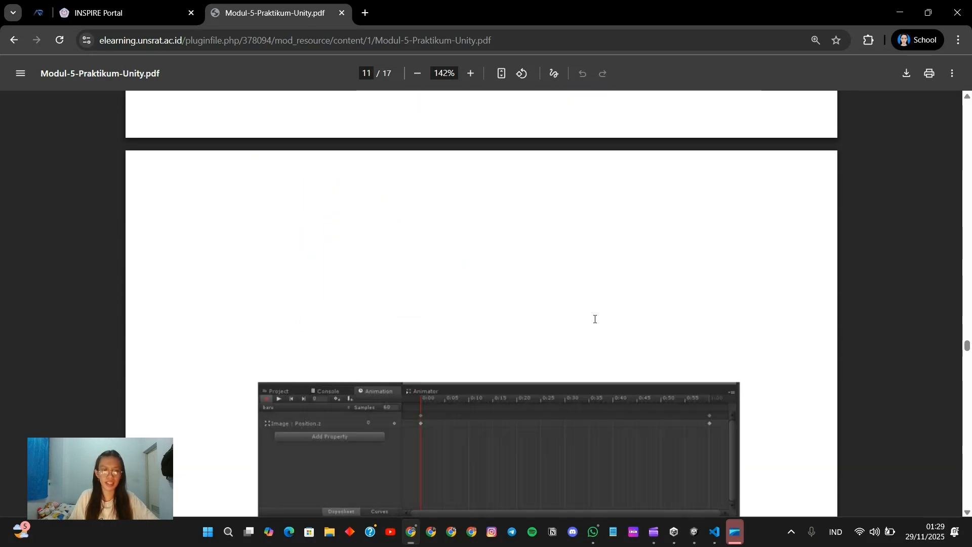
scroll(595, 319, "down", 1)
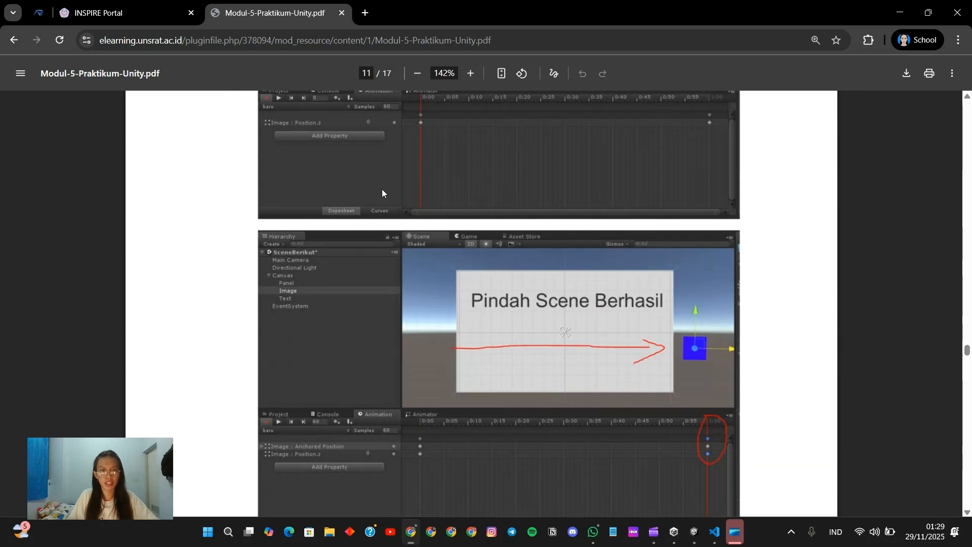
scroll(385, 190, "up", 1)
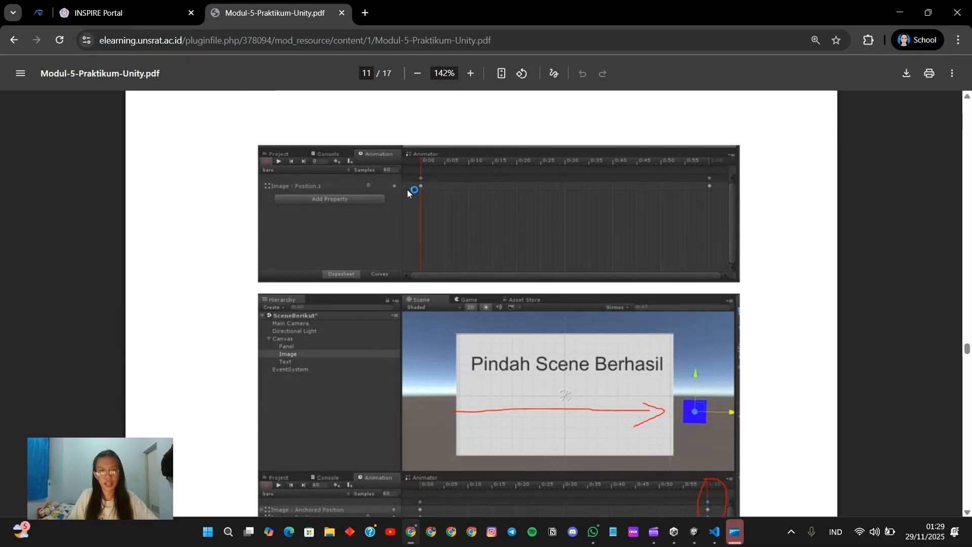
scroll(518, 309, "down", 3)
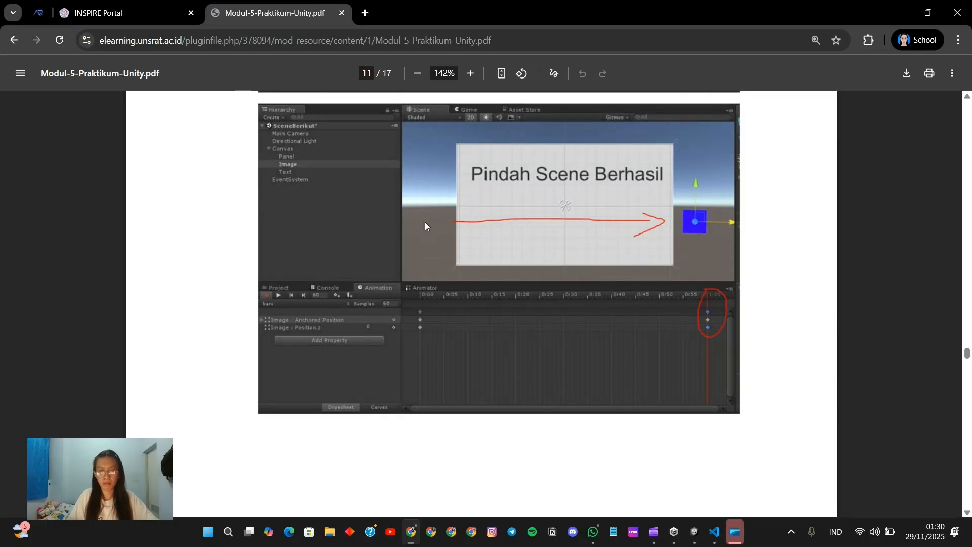
scroll(471, 317, "down", 6)
scroll(469, 320, "up", 6)
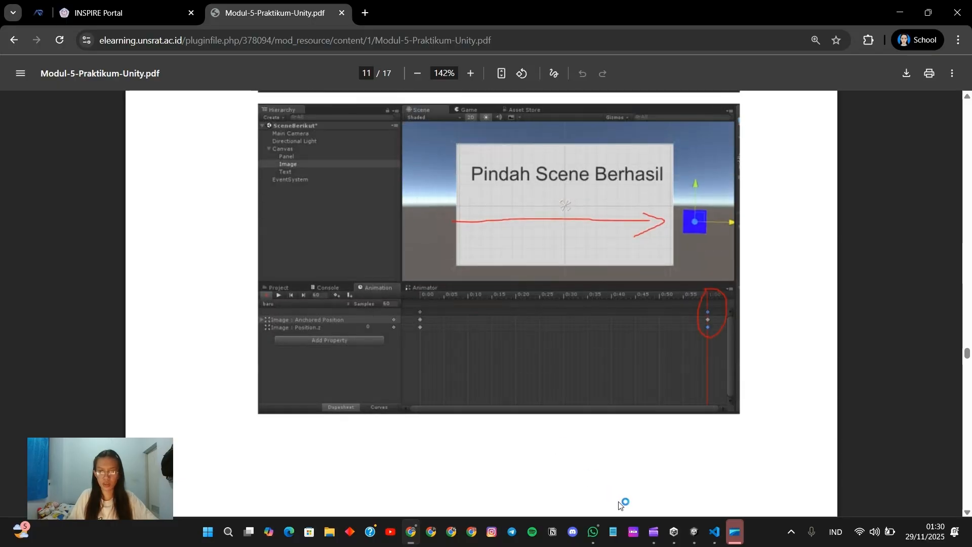
left_click(695, 533)
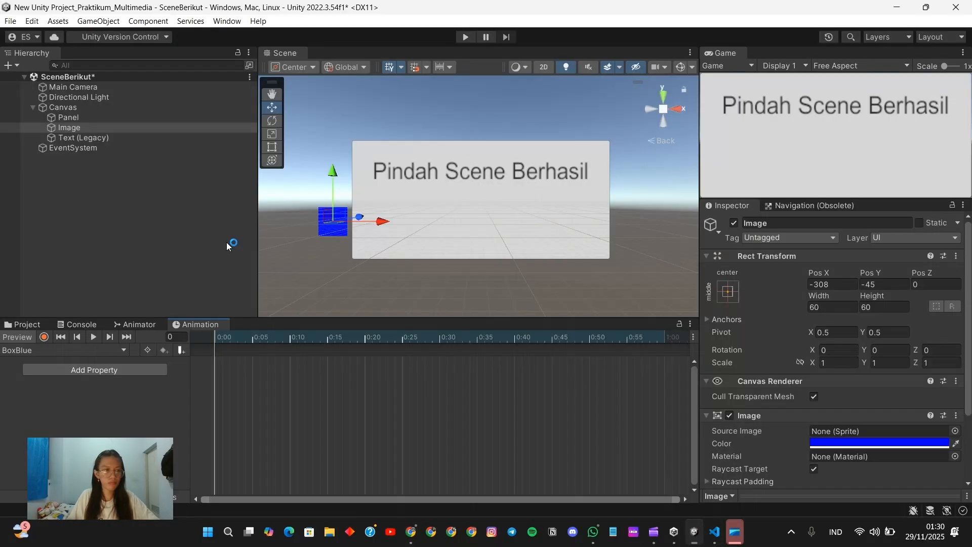
Step: Add the Image's Rect Transform Position property to the BoxBlue animation
left_click(121, 366)
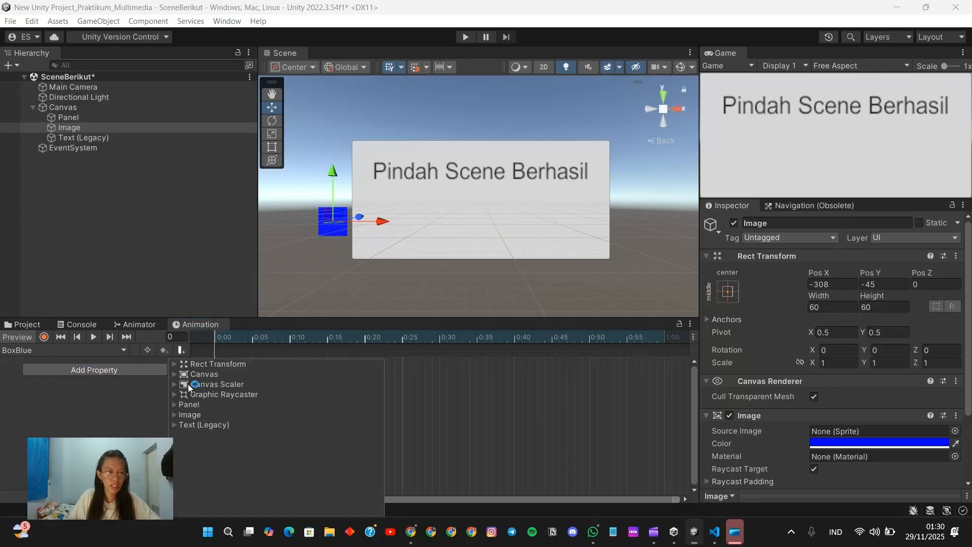
left_click(174, 415)
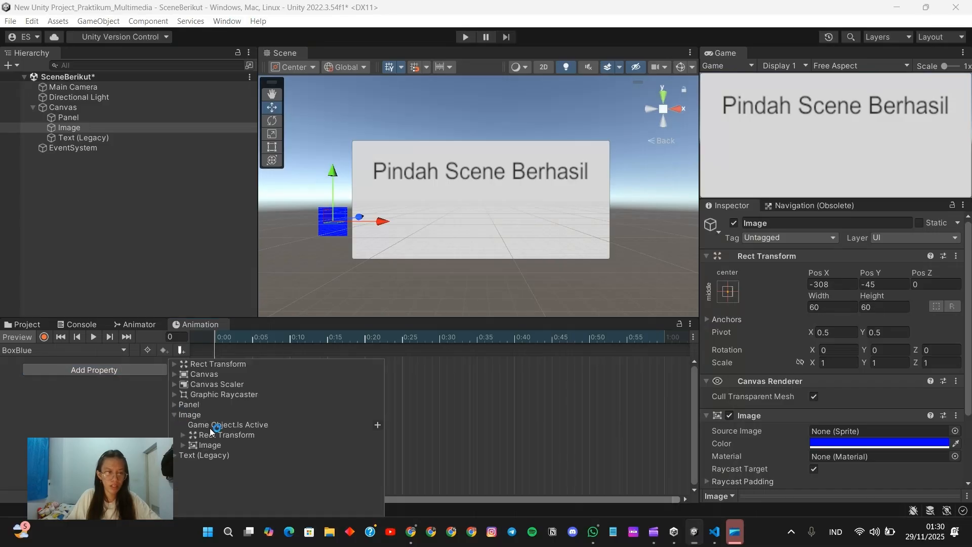
left_click(183, 435)
scroll(254, 440, "down", 2)
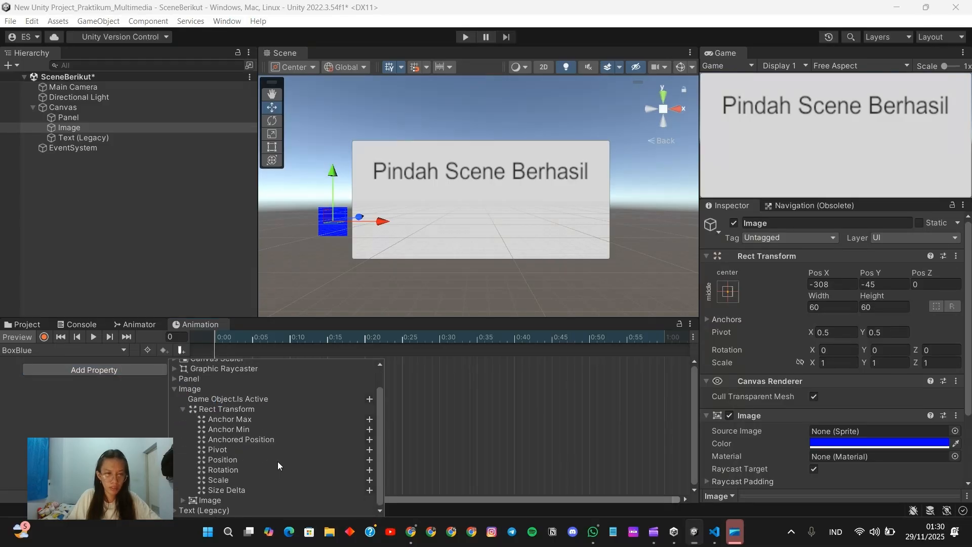
left_click(370, 460)
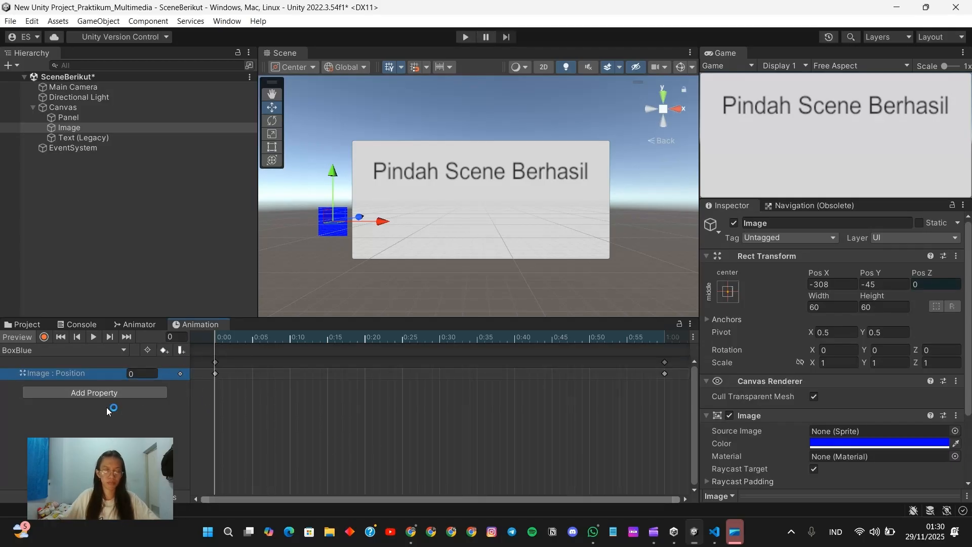
Step: Record the Image moving across the panel to about X 299 at frame 61, stop recording and play the clip
left_click(44, 339)
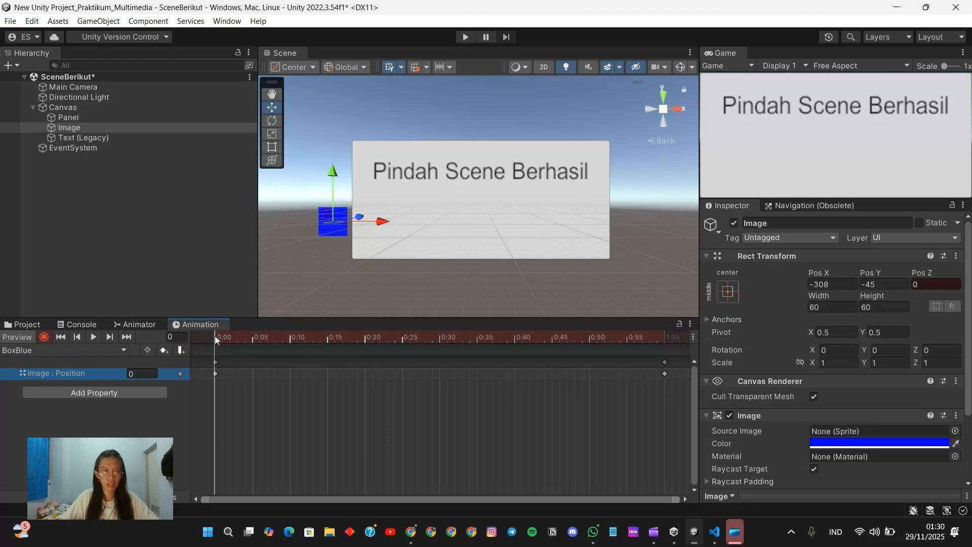
left_click_drag(215, 336, 670, 350)
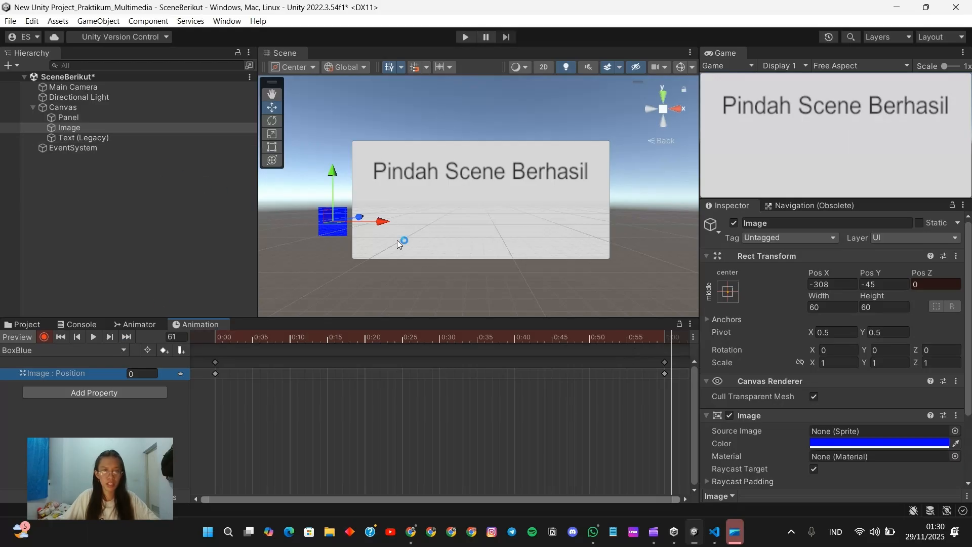
left_click_drag(377, 222, 669, 262)
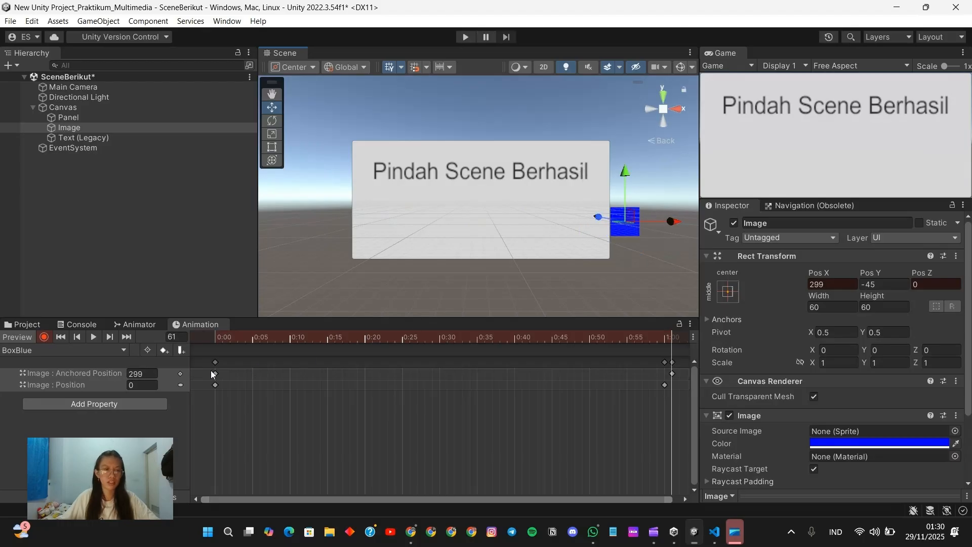
left_click(45, 336)
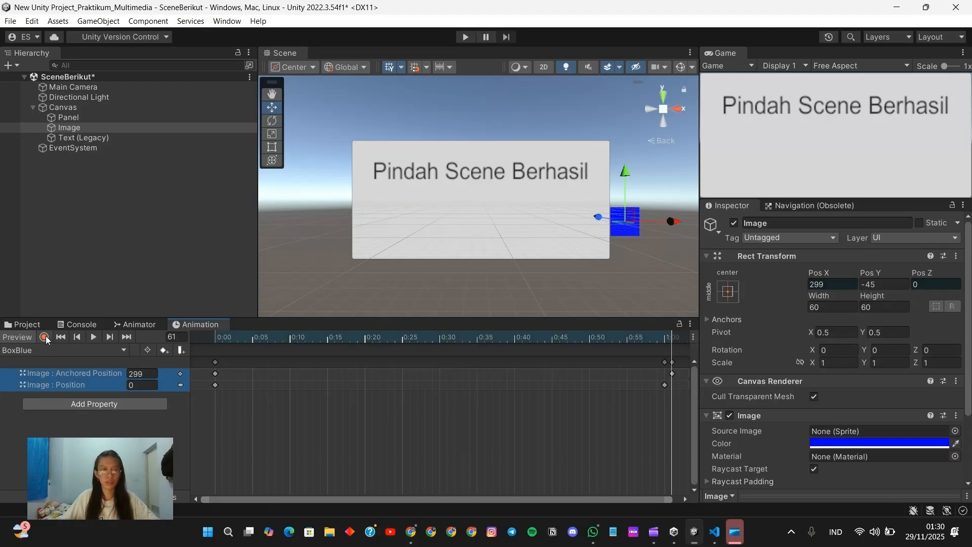
left_click(94, 338)
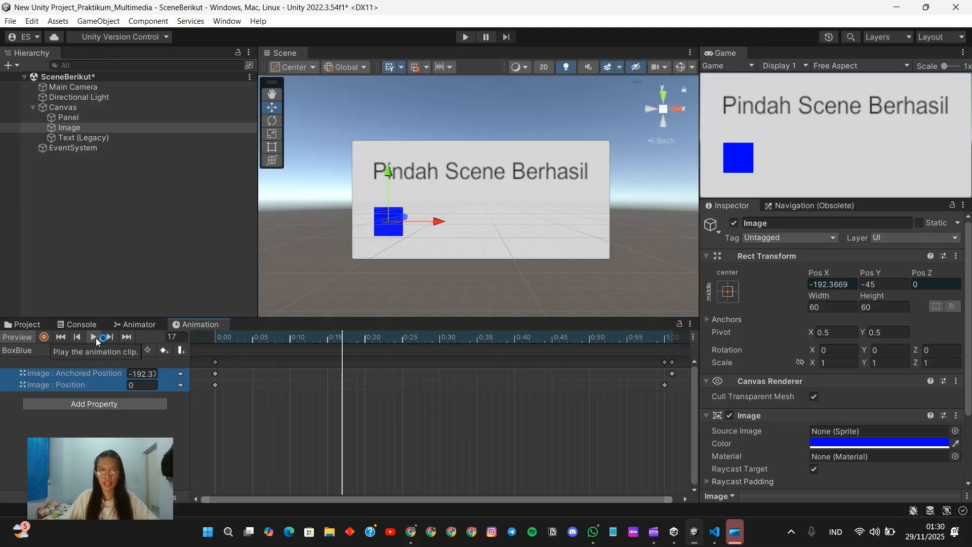
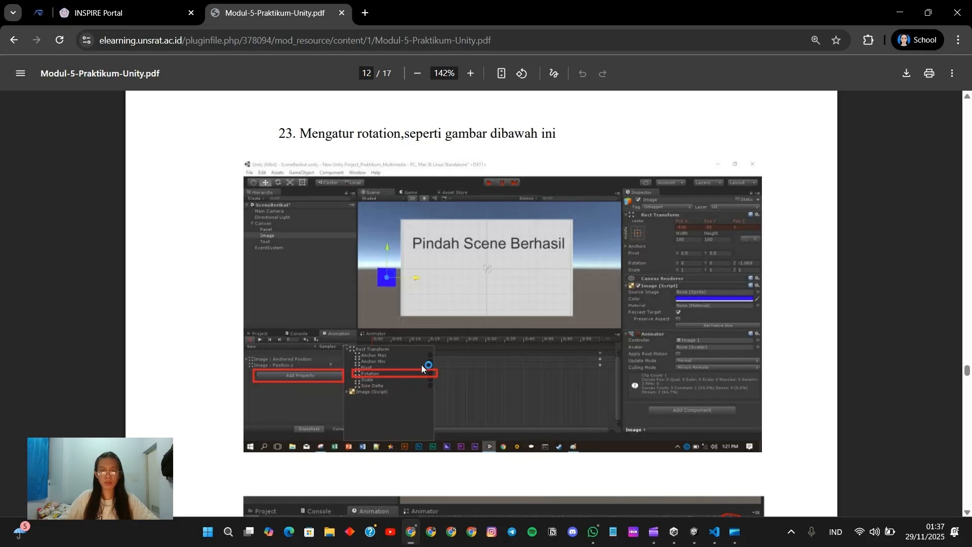
Step: Read step 23 of the Modul 5 PDF on the rotation property and its Z value, and return to Unity
scroll(422, 365, "down", 5)
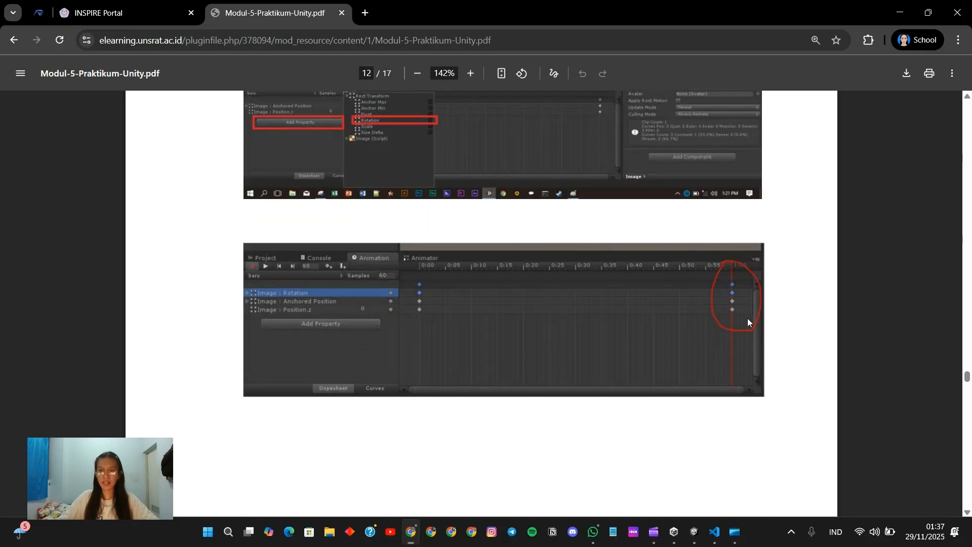
scroll(729, 330, "down", 10)
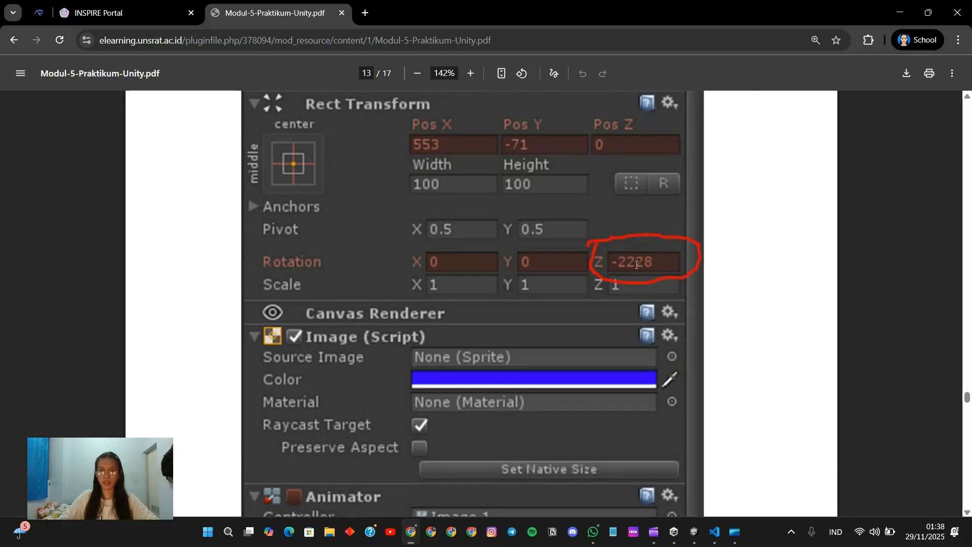
left_click(695, 532)
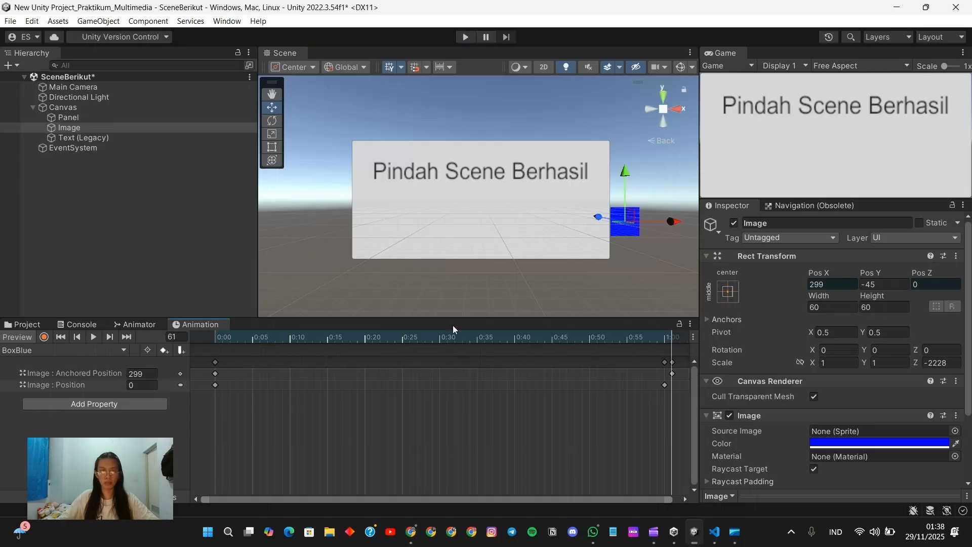
Step: Start recording at frame 61 and add the Image's Rect Transform Rotation property to the BoxBlue animation
left_click(45, 337)
left_click(116, 405)
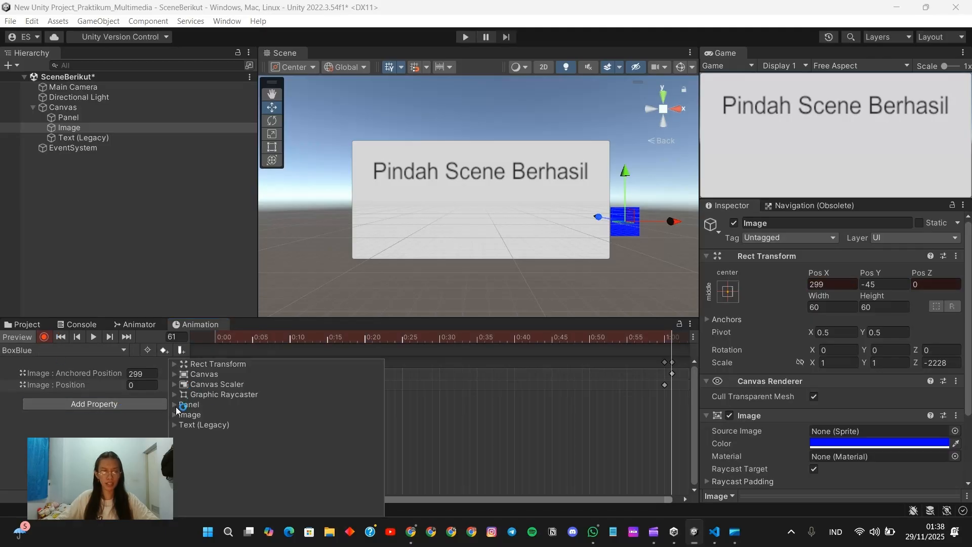
left_click(175, 414)
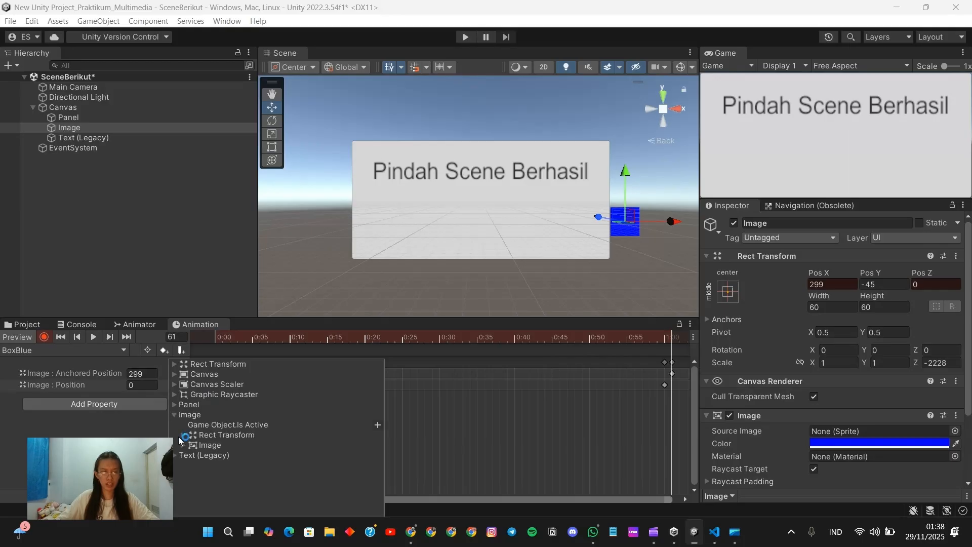
left_click(184, 435)
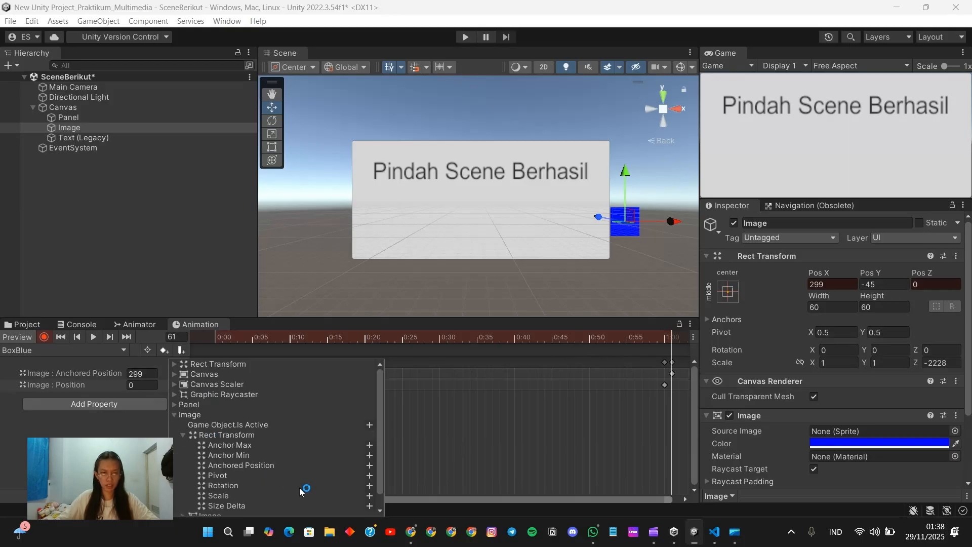
left_click(370, 486)
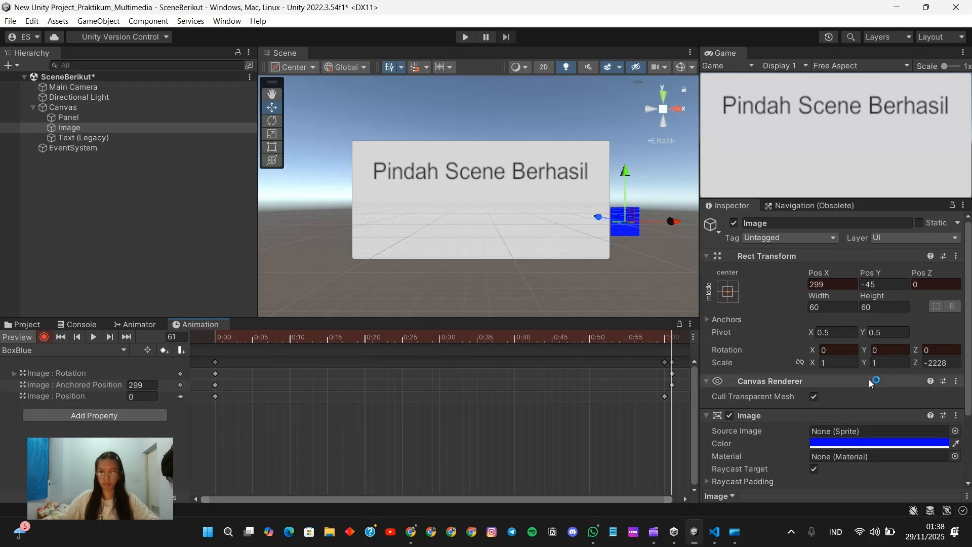
Step: Set the Image's Z rotation to -2228 at frame 61, stop recording and play the clip
left_click(942, 351)
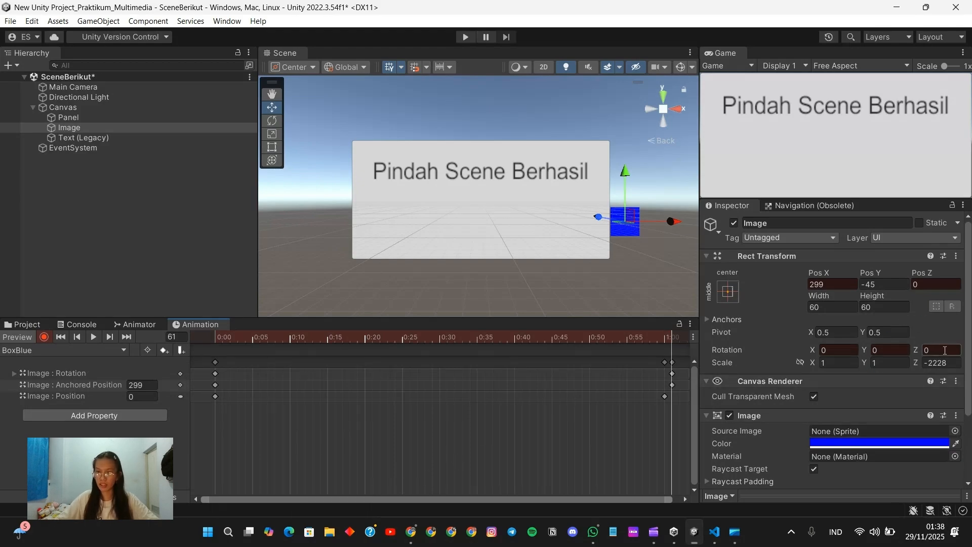
double_click(945, 351)
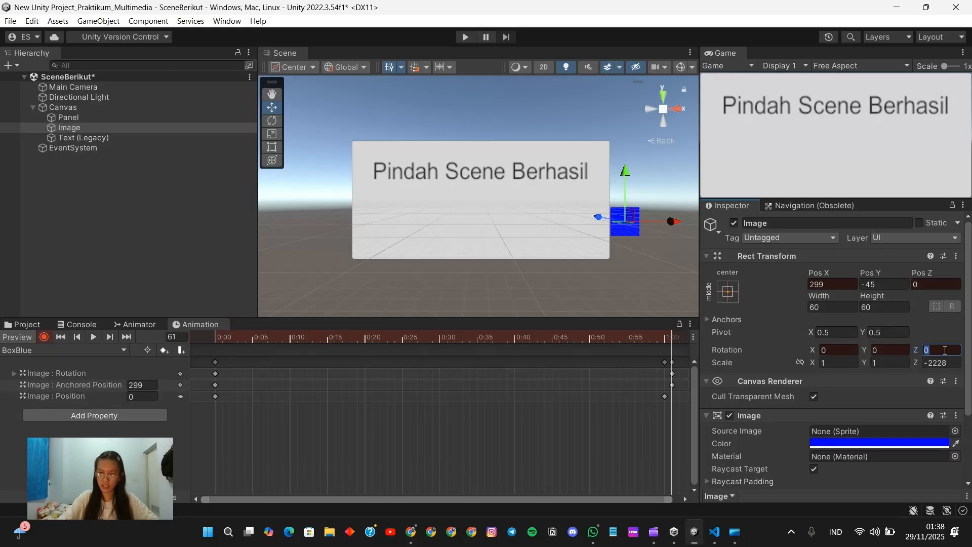
type("-222")
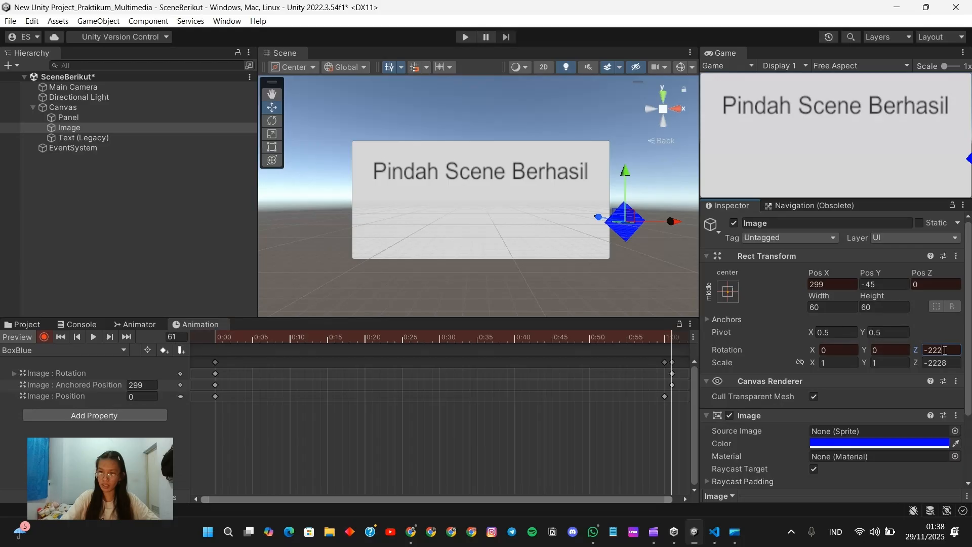
type("8")
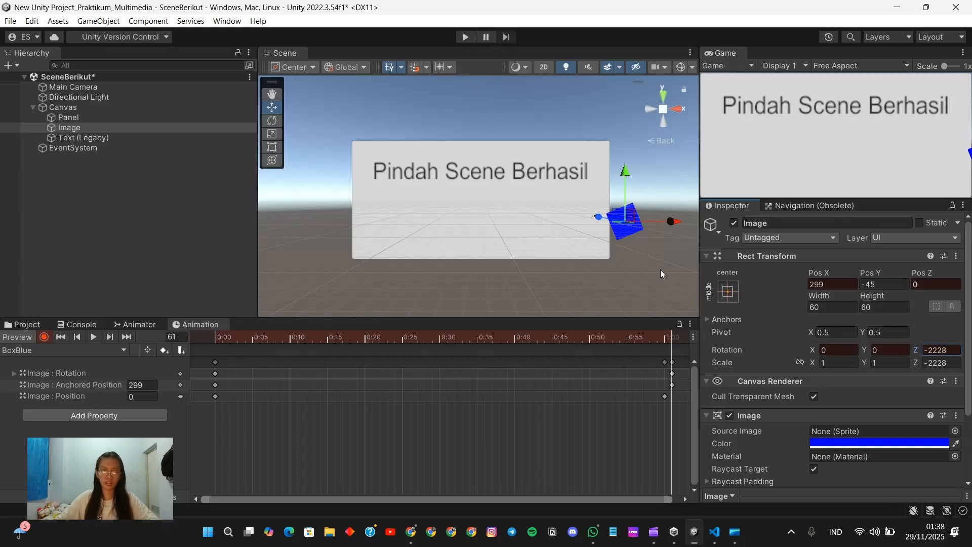
left_click(45, 337)
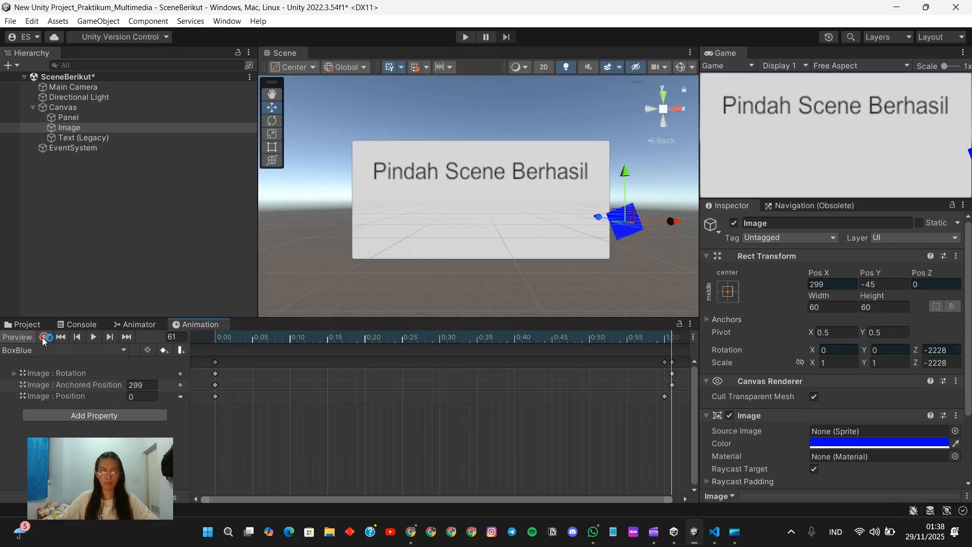
left_click(94, 337)
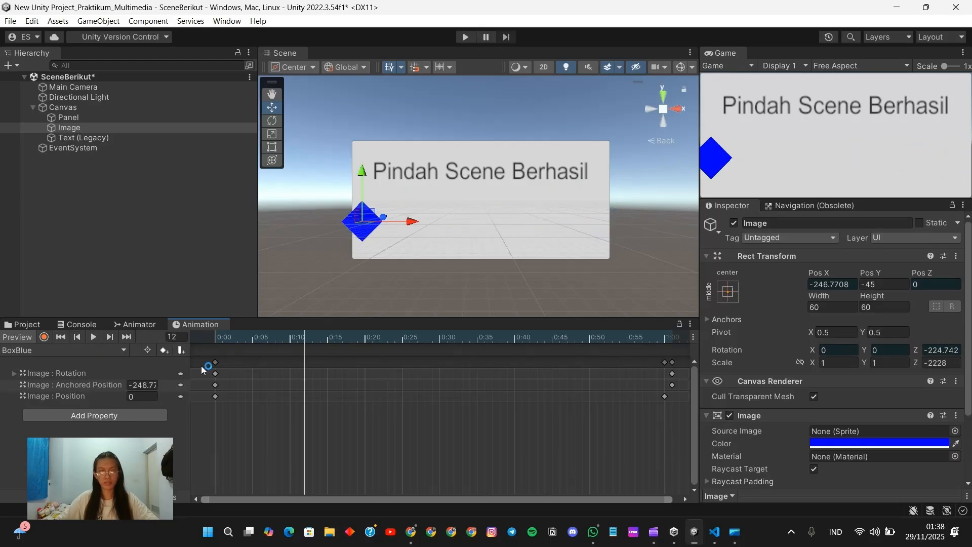
Step: Look through the instructions following the rotation setting in the Modul 5 PDF in Chrome and return to Unity
left_click(407, 542)
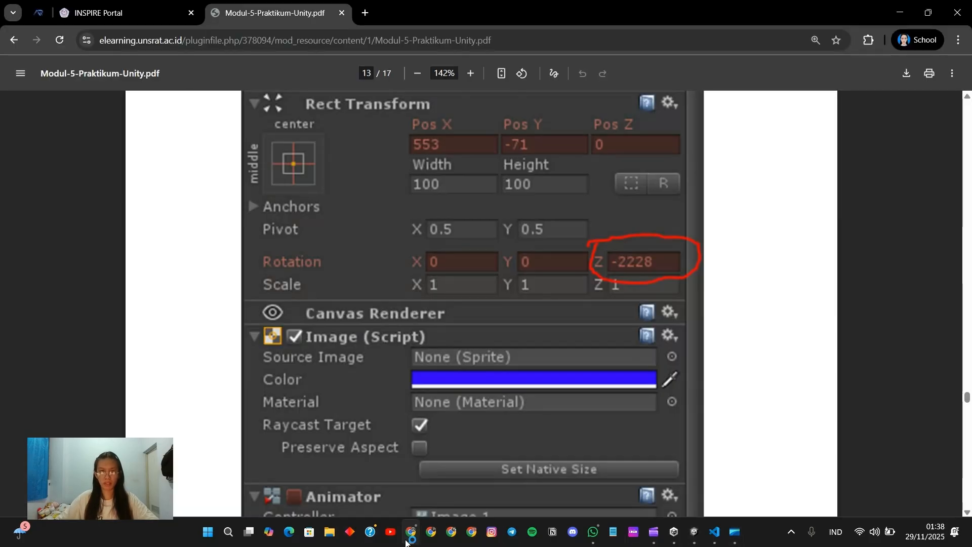
scroll(500, 414, "down", 15)
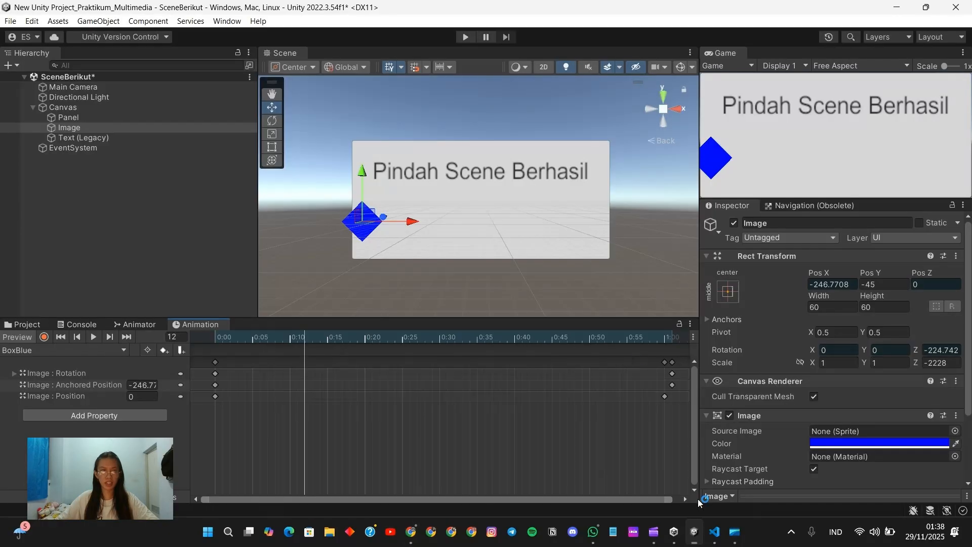
Step: Save the SceneBerikut scene
left_click(694, 532)
left_click(11, 21)
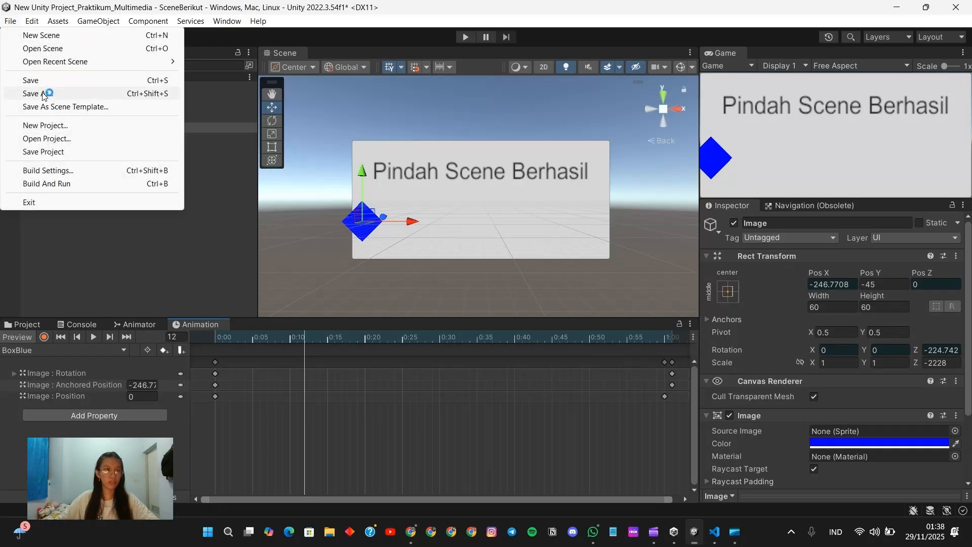
left_click(54, 82)
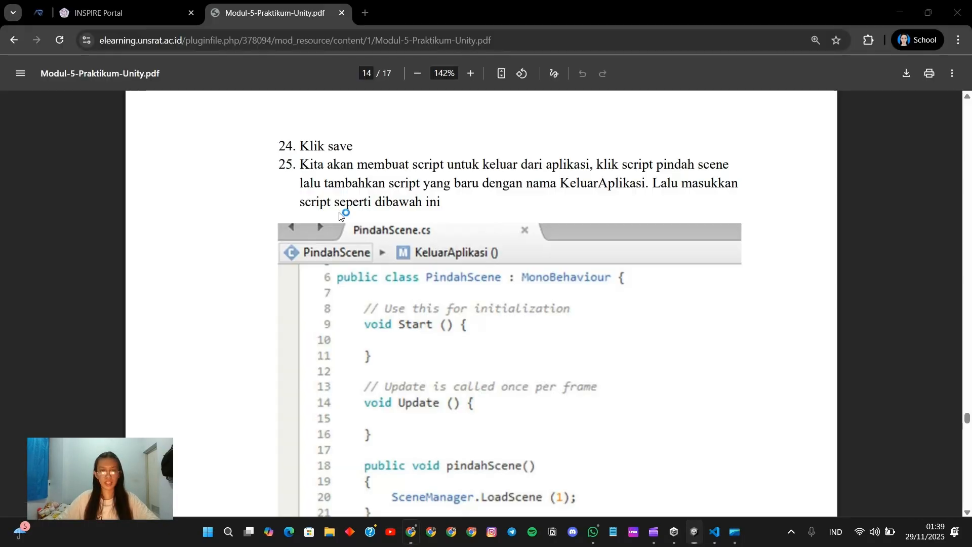
Step: Read step 25 of the Modul 5 PDF on adding KeluarAplikasi to the PindahScene script, and return to Unity
key("alt+Tab")
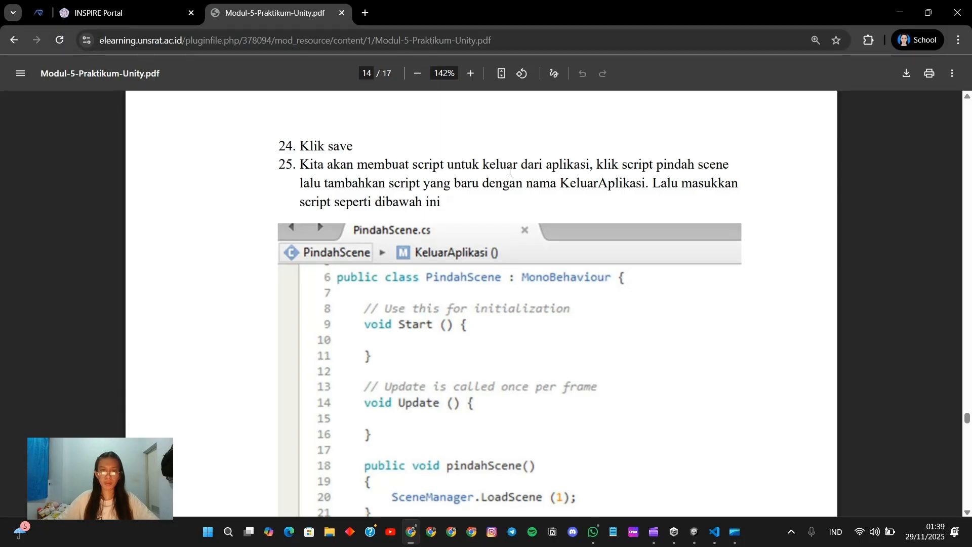
scroll(510, 171, "down", 1)
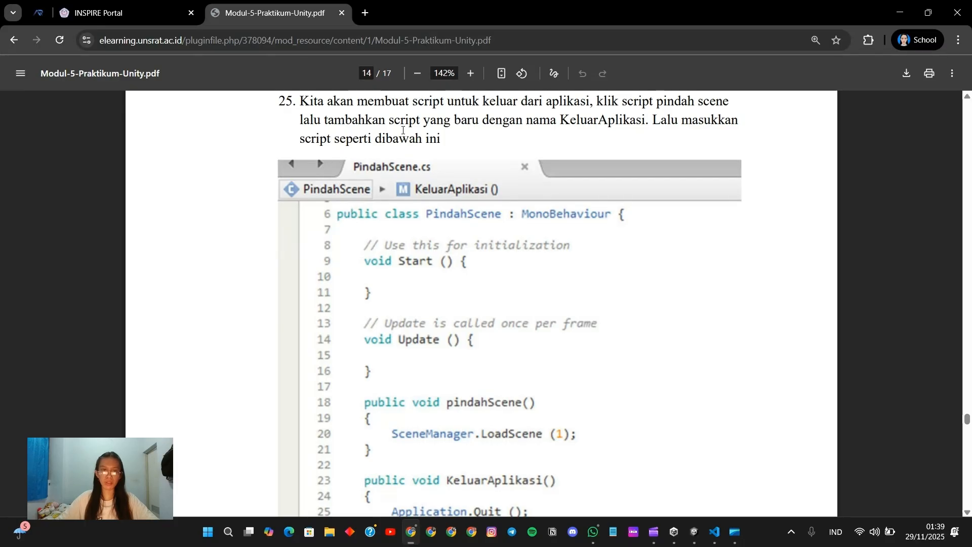
scroll(410, 145, "down", 3)
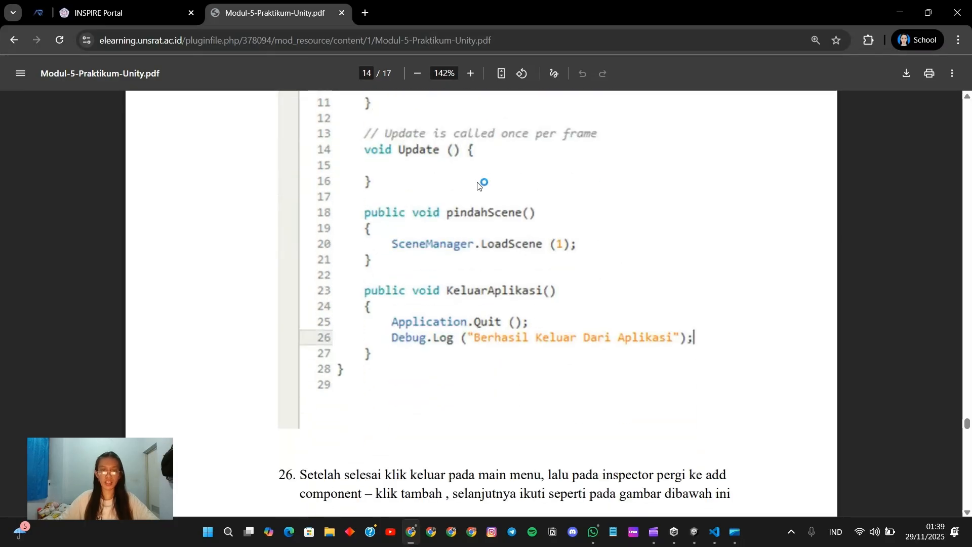
key("alt+Tab")
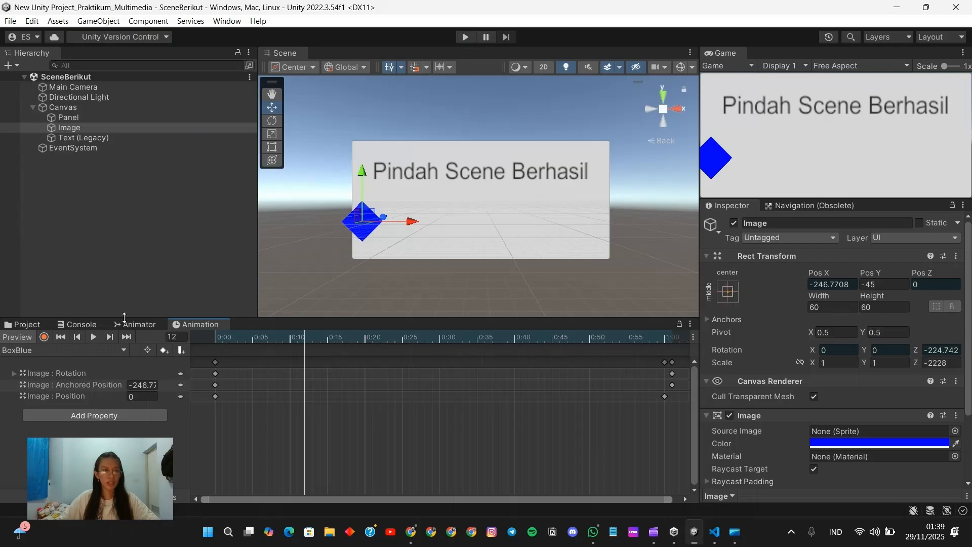
Step: Open the MainMenu scene from the project's Scenes folder and expand its Canvas in the hierarchy
left_click(30, 325)
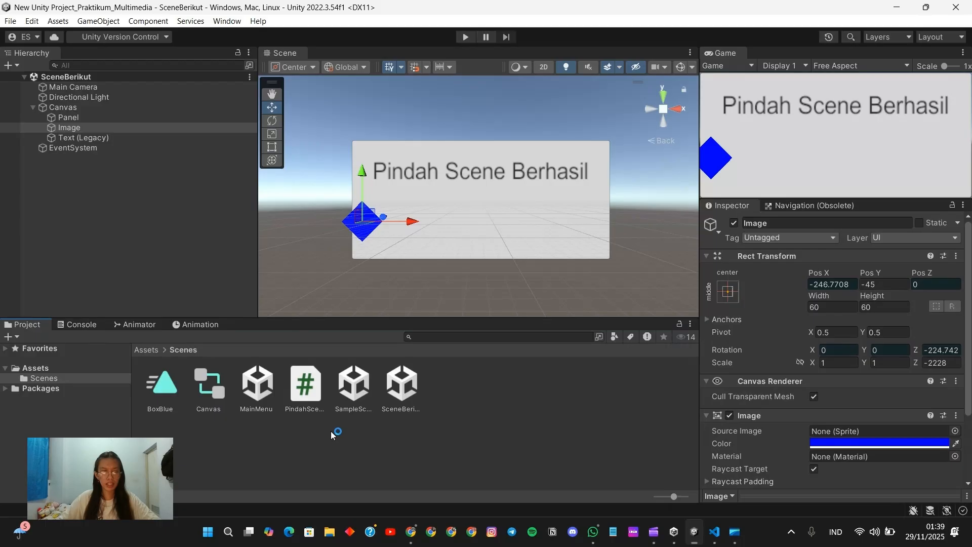
double_click(257, 388)
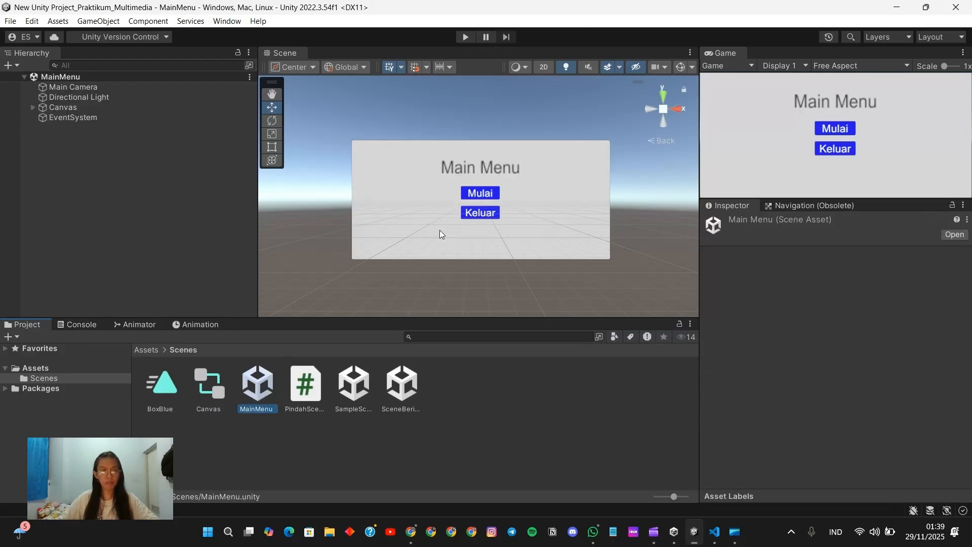
left_click(32, 108)
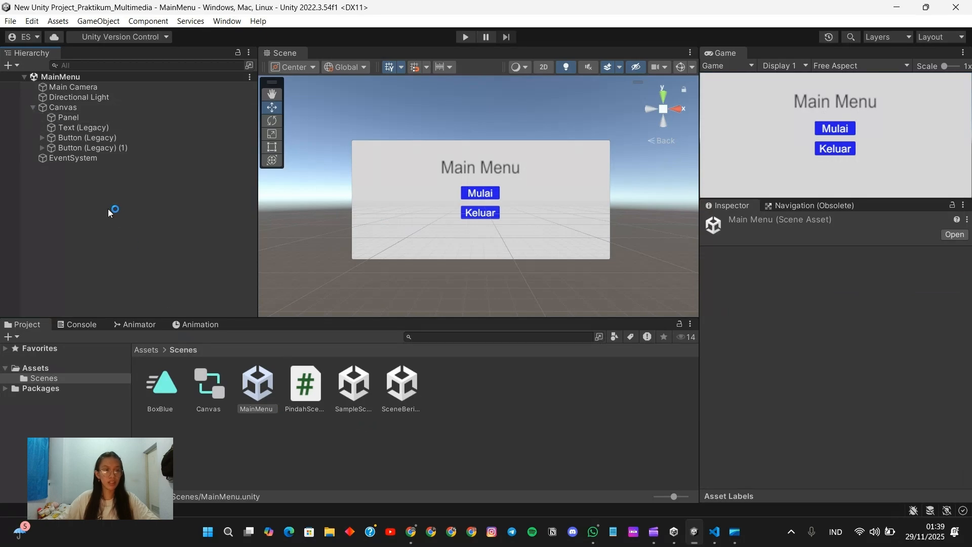
Step: Open the PindahScene script in Visual Studio Code and insert two new lines below the pindahScene method
left_click(306, 388)
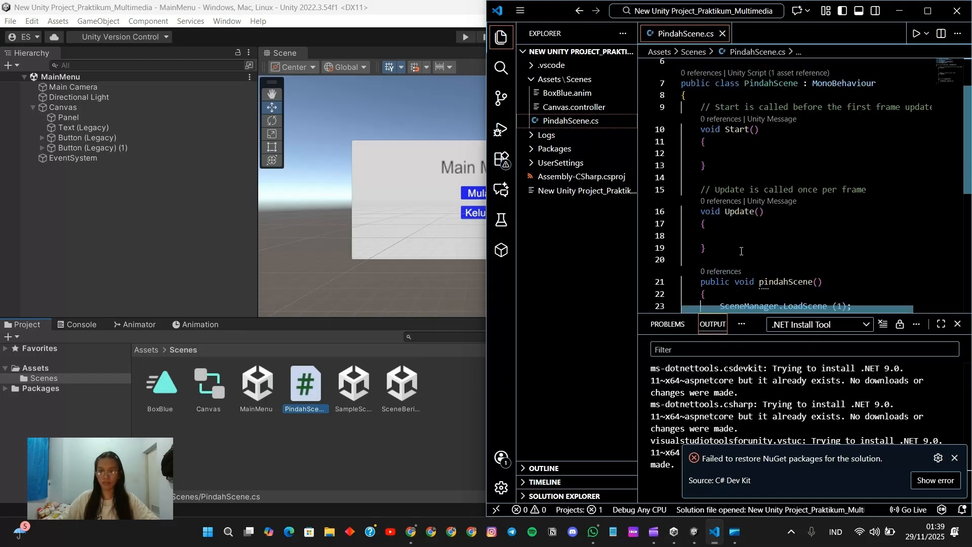
scroll(760, 233, "down", 3)
left_click(727, 224)
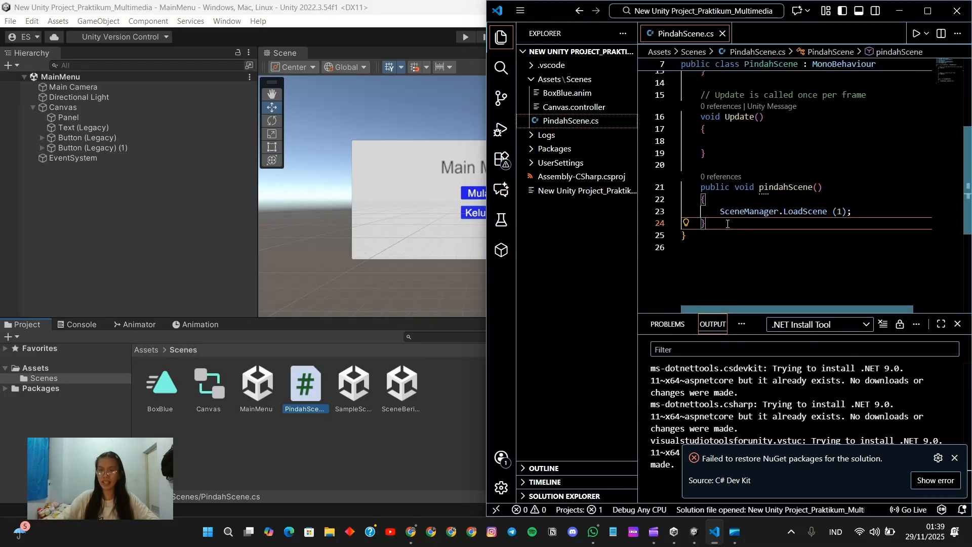
key("Return")
key("Return")
Step: Bring up the Modul 5 PDF's PindahScene.cs listing in Chrome beside the code editor
key("alt+Tab")
key("alt+Tab")
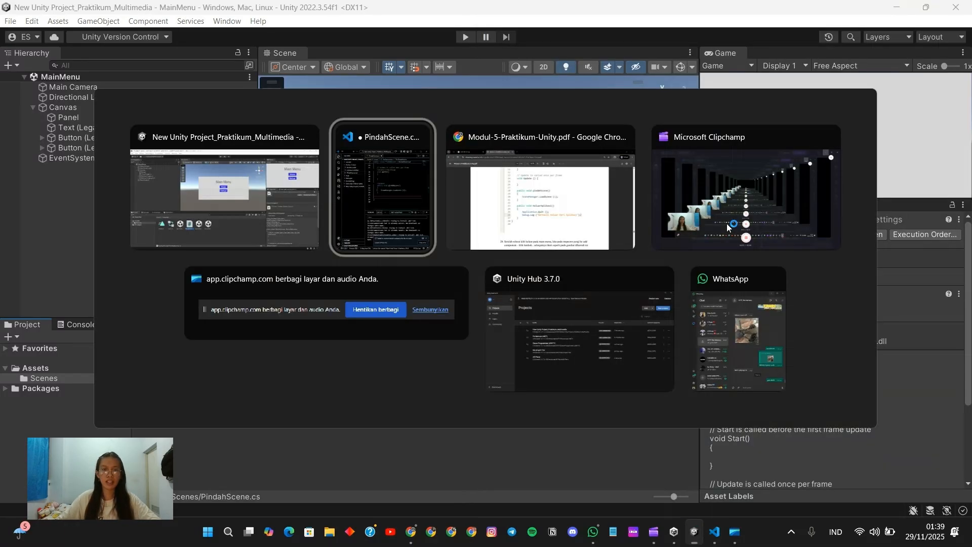
key("alt+Tab")
key("alt+Tab")
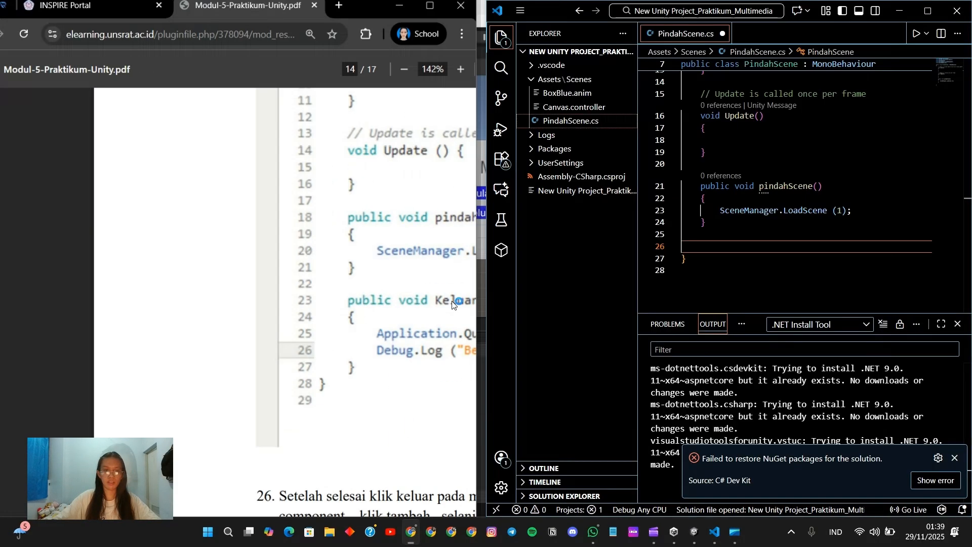
Step: Declare the method public void KeluarAplikasi() below pindahScene and give it a body in braces
type("public void ")
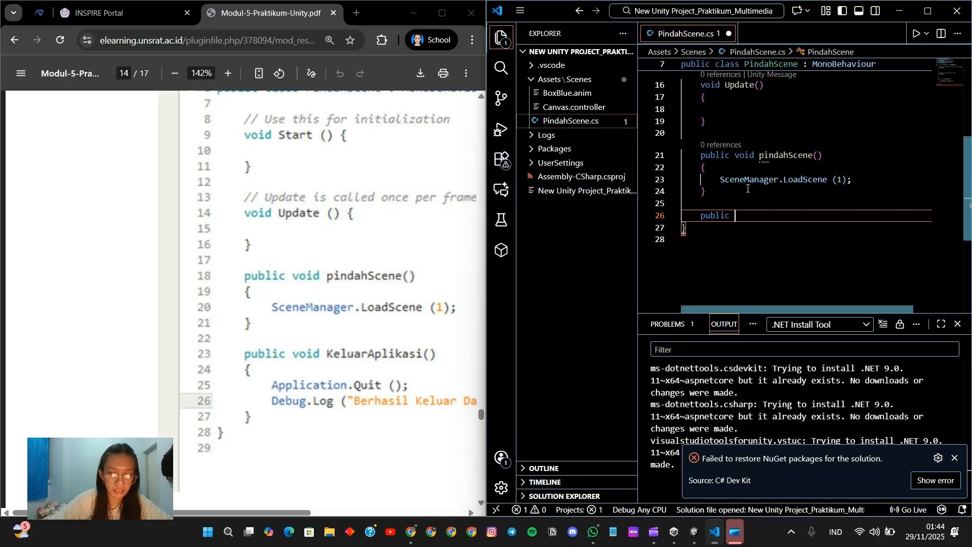
type("Kleuar")
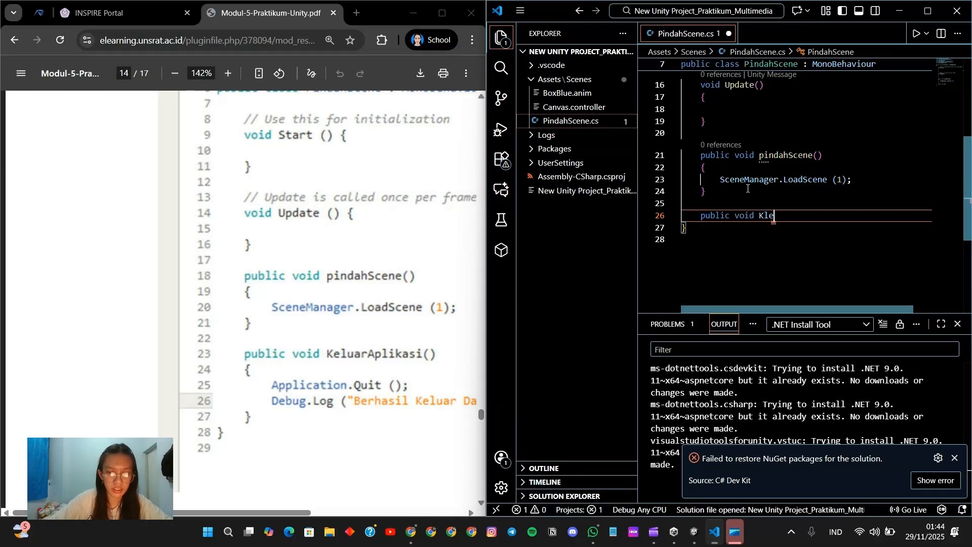
key("BackSpace")
key("BackSpace")
key("BackSpace")
key("BackSpace")
key("BackSpace")
type("eluarA")
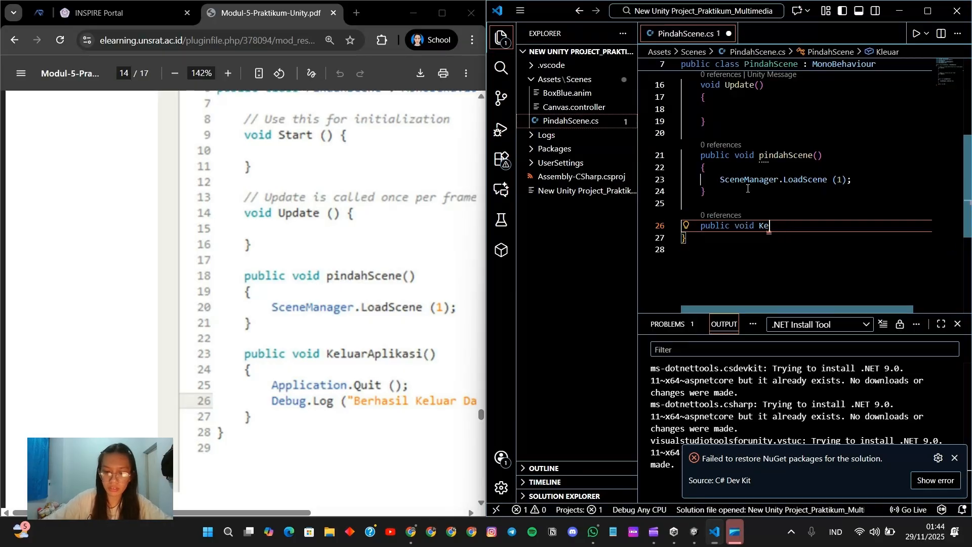
type("pli")
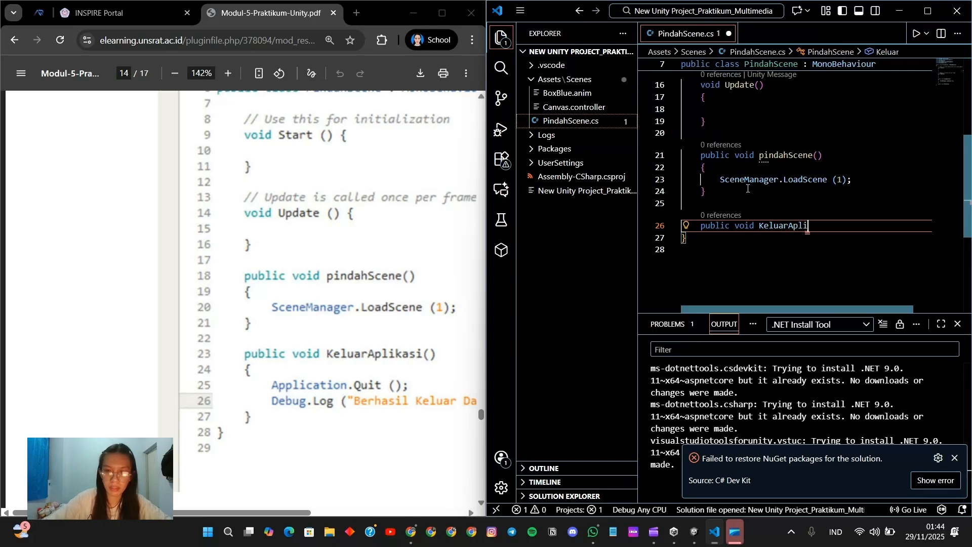
type("kasi()")
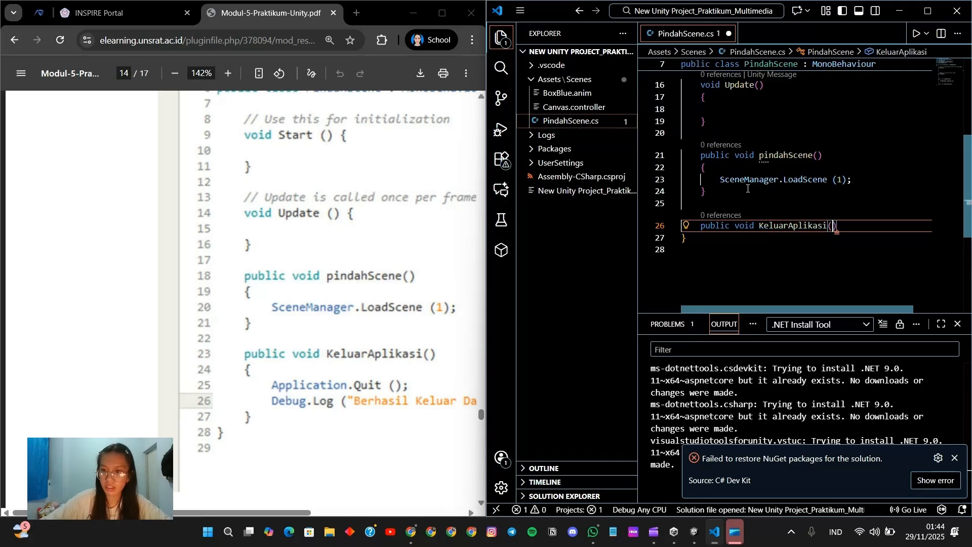
key("Return")
type("{")
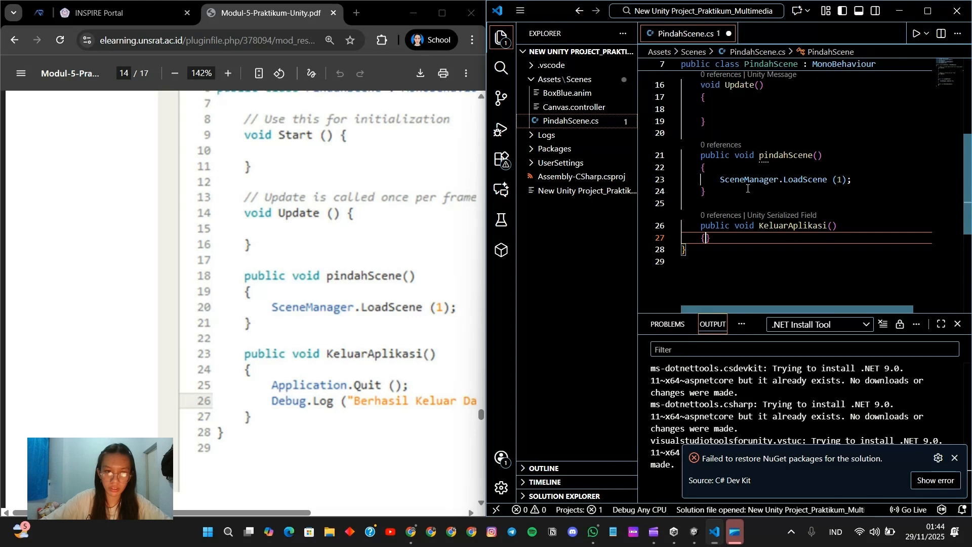
key("Return")
Step: Add the statement Application.Quit (); to the KeluarAplikasi method and start a new line
type("Applica")
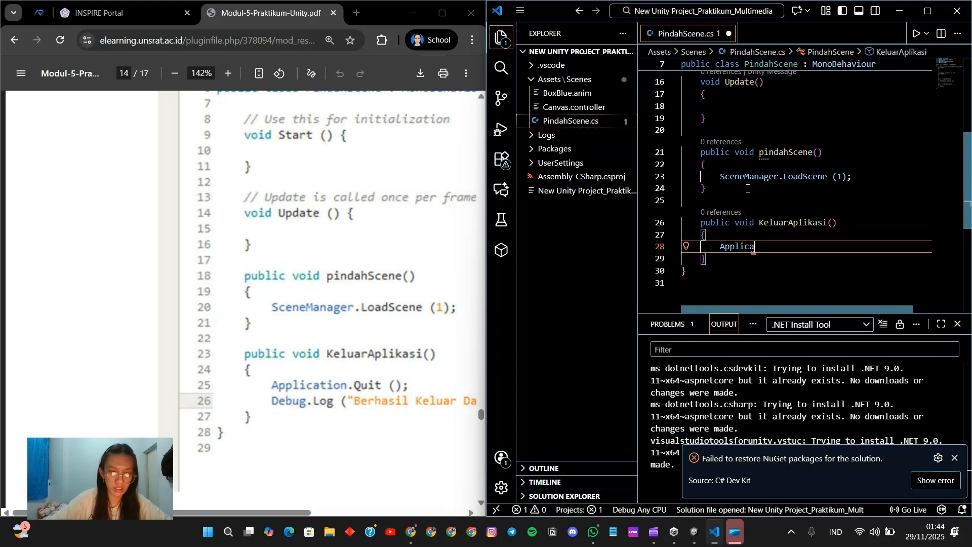
type("tion.Q")
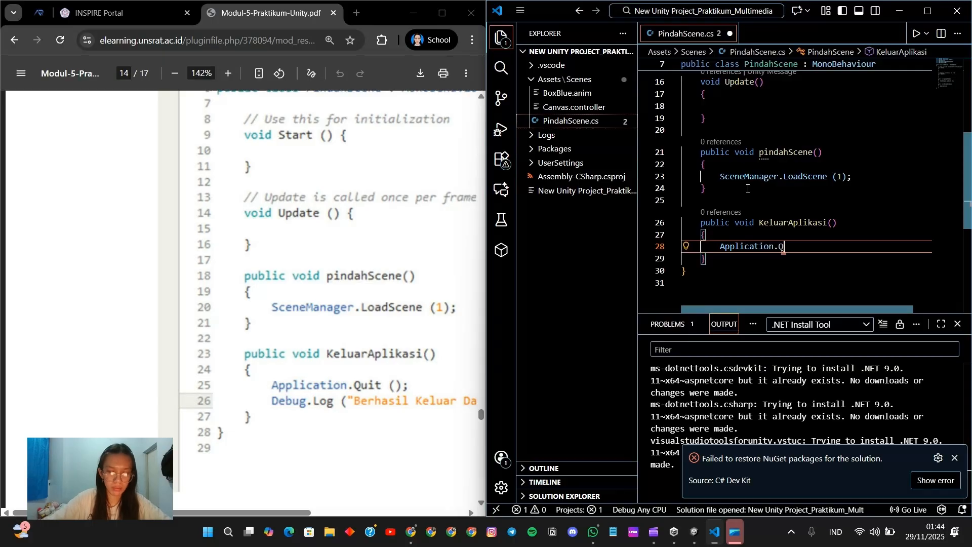
type("uit (")
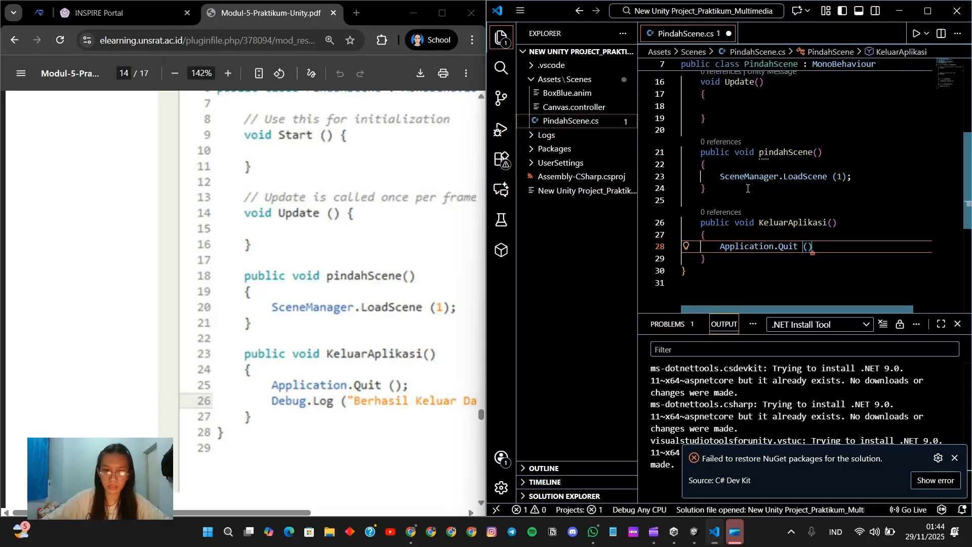
type(");")
key("Return")
Step: Add Debug.Log ("Berhasil Keluar Dari Aplikasi"); after the Application.Quit statement and save the PindahScene script
type("Deb")
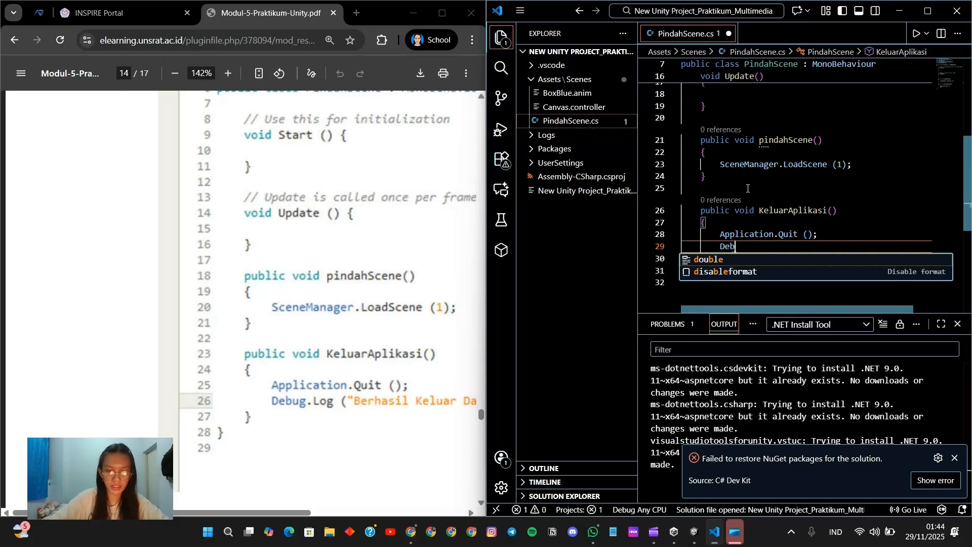
type("ug")
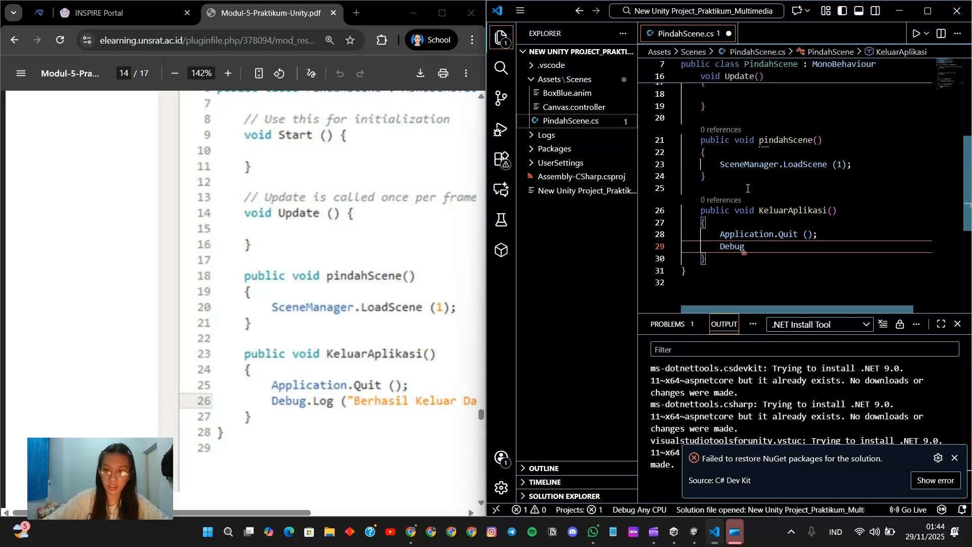
type(".Lo")
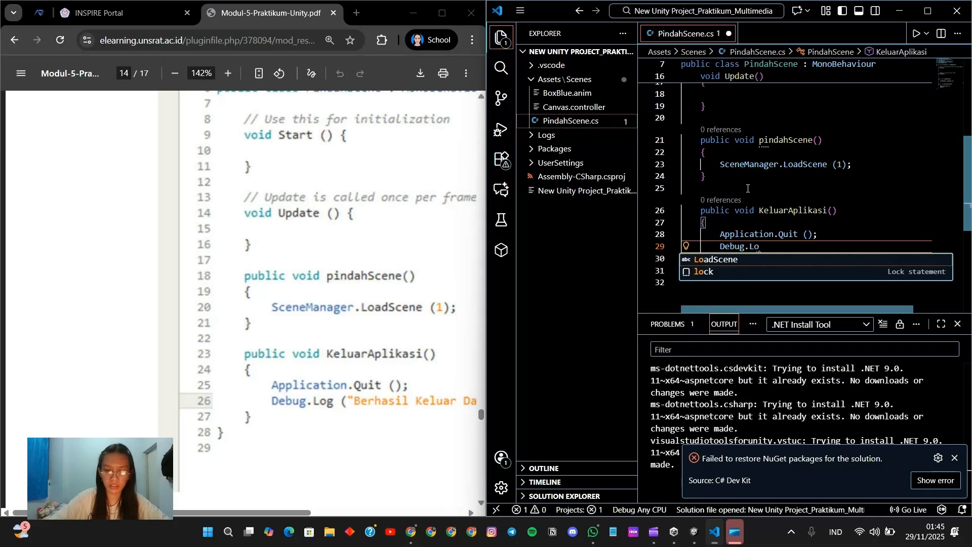
type("g")
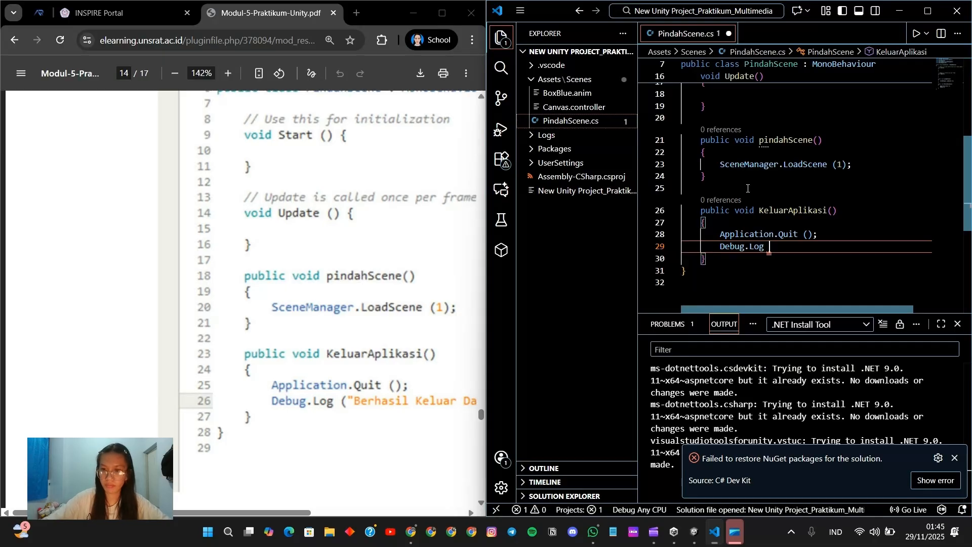
type(" (")
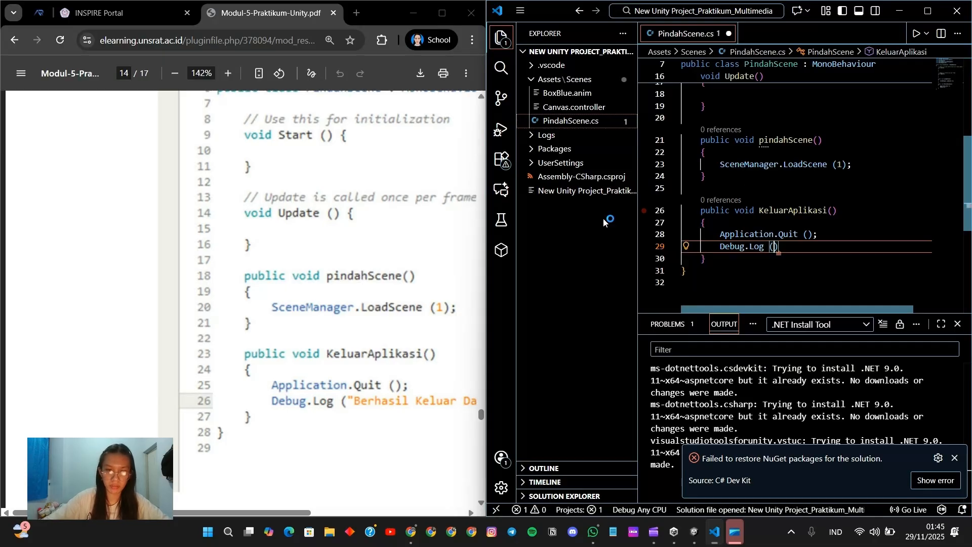
scroll(394, 297, "right", 5)
scroll(394, 297, "left", 3)
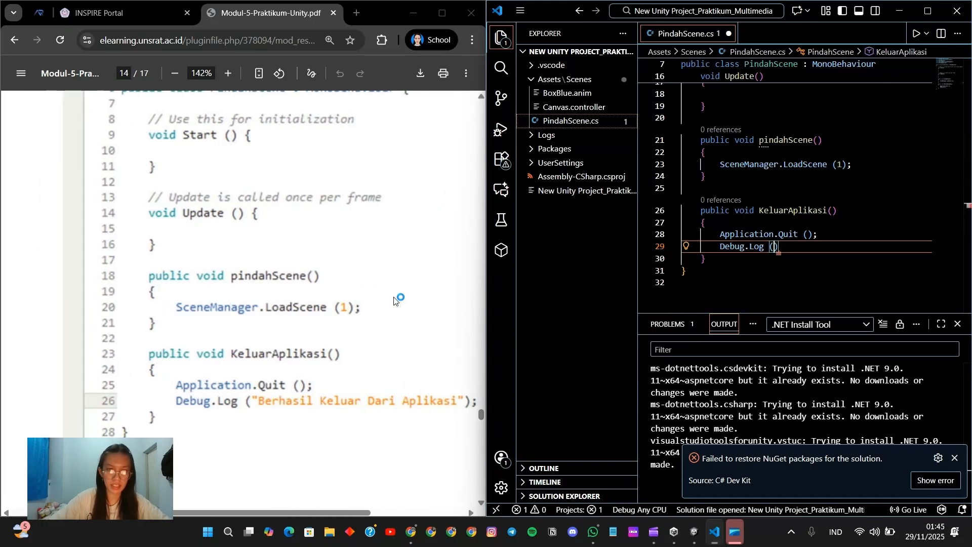
type("\"Berh")
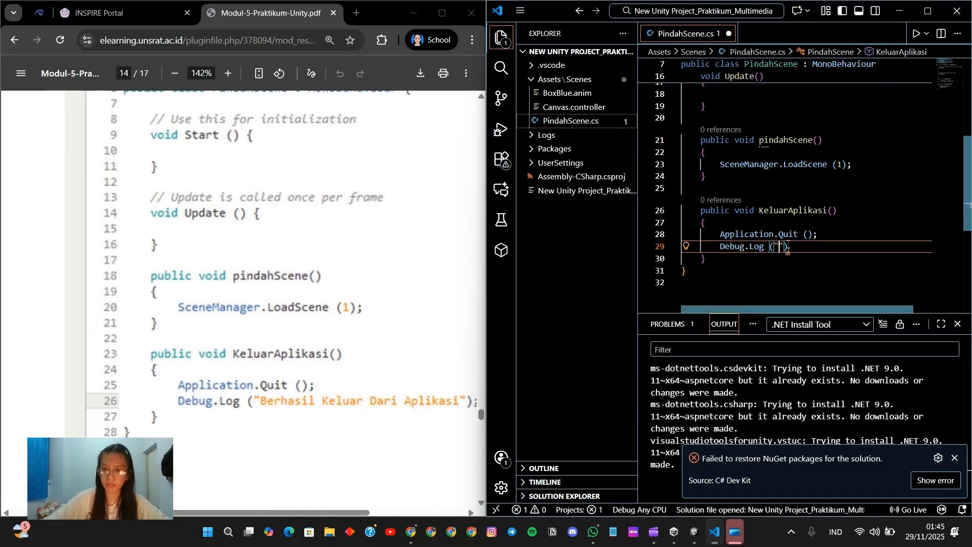
type("asil")
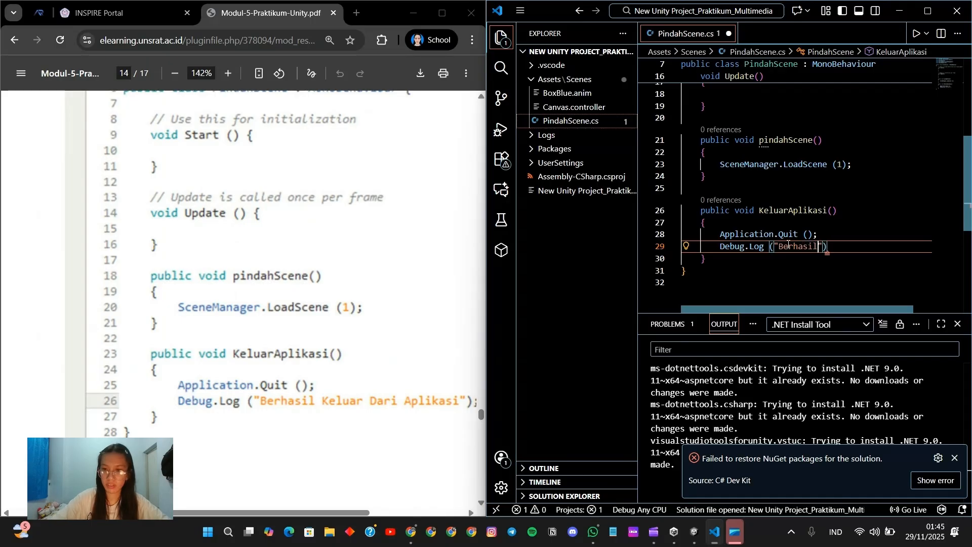
type(" Keluar Da")
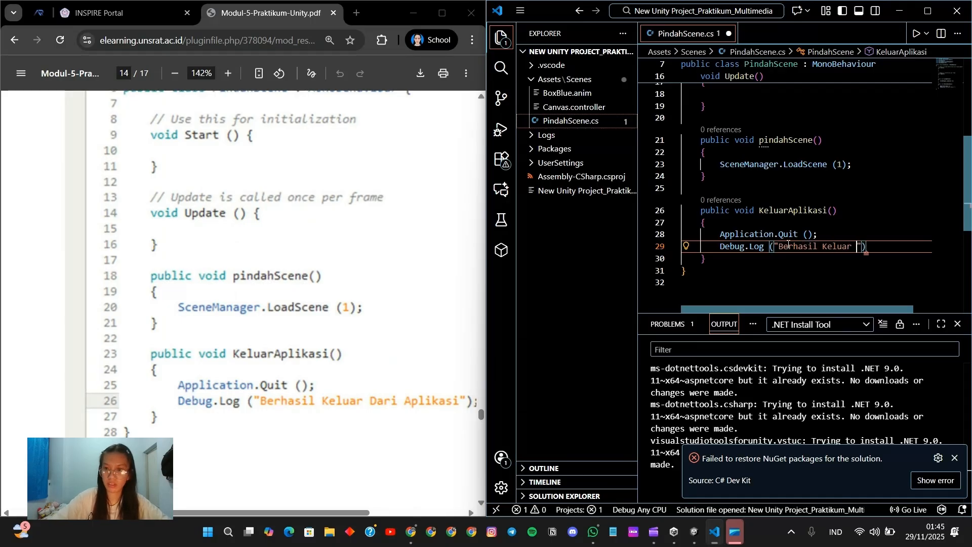
type("ri Aplika")
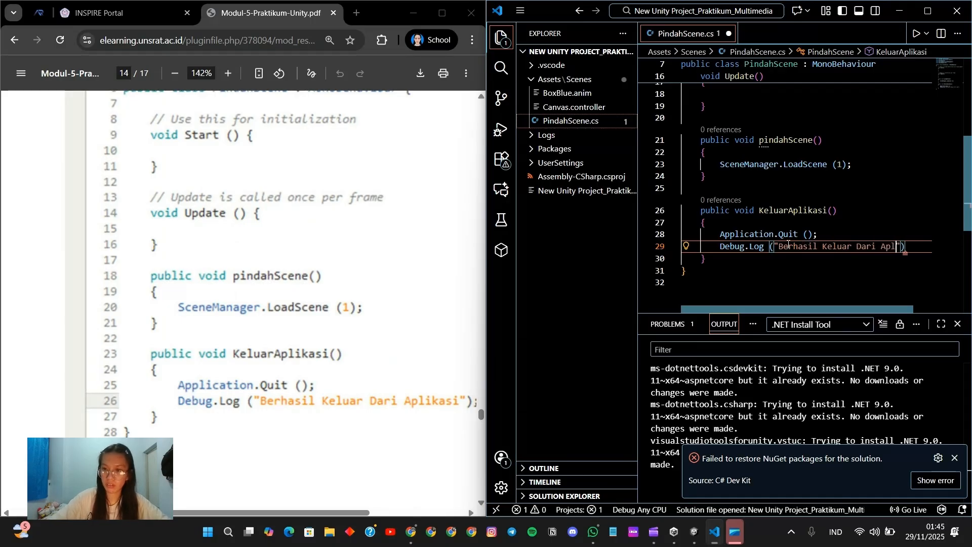
type("si")
key("Right")
key("Right")
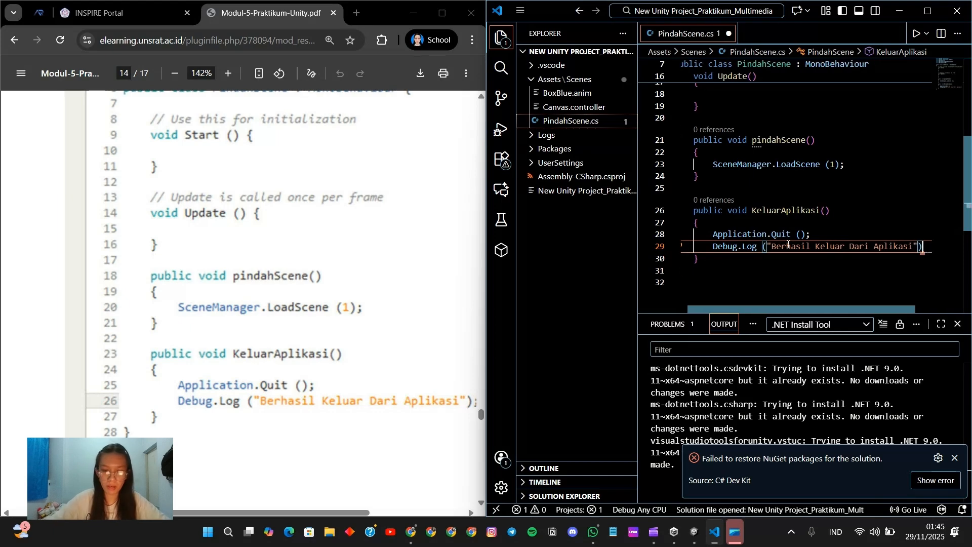
type(";")
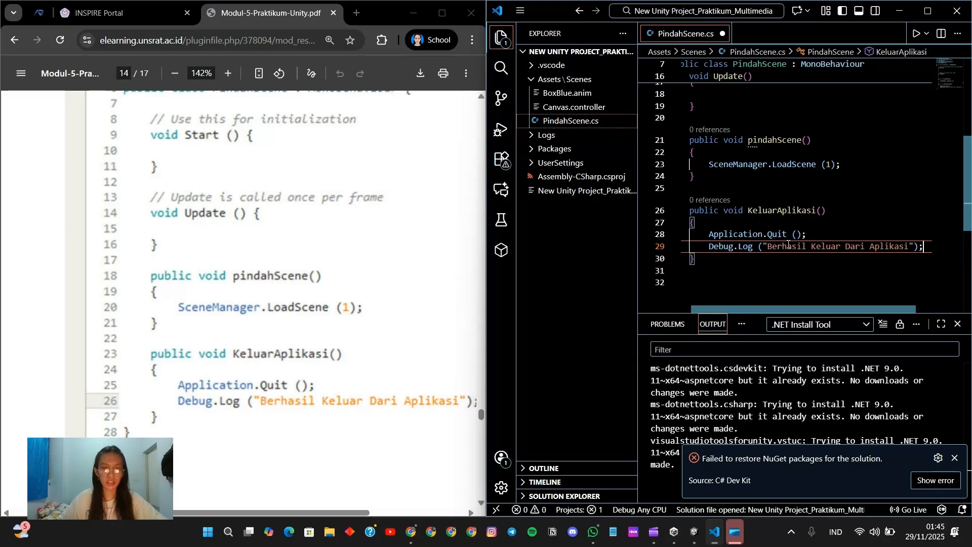
key("ctrl+s")
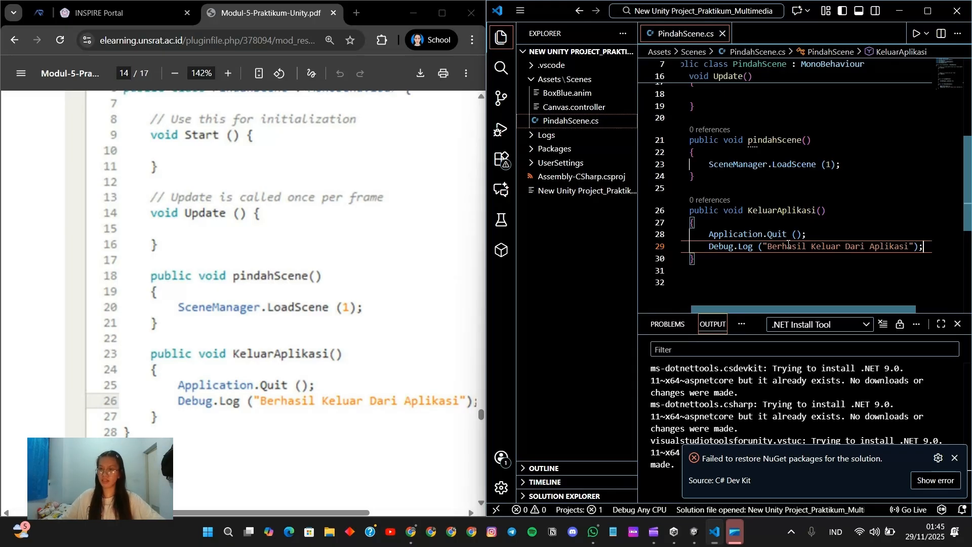
Step: Enlarge the Modul 5 PDF in Chrome and examine step 26 and its pictures on wiring the Keluar button's On Click event
key("alt+Tab")
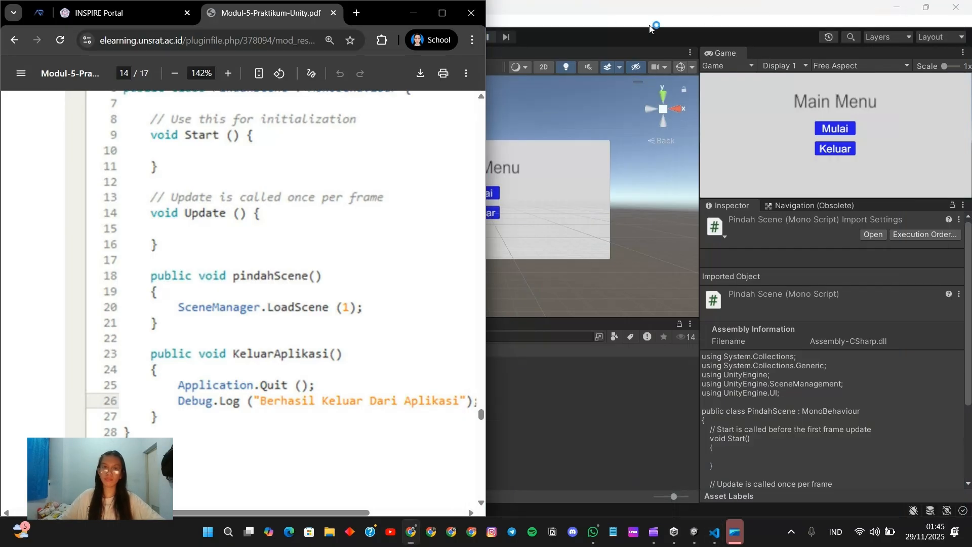
left_click(435, 14)
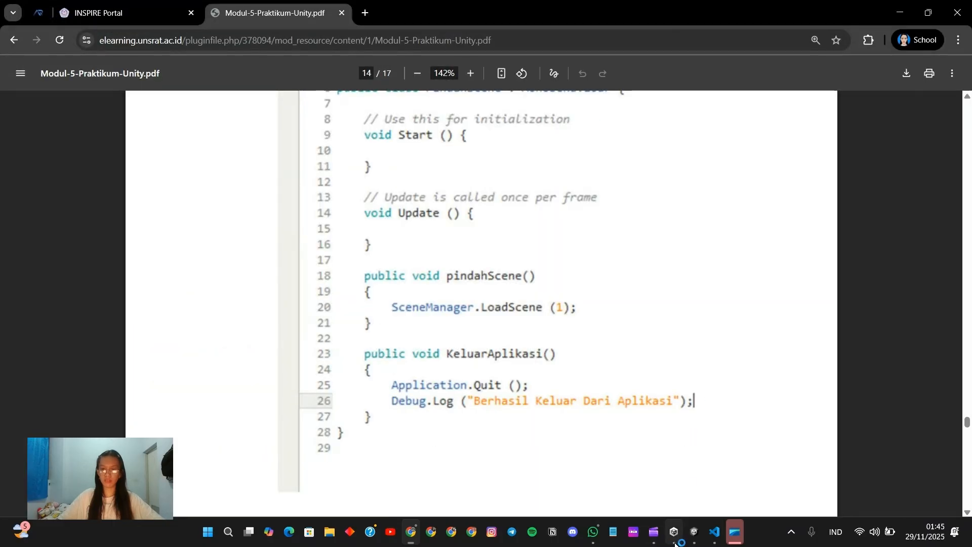
left_click(693, 541)
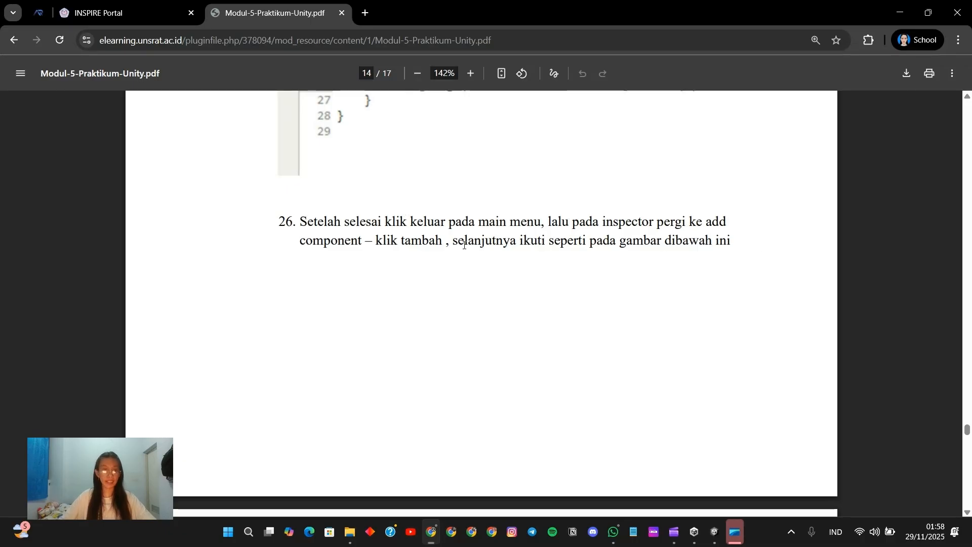
scroll(481, 223, "down", 1)
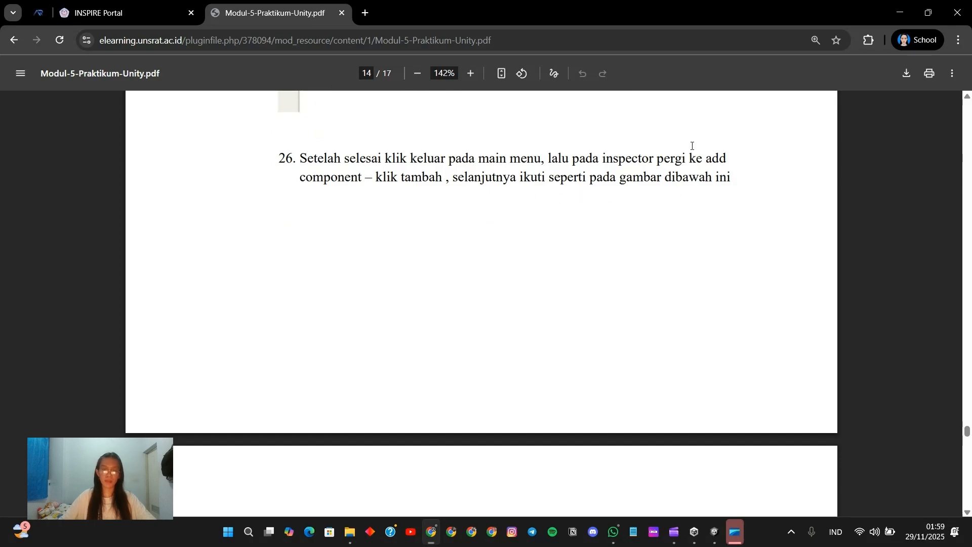
scroll(529, 228, "down", 7)
scroll(357, 241, "up", 1)
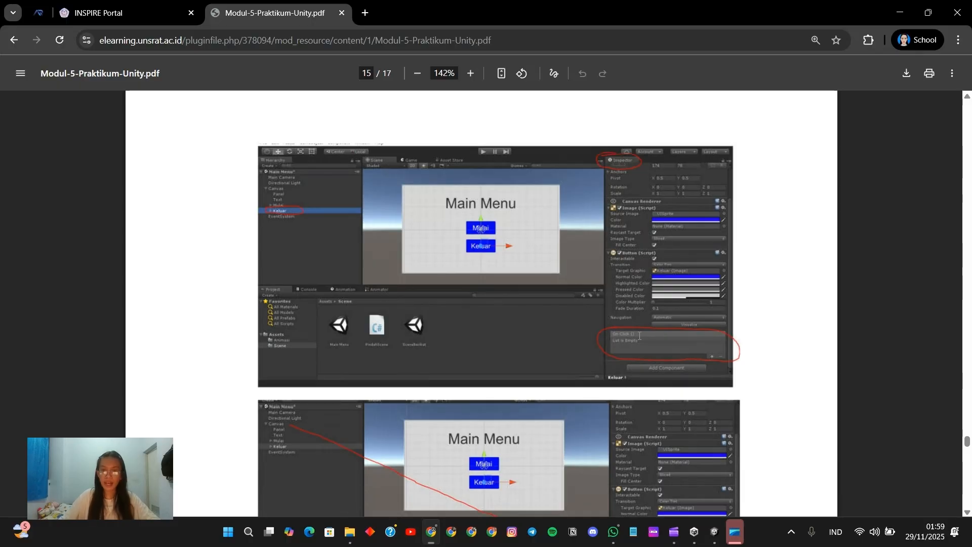
scroll(676, 326, "down", 5)
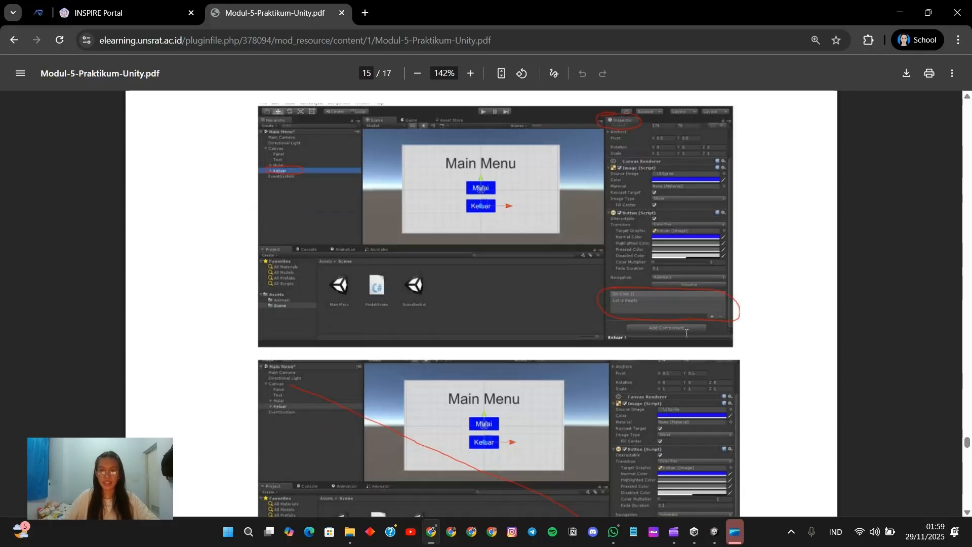
scroll(304, 142, "up", 1)
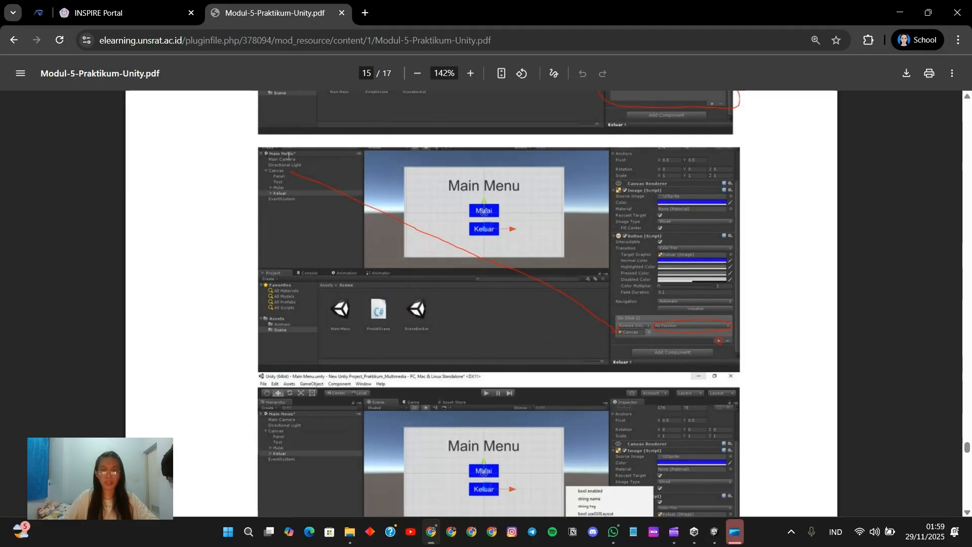
scroll(642, 324, "down", 4)
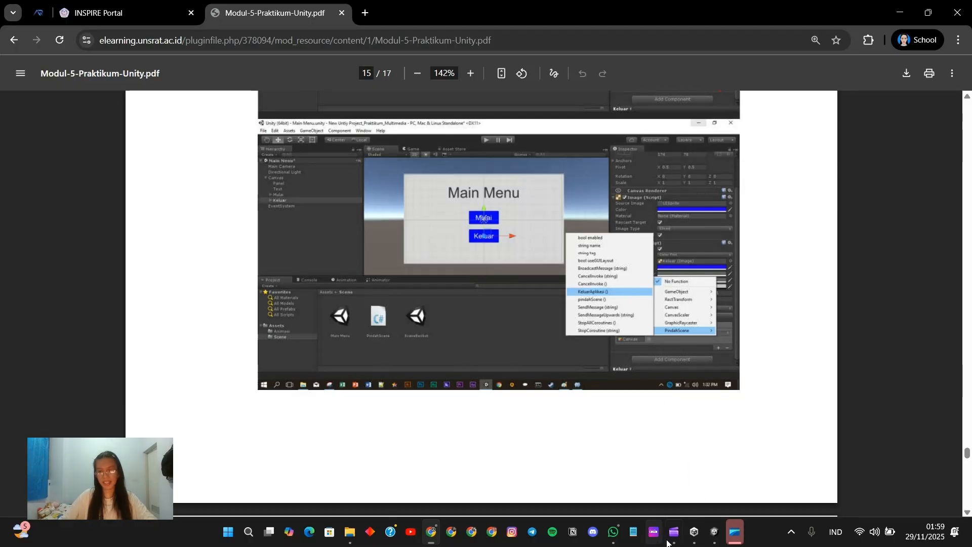
Step: In Unity, add an On Click entry to the Keluar button under Canvas and assign the Canvas as its target object
left_click(714, 532)
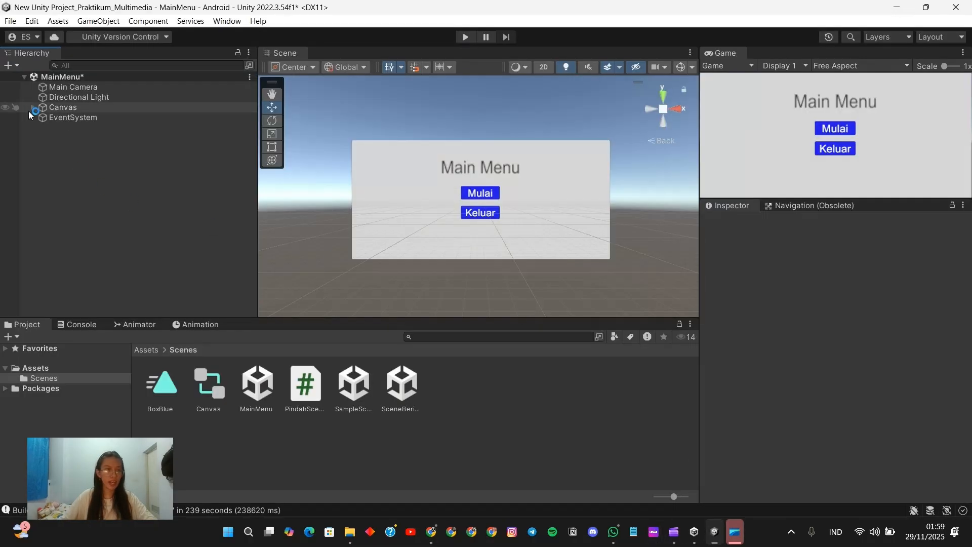
left_click(33, 108)
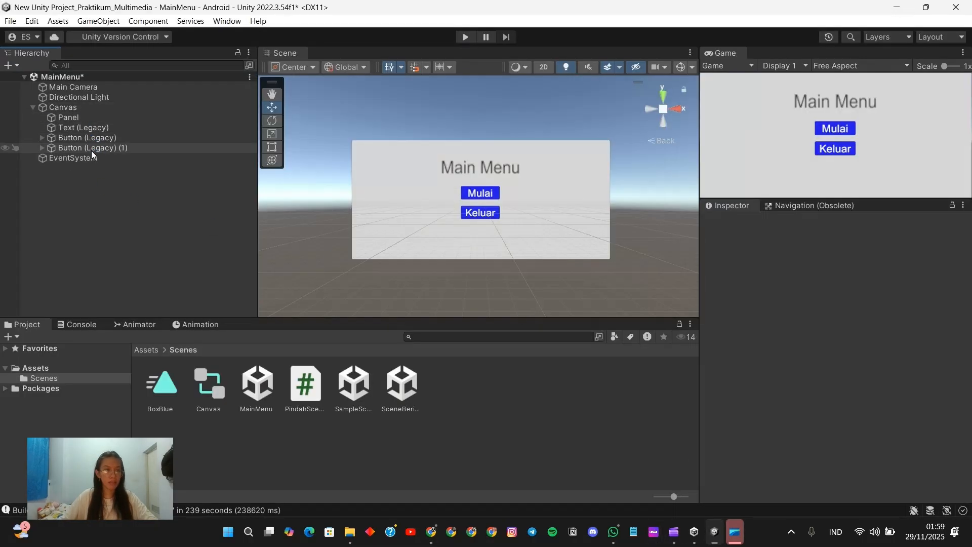
left_click(94, 149)
scroll(830, 338, "down", 10)
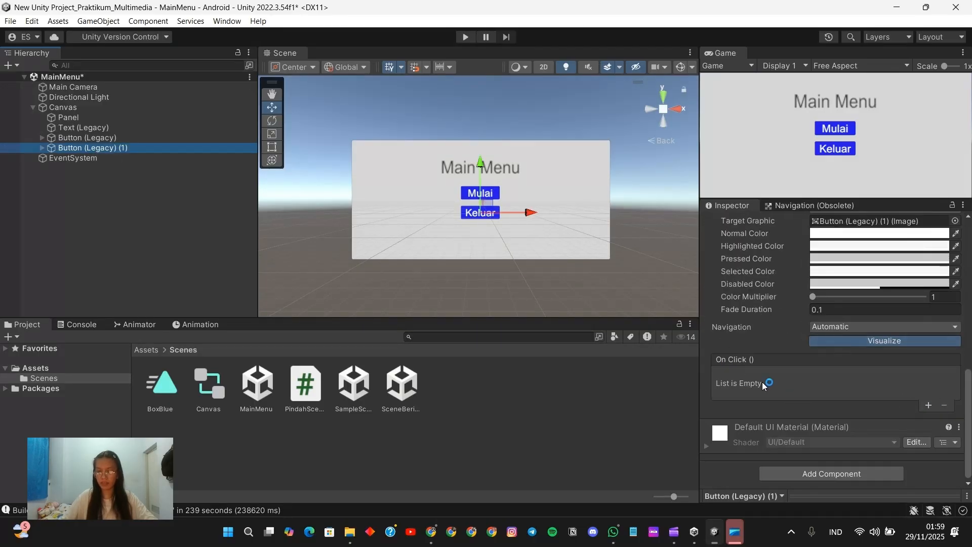
left_click(929, 405)
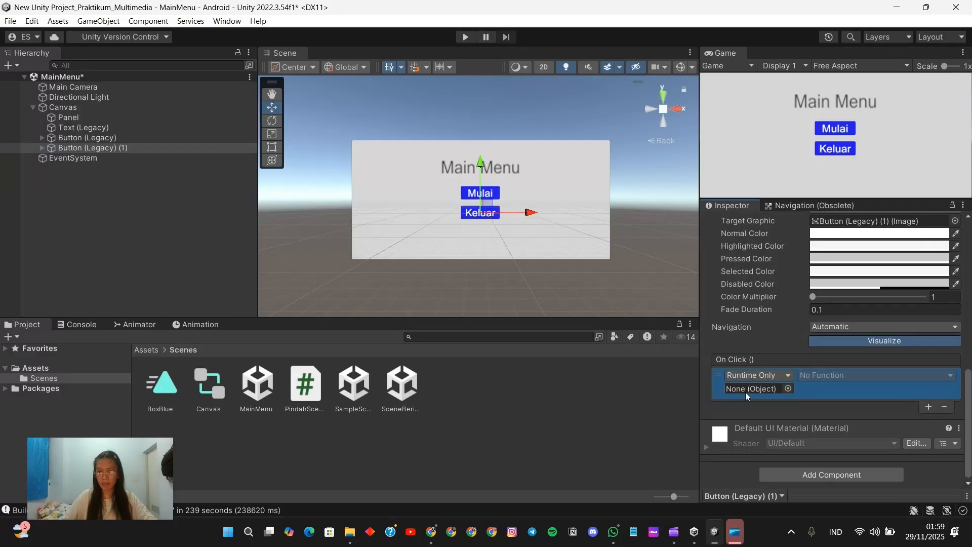
left_click_drag(74, 107, 736, 341)
left_click_drag(757, 394, 758, 388)
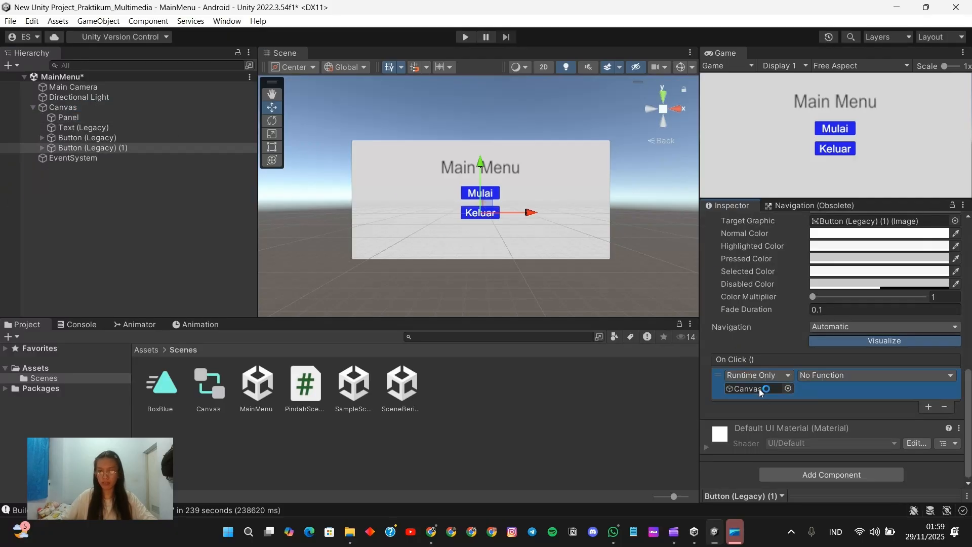
Step: Set the Keluar button's On Click function to PindahScene's KeluarAplikasi ()
left_click(834, 375)
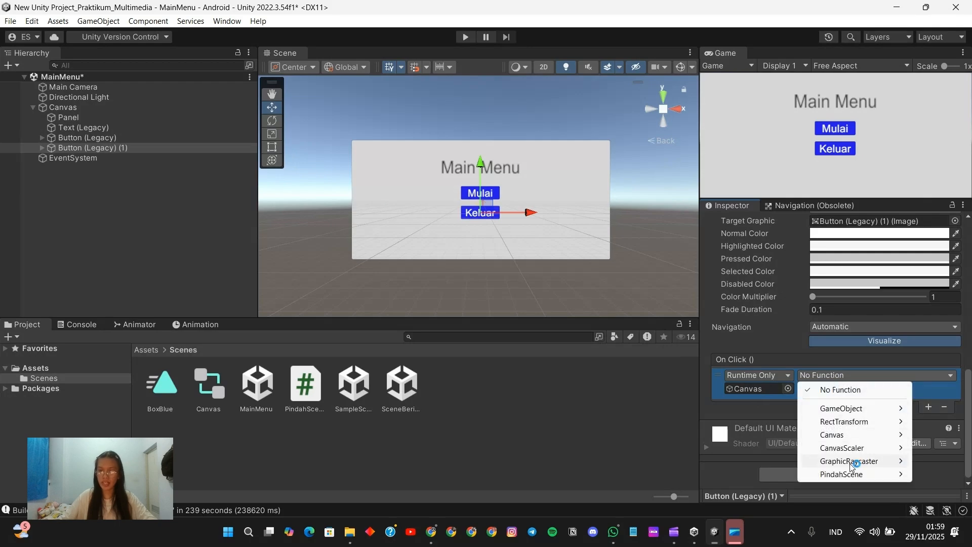
mouse_move(854, 474)
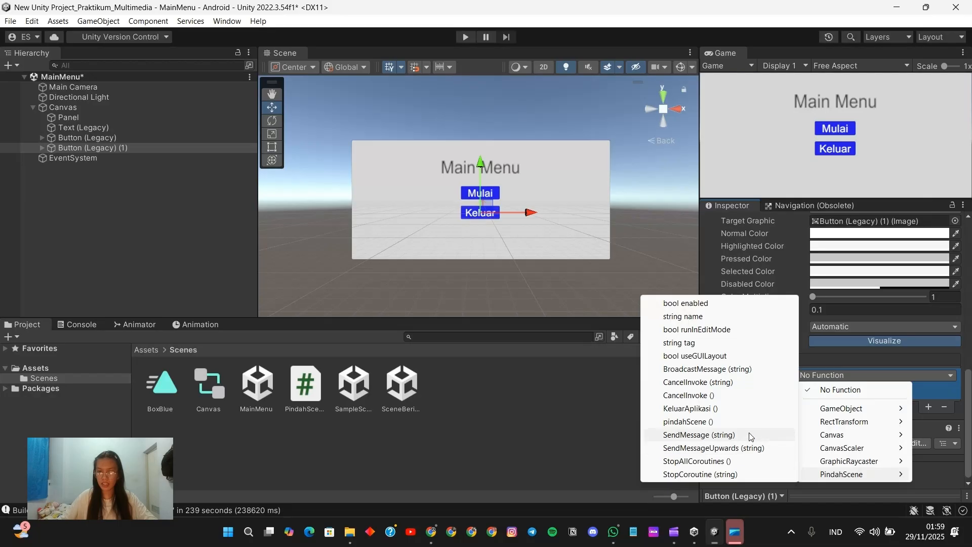
left_click(742, 409)
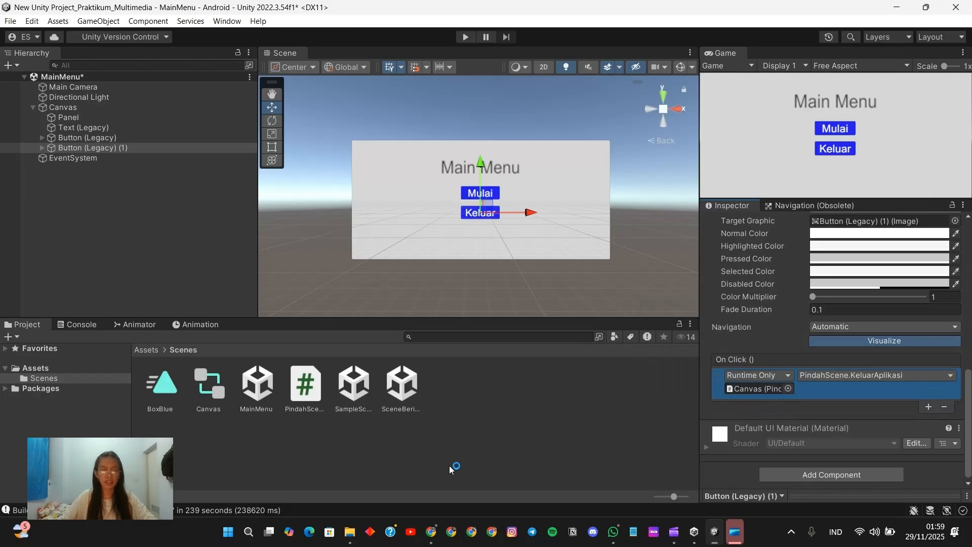
Step: Consult step 27 of the PDF in Chrome on test-running the quit script
left_click(431, 532)
scroll(490, 397, "down", 6)
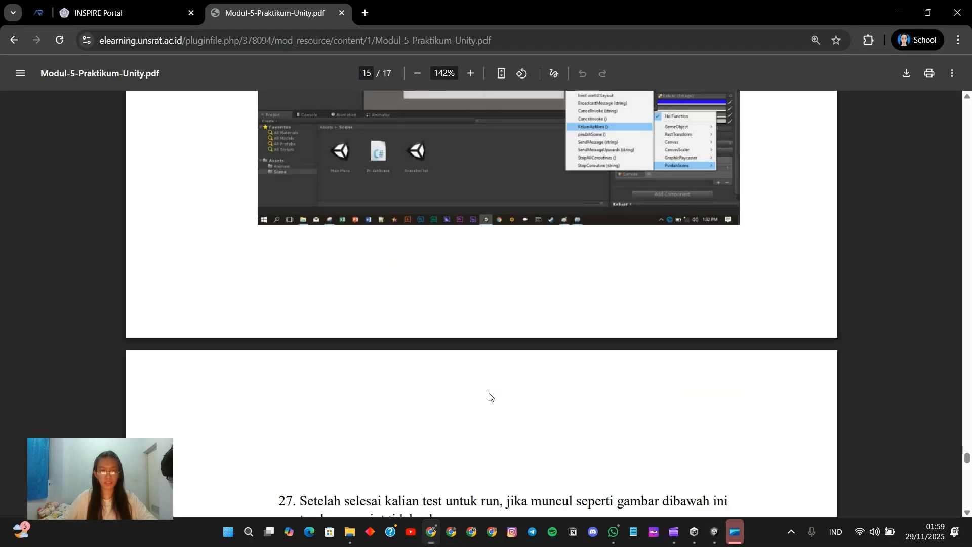
scroll(397, 389, "down", 2)
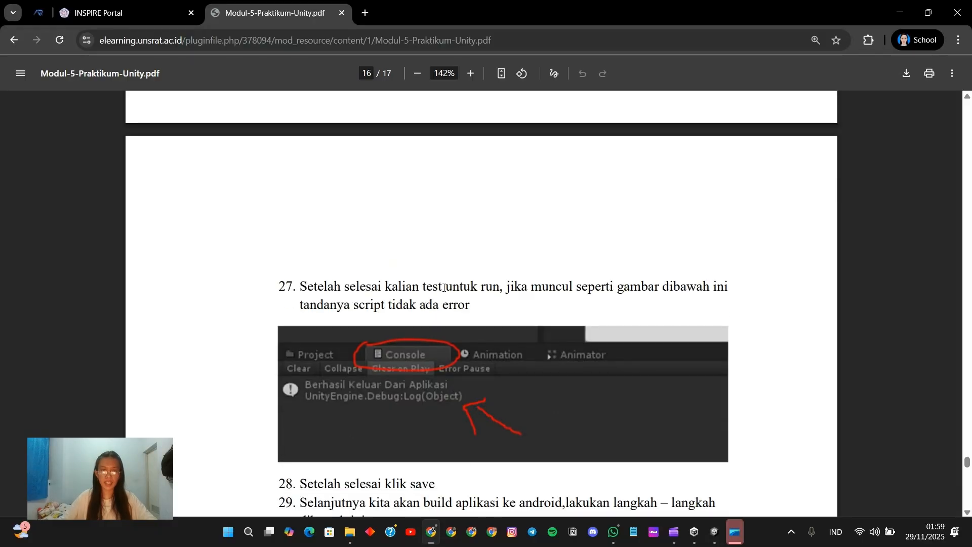
scroll(444, 288, "down", 2)
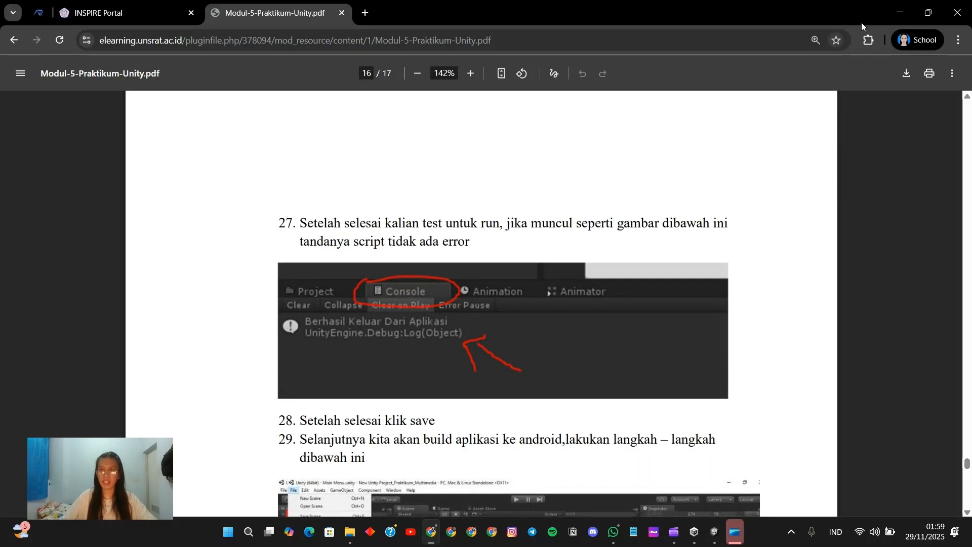
Step: Play the MainMenu scene in Unity, trigger the Keluar button, check the Console for its log message and stop the test
left_click(890, 15)
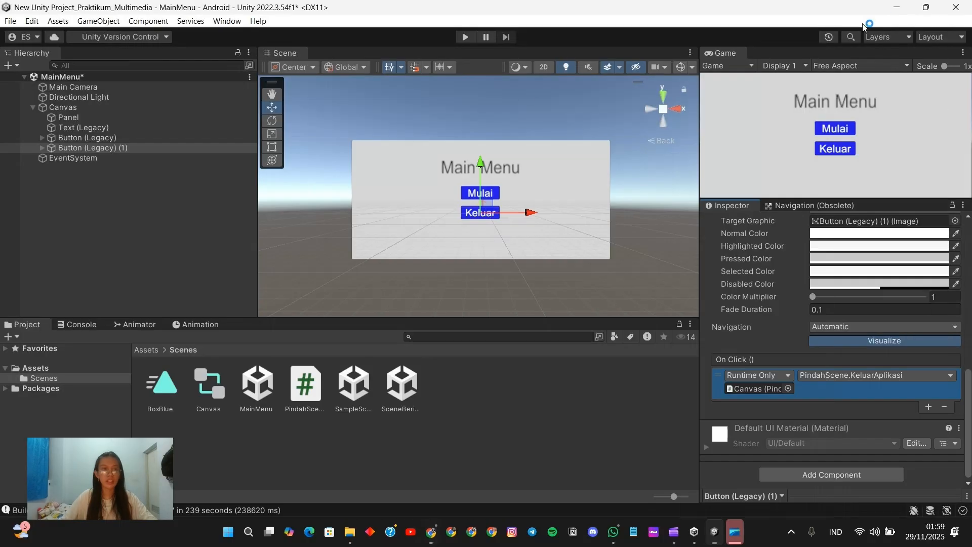
left_click(463, 36)
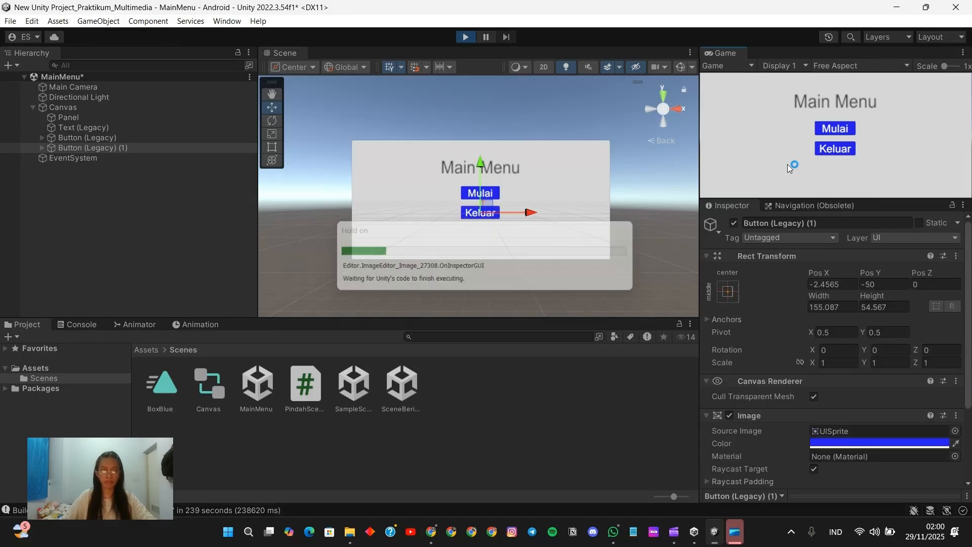
left_click(834, 150)
left_click(71, 326)
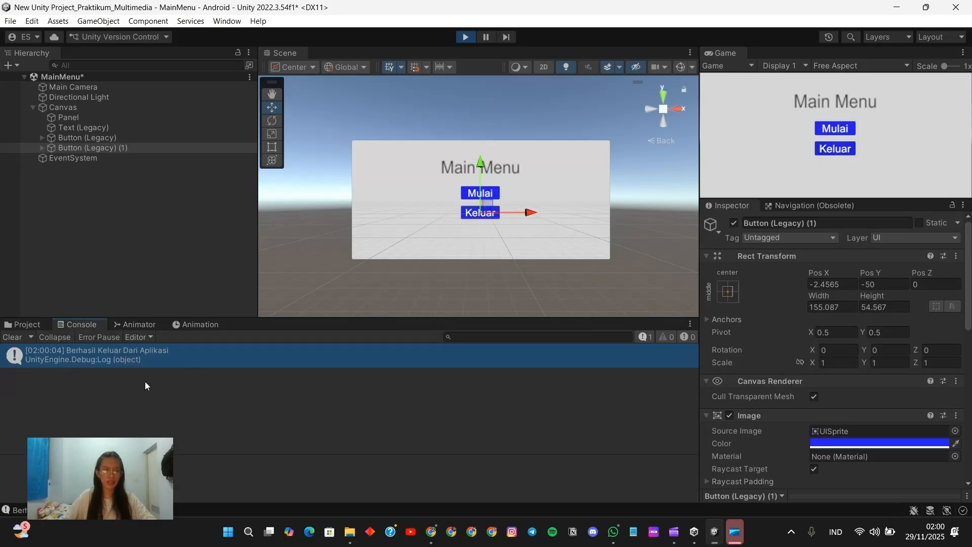
left_click(465, 37)
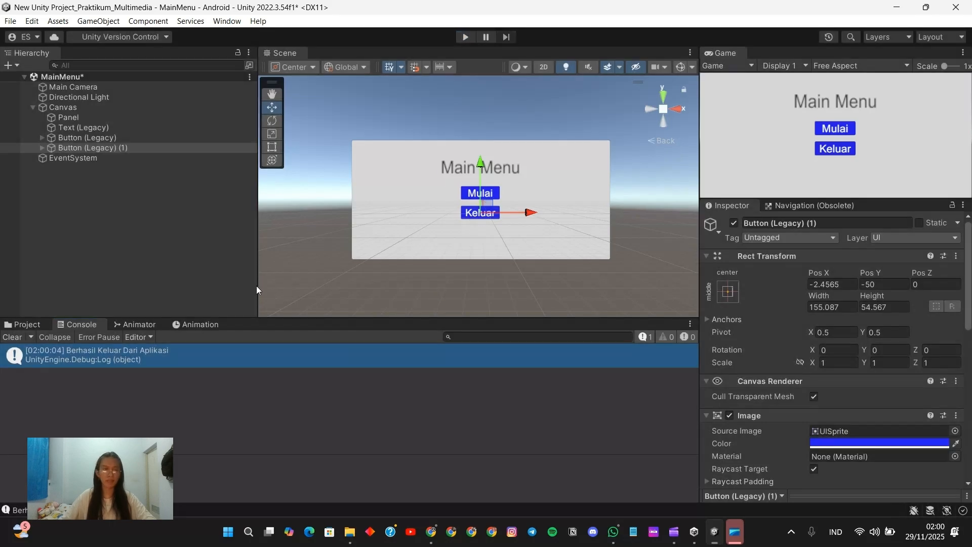
Step: Show the project assets again and save the MainMenu scene as instructed in step 28 of the PDF
left_click(38, 324)
left_click(425, 536)
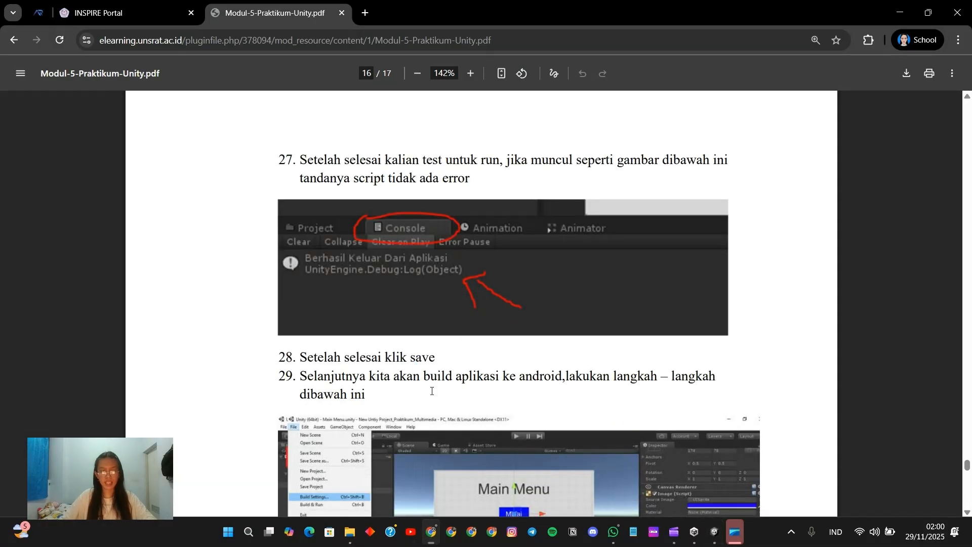
left_click(715, 532)
left_click(10, 21)
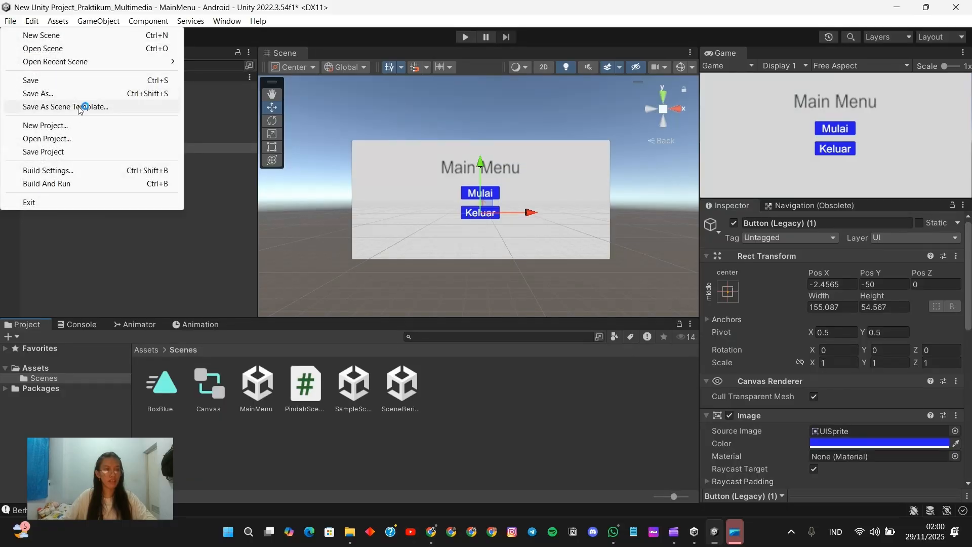
left_click(74, 80)
Step: Examine steps 29 to 31 of the PDF in Chrome on building the application for Android
key("alt+Tab")
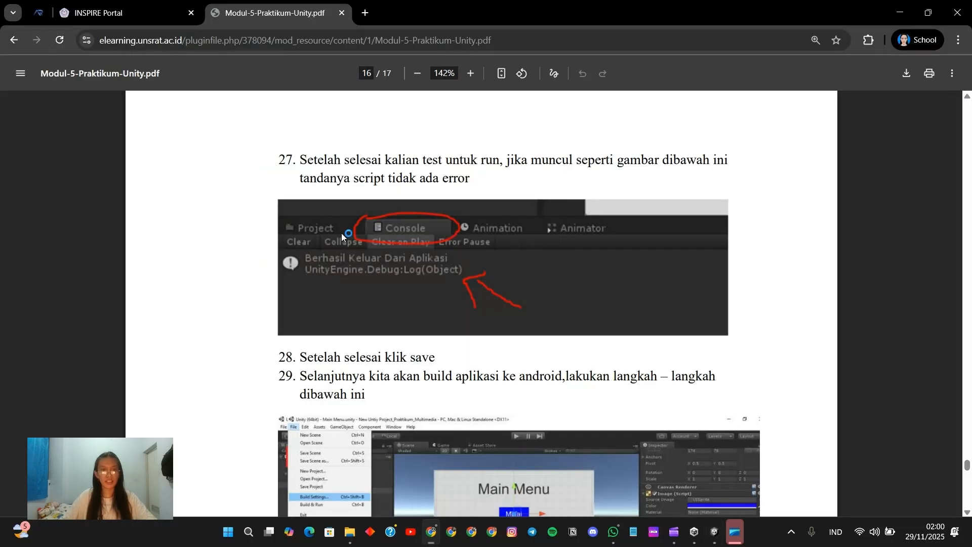
scroll(387, 304, "down", 3)
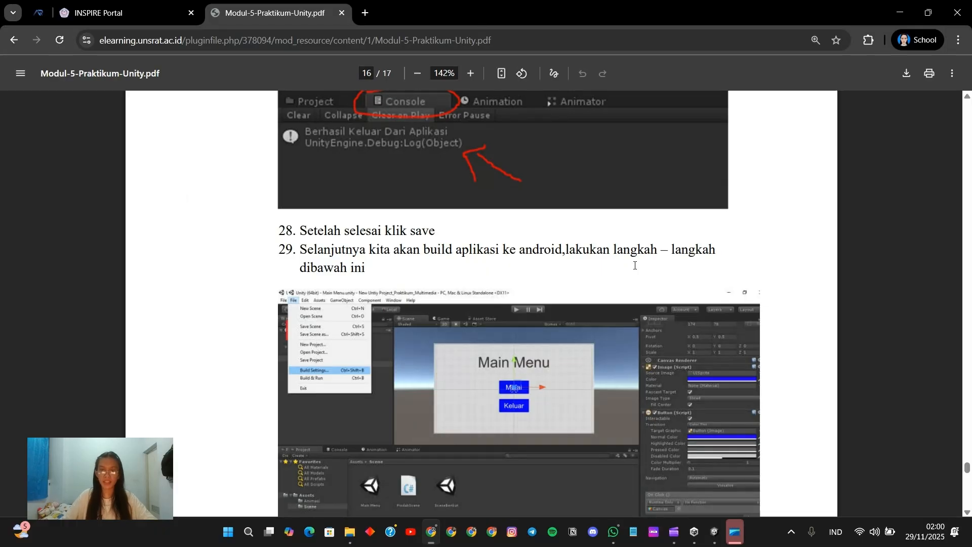
scroll(494, 284, "down", 3)
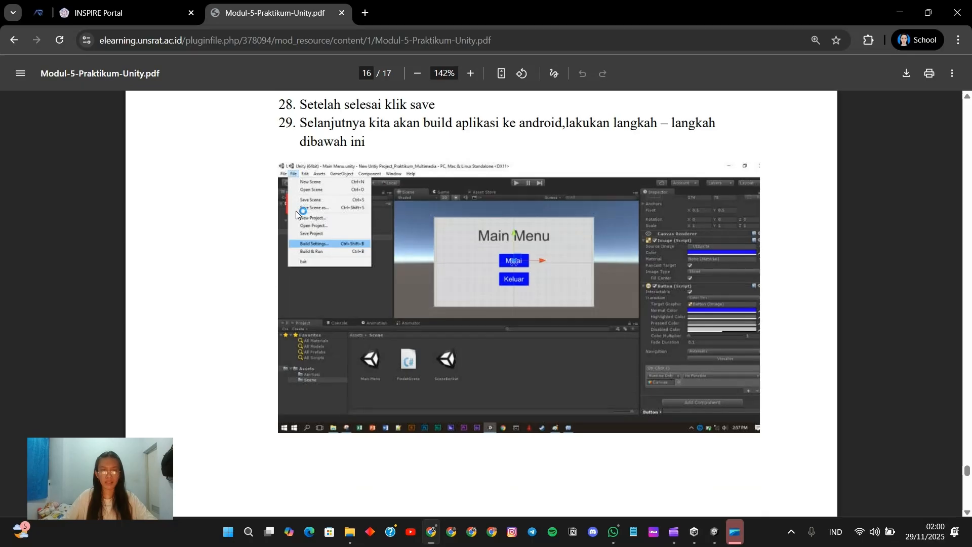
scroll(407, 284, "down", 10)
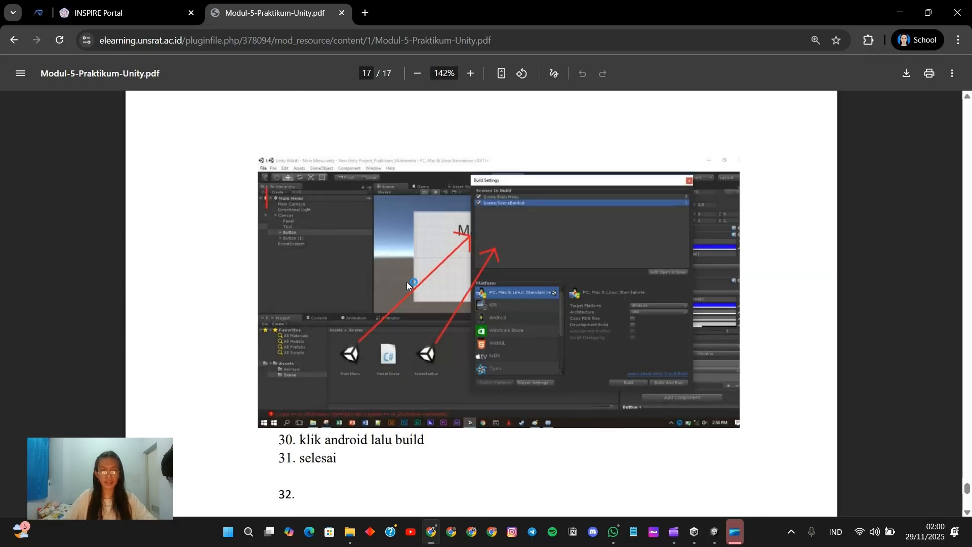
scroll(408, 285, "up", 2)
scroll(408, 285, "down", 3)
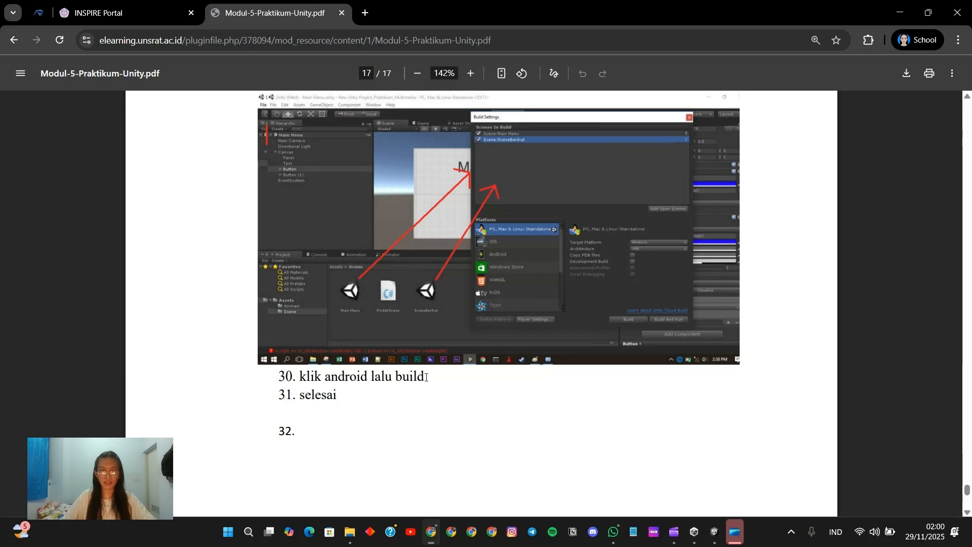
Step: In Unity's Build Settings, add the MainMenu scene and then the SceneBerikut scene to Scenes In Build
left_click(715, 532)
left_click(10, 20)
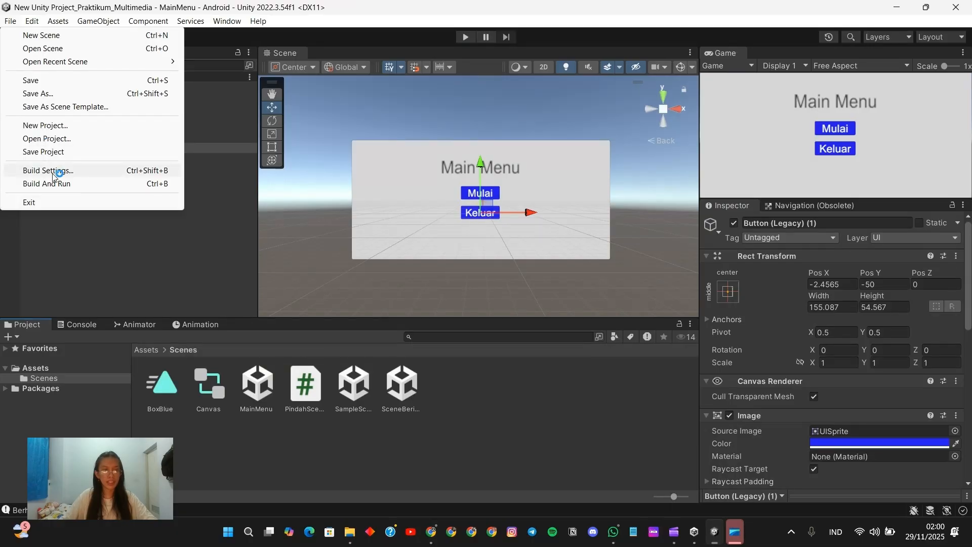
left_click(53, 172)
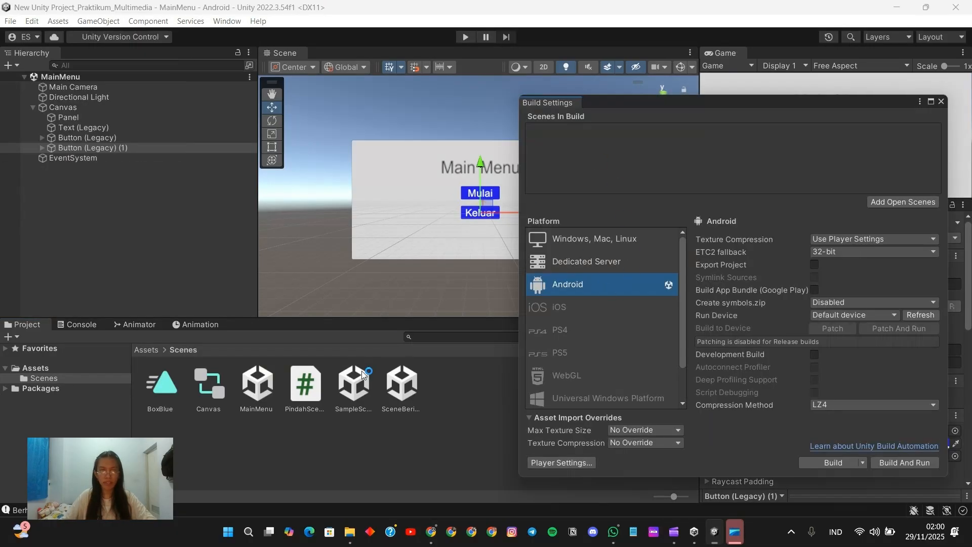
left_click_drag(253, 387, 582, 167)
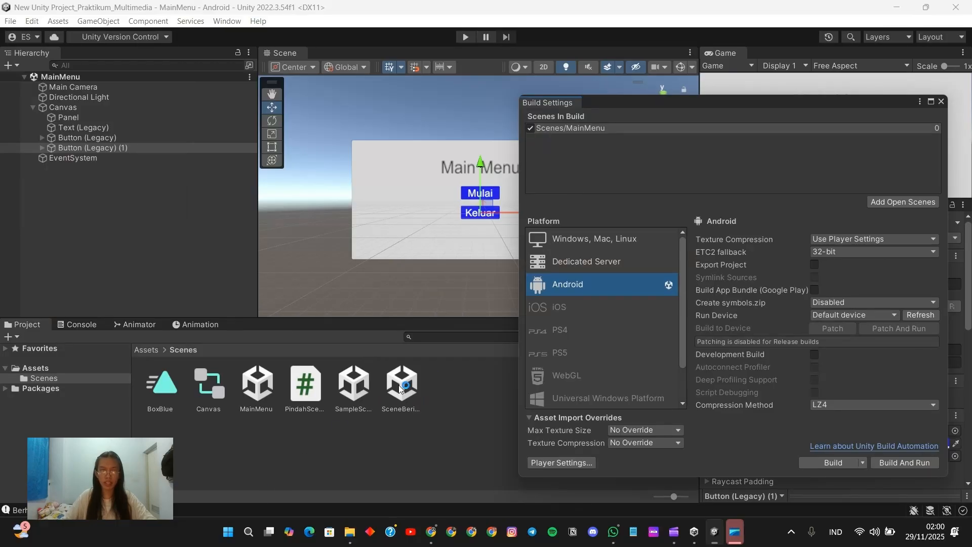
left_click_drag(401, 383, 578, 180)
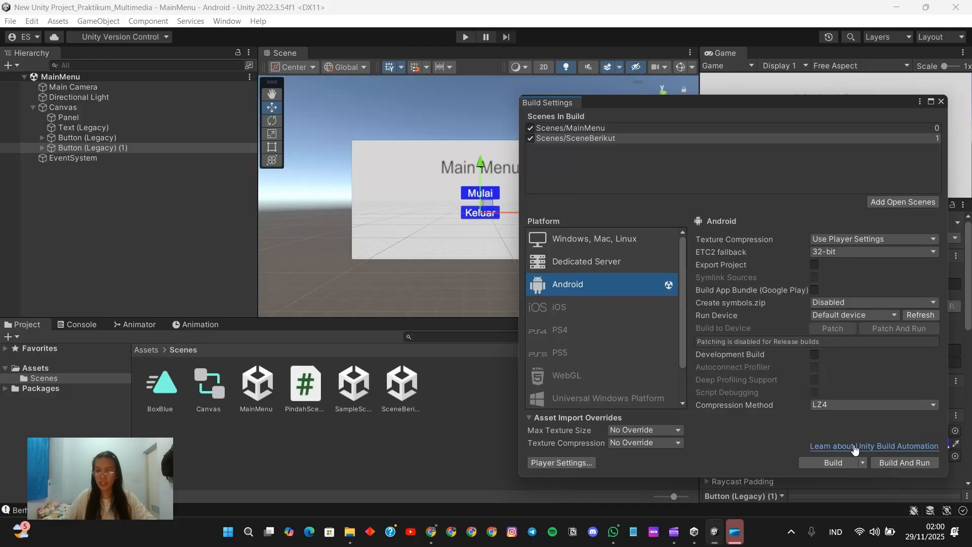
Step: Build the Android application as "Tugas Praktikum Modul 5.apk" in the MODUL 5 folder and minimize the output folder window
left_click(834, 463)
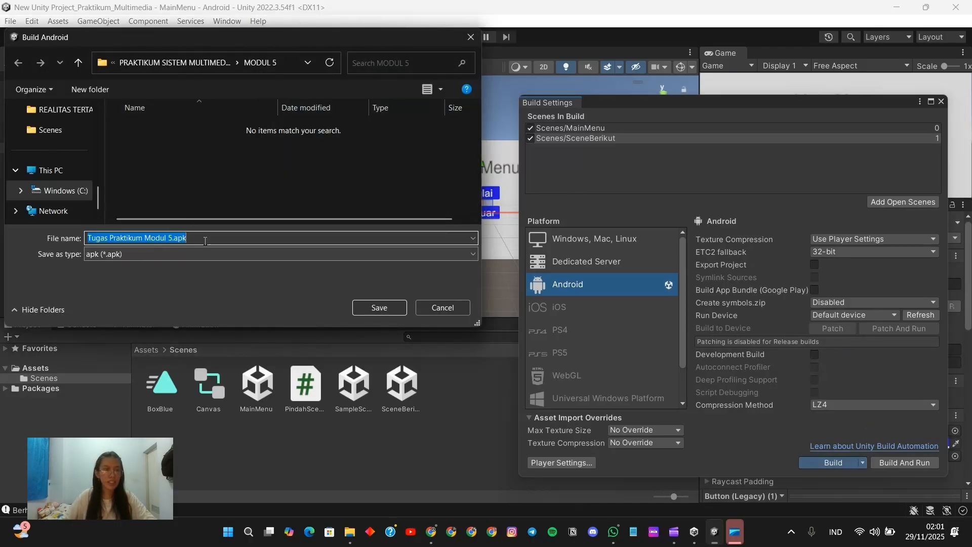
left_click(377, 308)
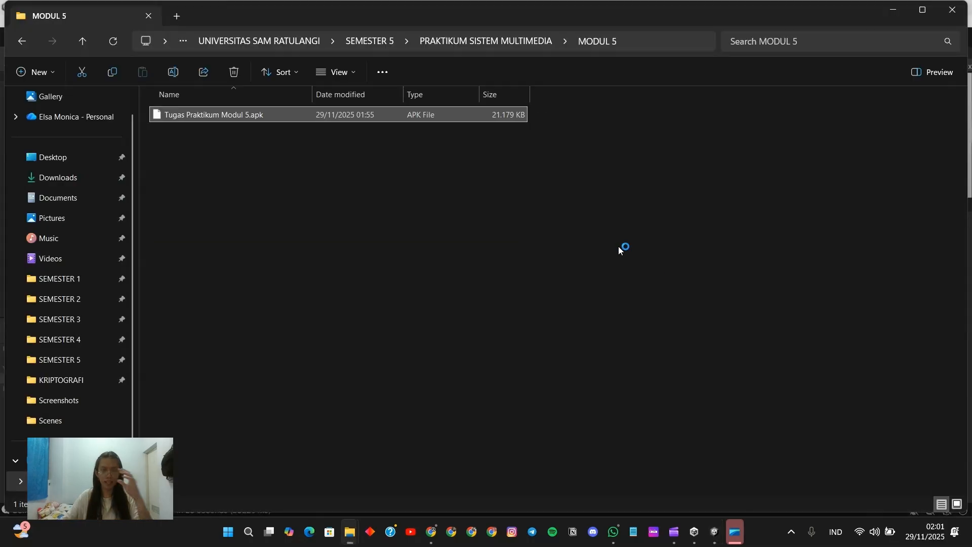
left_click(894, 11)
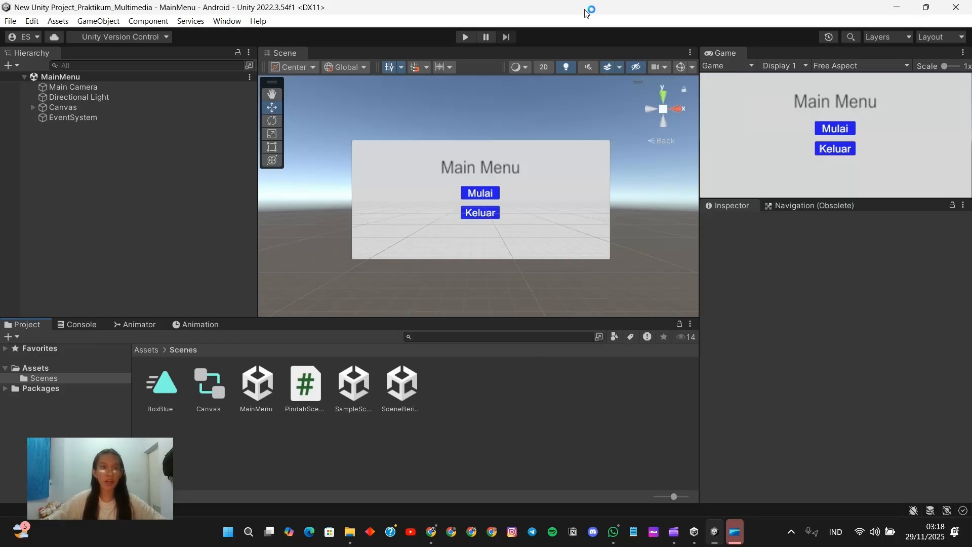
Step: Play the MainMenu scene, trigger the Mulai button to test the switch to SceneBerikut, and stop the test
left_click(466, 36)
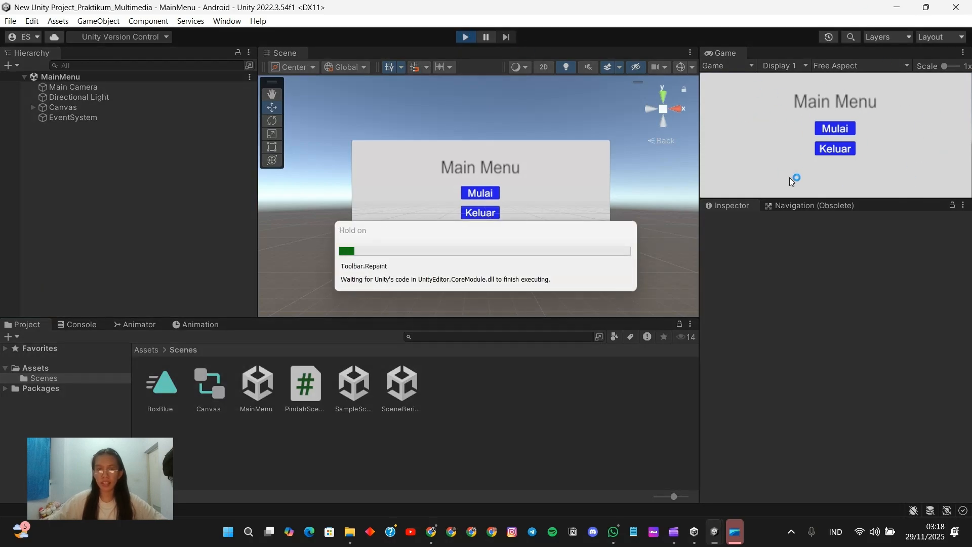
left_click(842, 130)
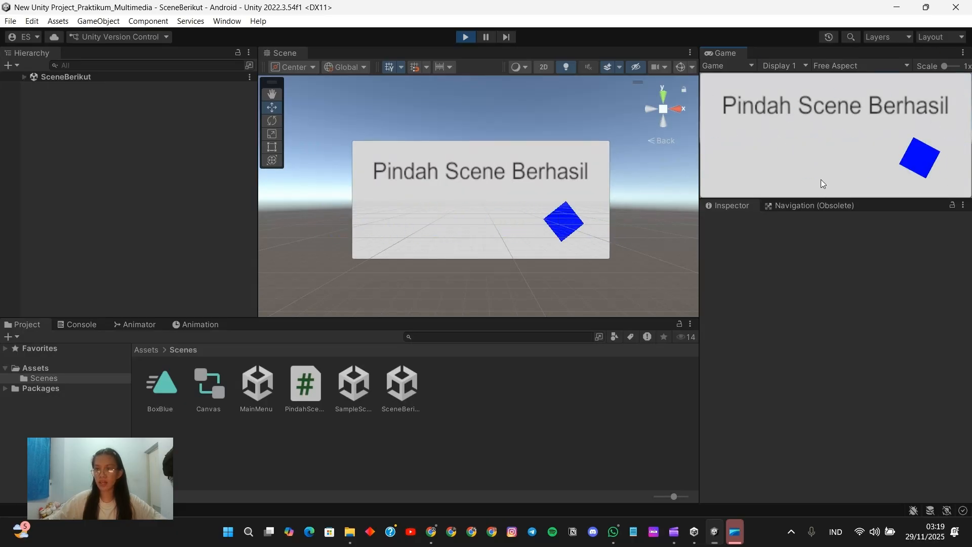
left_click(466, 36)
Step: Play the MainMenu scene again, trigger the Keluar button and check the Console for its log message
left_click(473, 37)
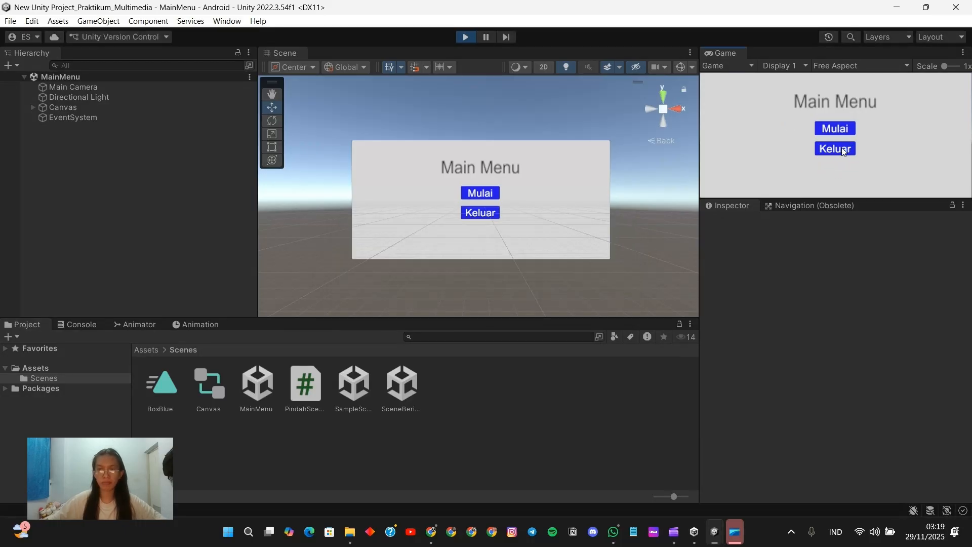
left_click(844, 151)
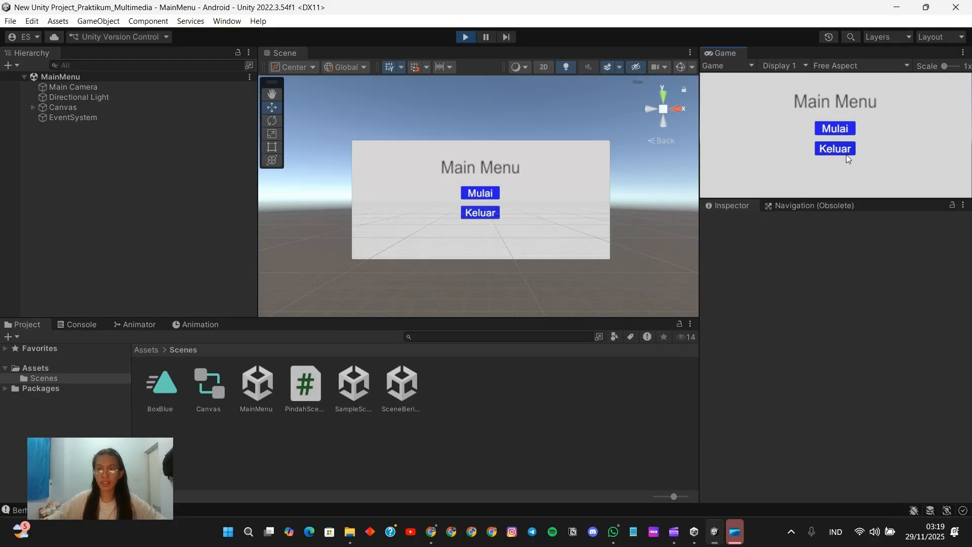
left_click(77, 327)
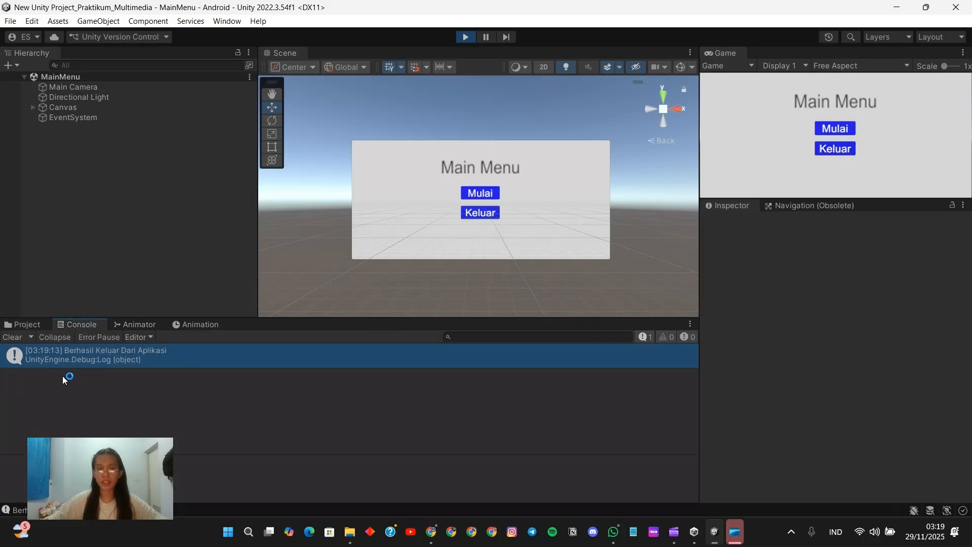